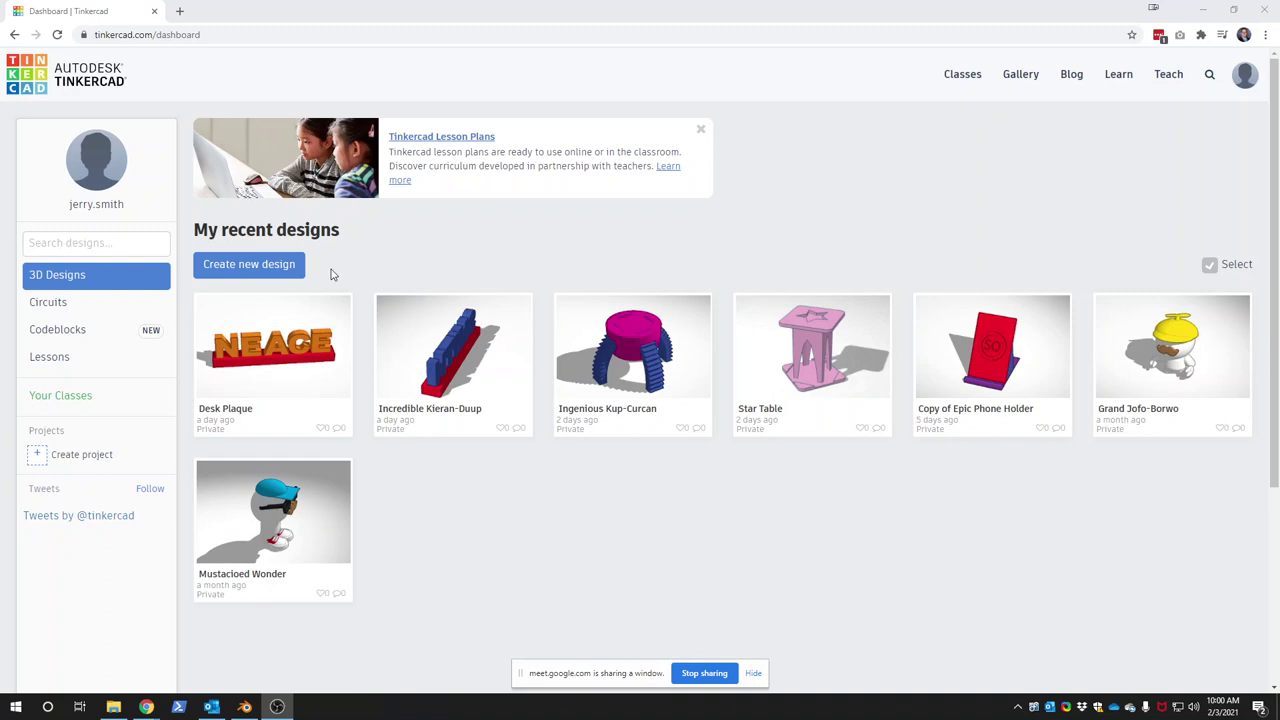
- Create a new blank design titled 'Mustang Desk Plaque'
{"action": "left_click", "coordinate": [276, 266]}
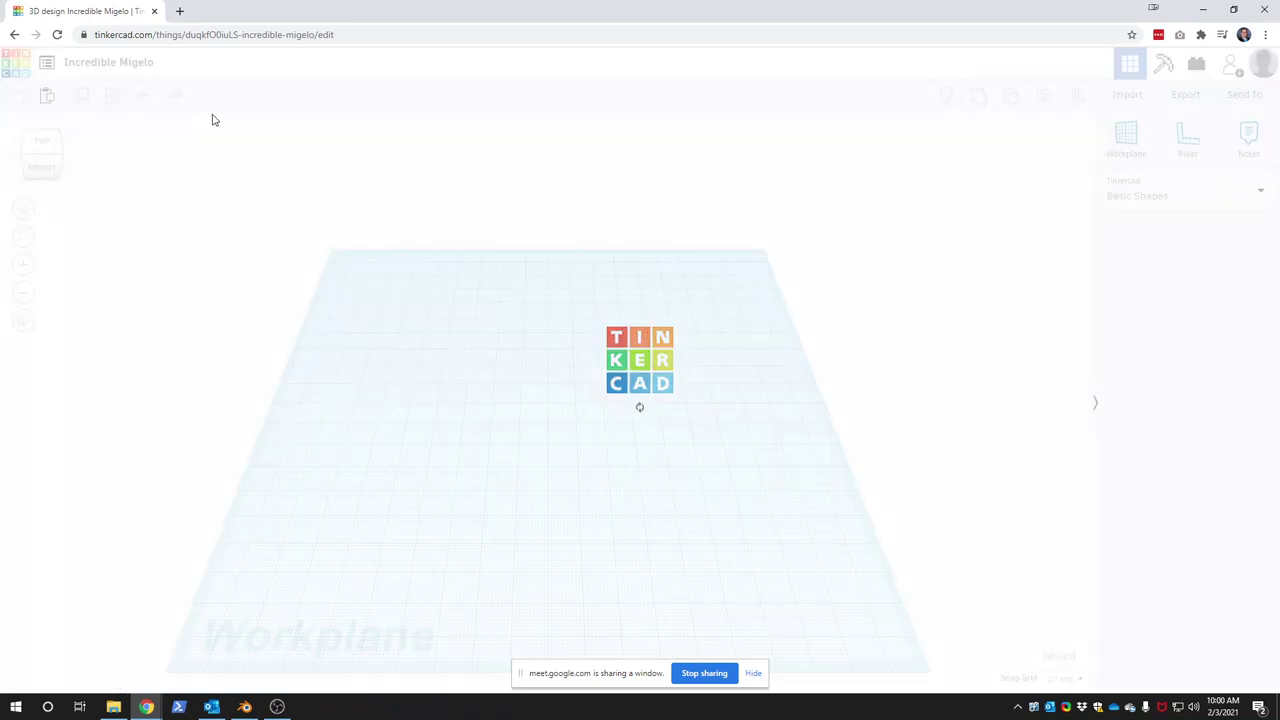
{"action": "left_click", "coordinate": [145, 63]}
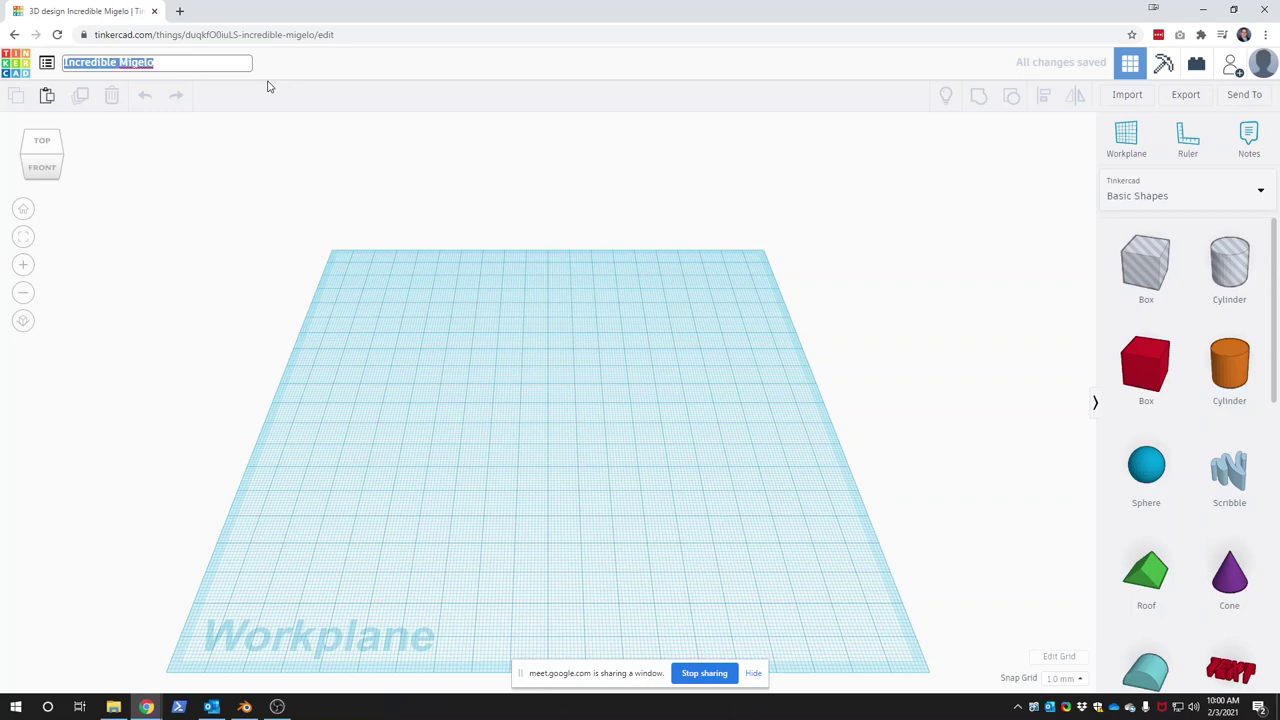
{"action": "type", "text": "Mustang Desk Plaque"}
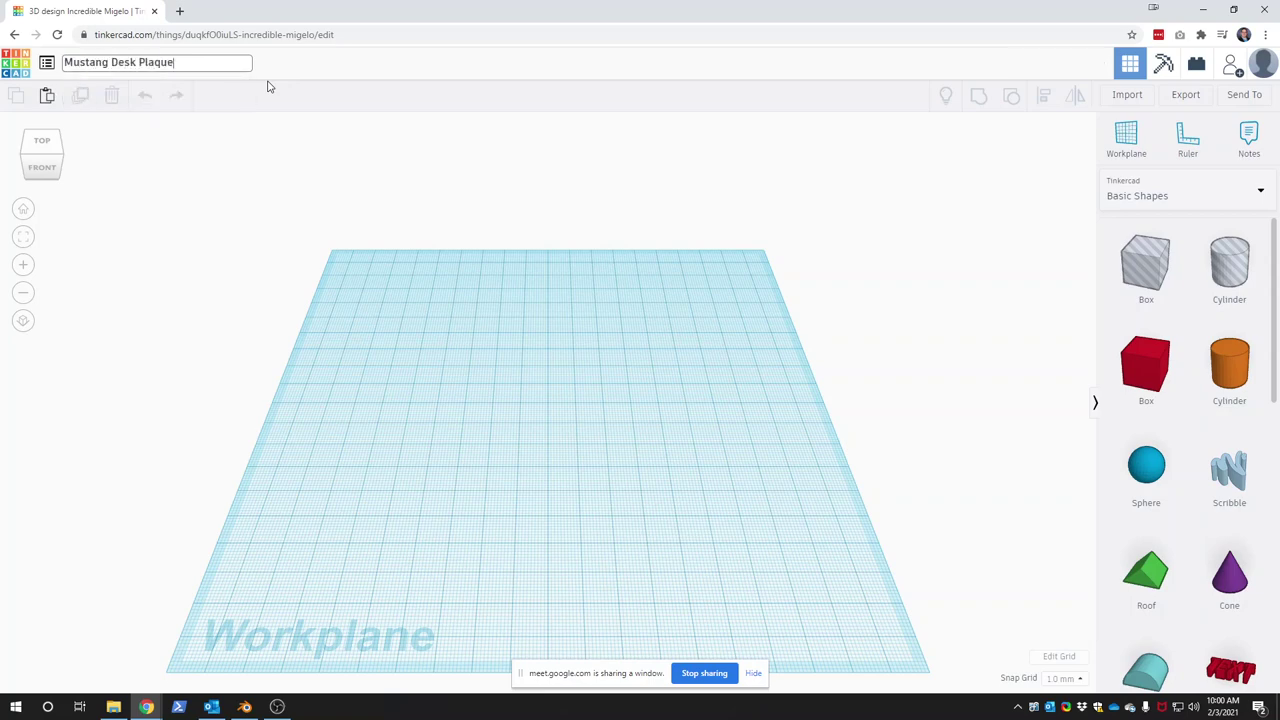
{"action": "key", "text": "Return"}
- Try importing Mustang.svg with a length of 5, then cancel that import
{"action": "left_click", "coordinate": [1135, 100]}
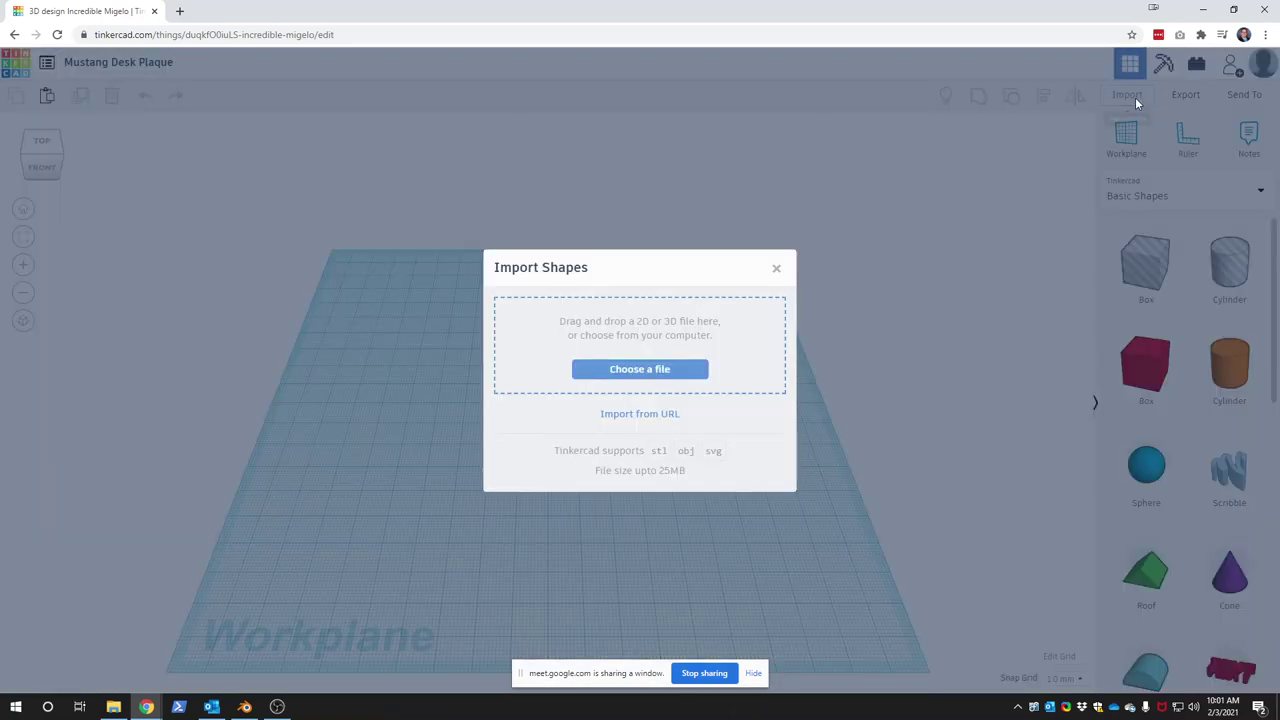
{"action": "left_click", "coordinate": [639, 371]}
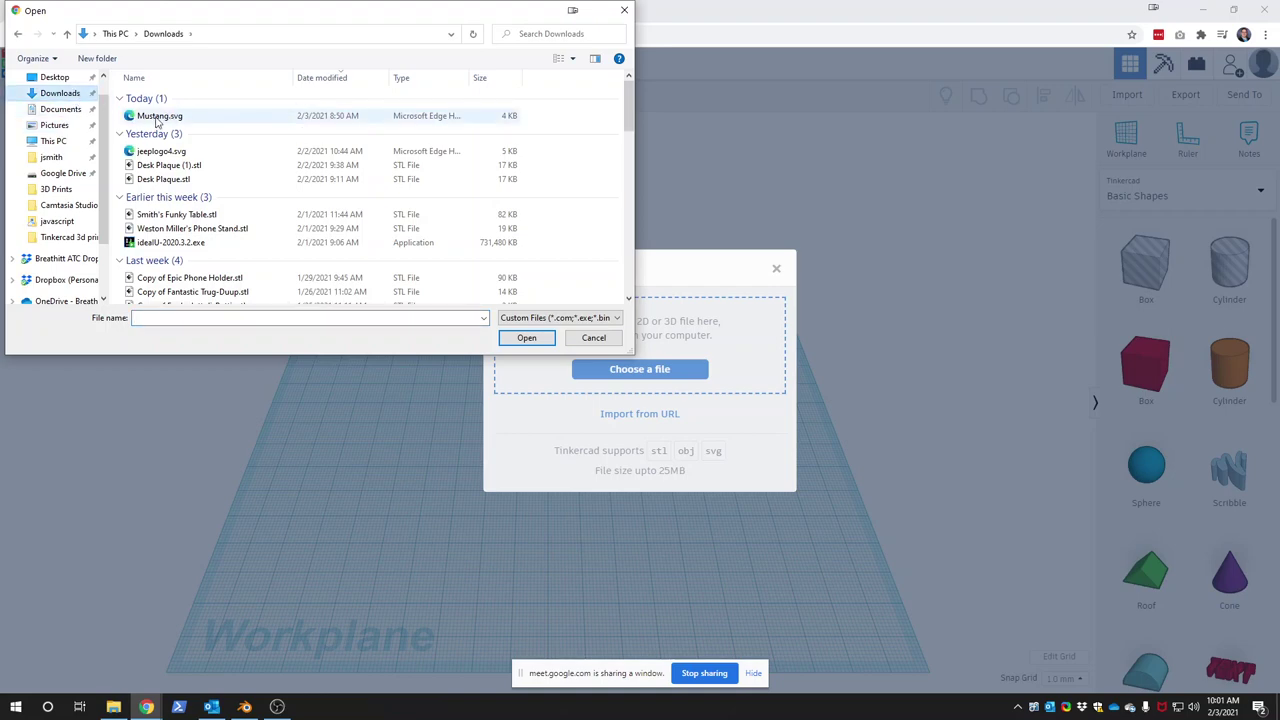
{"action": "mouse_move", "coordinate": [160, 116]}
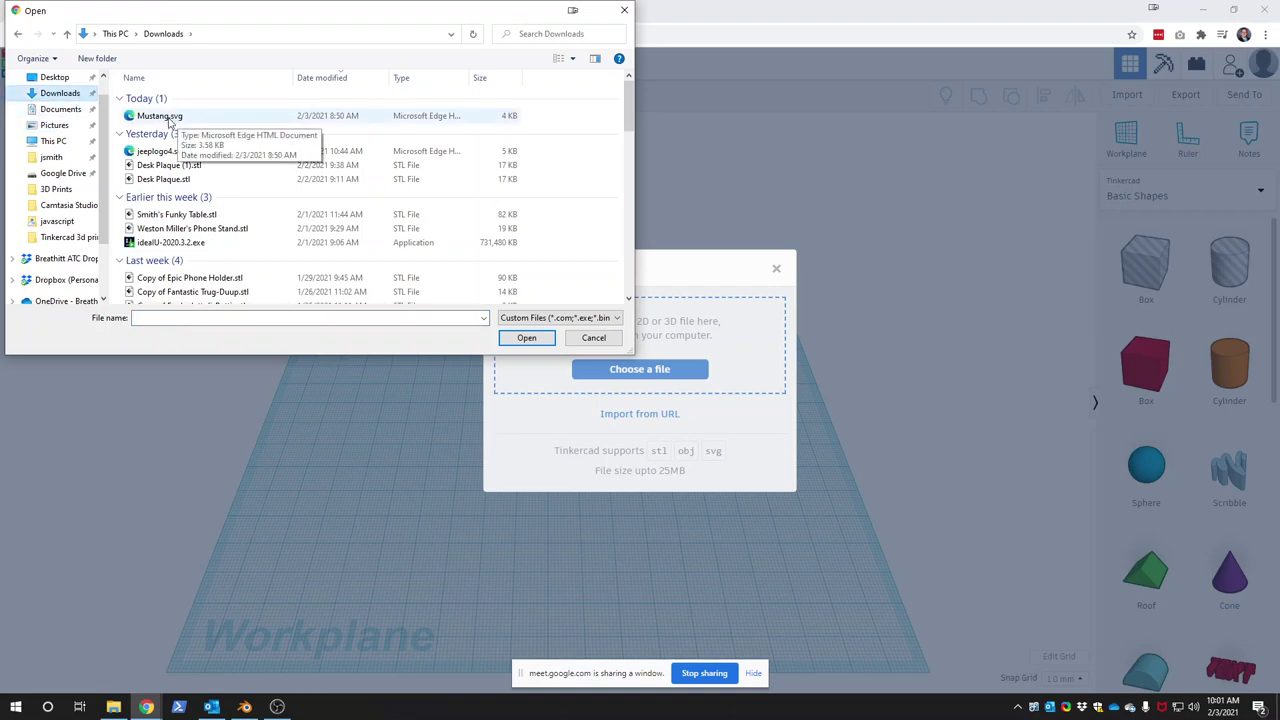
{"action": "double_click", "coordinate": [168, 116]}
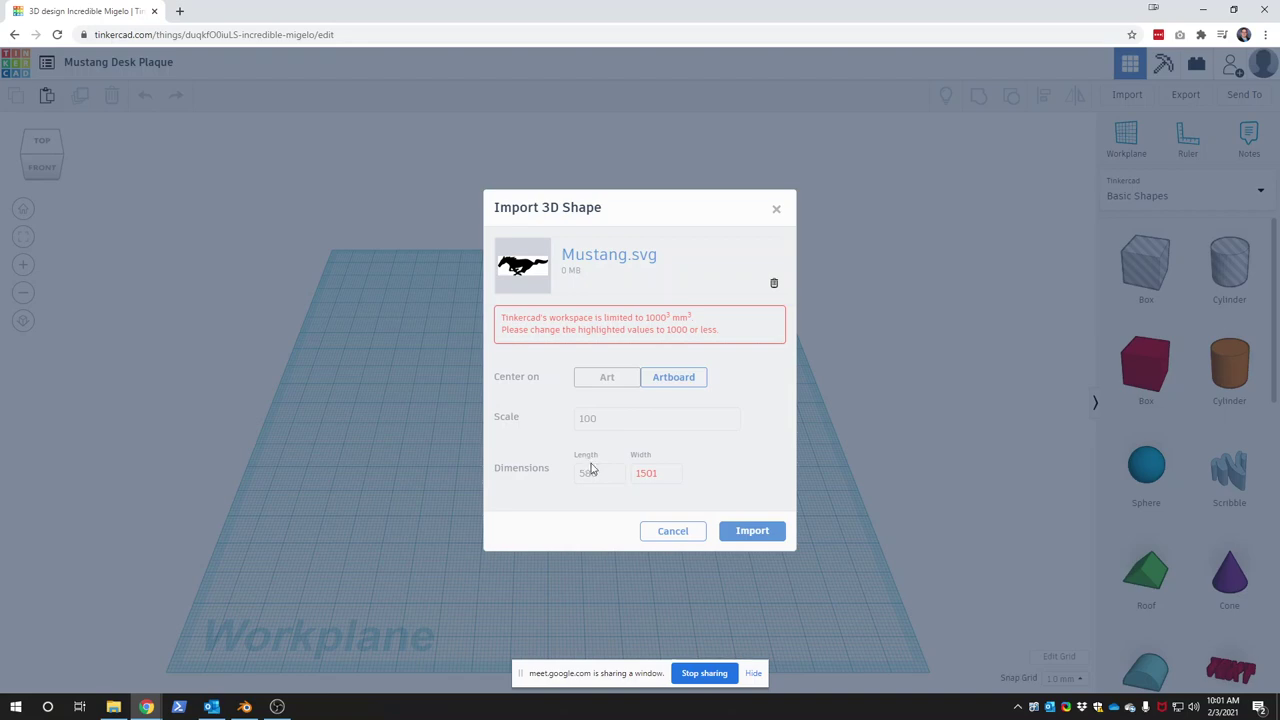
{"action": "double_click", "coordinate": [589, 472]}
{"action": "type", "text": "500"}
{"action": "left_click", "coordinate": [660, 475]}
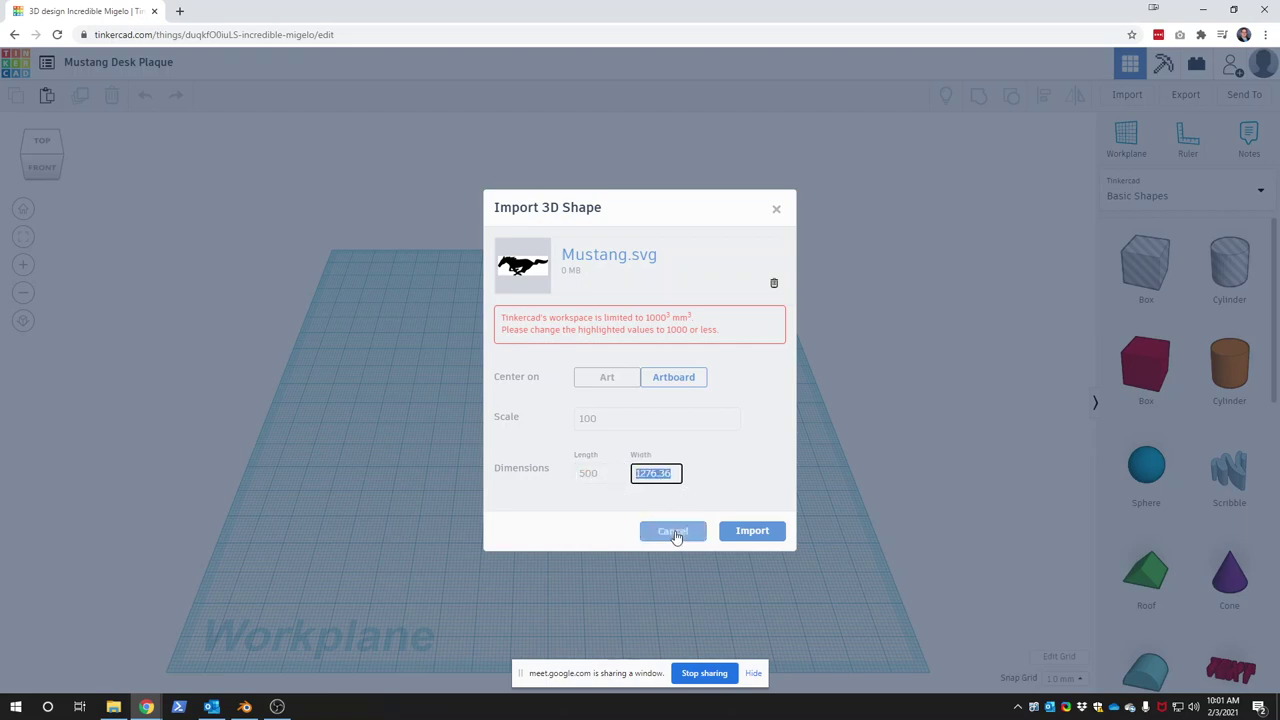
{"action": "left_click", "coordinate": [602, 470]}
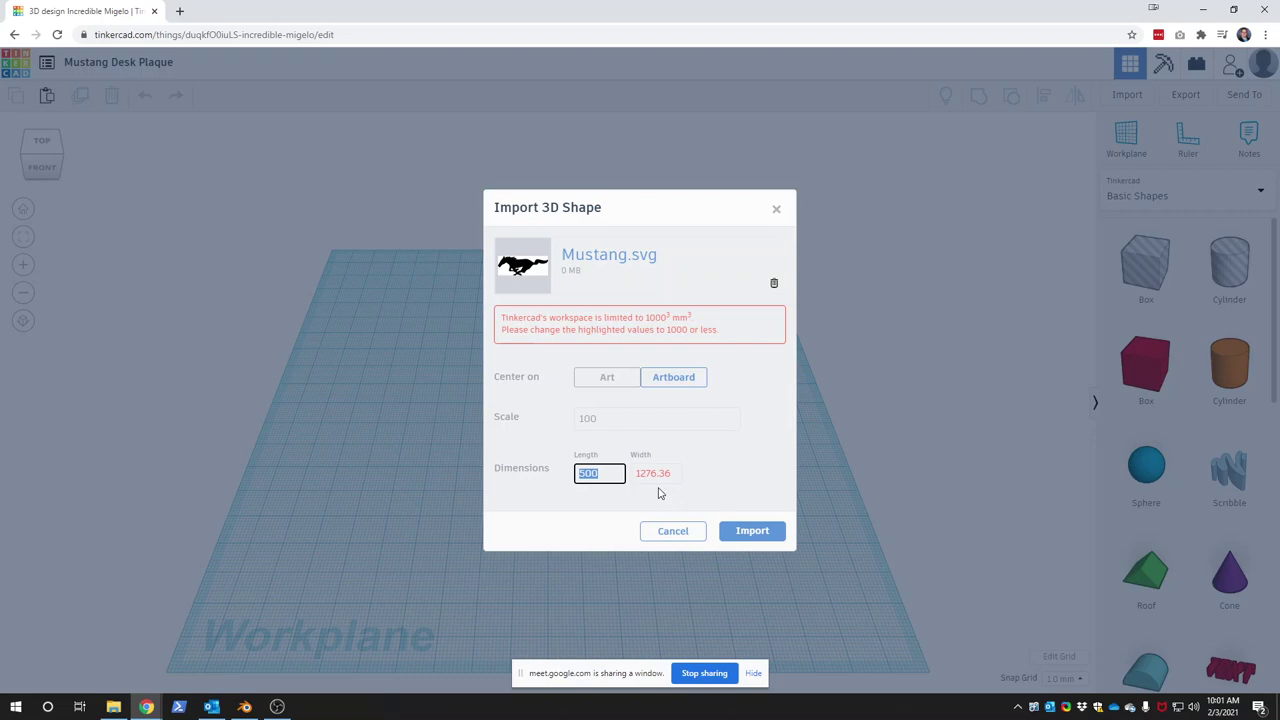
{"action": "left_click", "coordinate": [673, 531]}
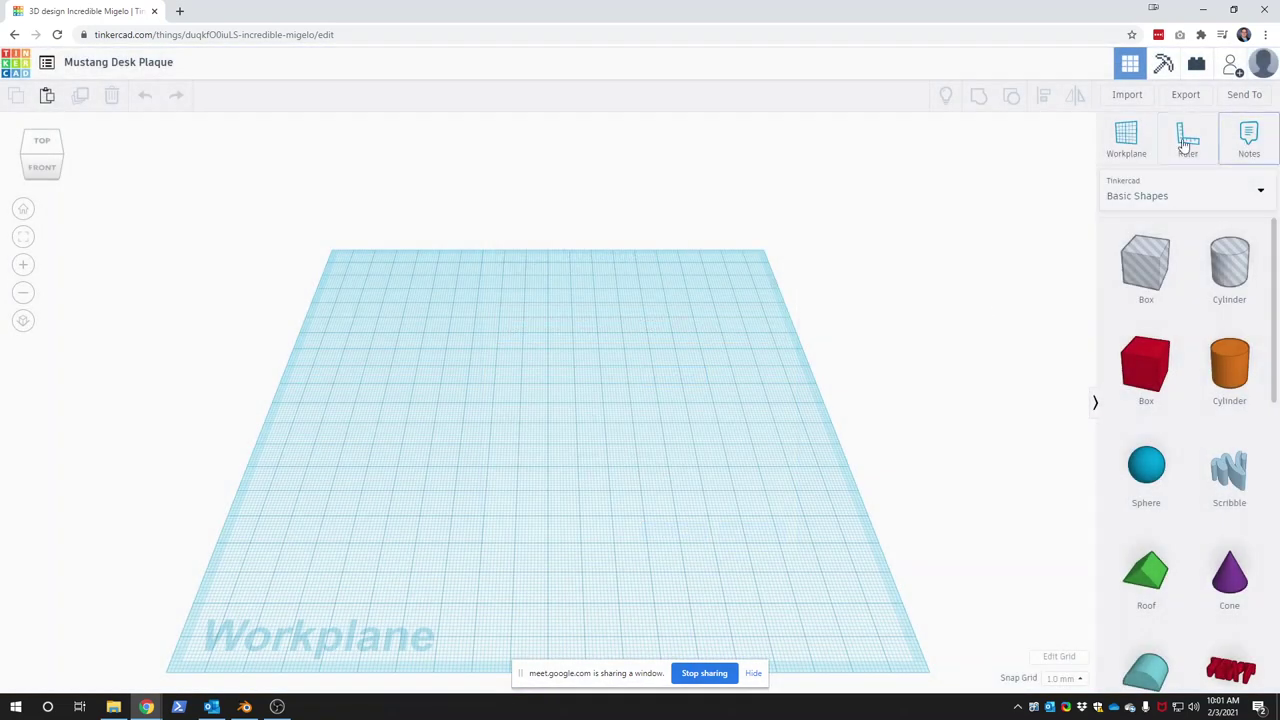
- Import Mustang.svg scaled to a width of 500
{"action": "left_click", "coordinate": [1127, 95]}
{"action": "left_click", "coordinate": [630, 372]}
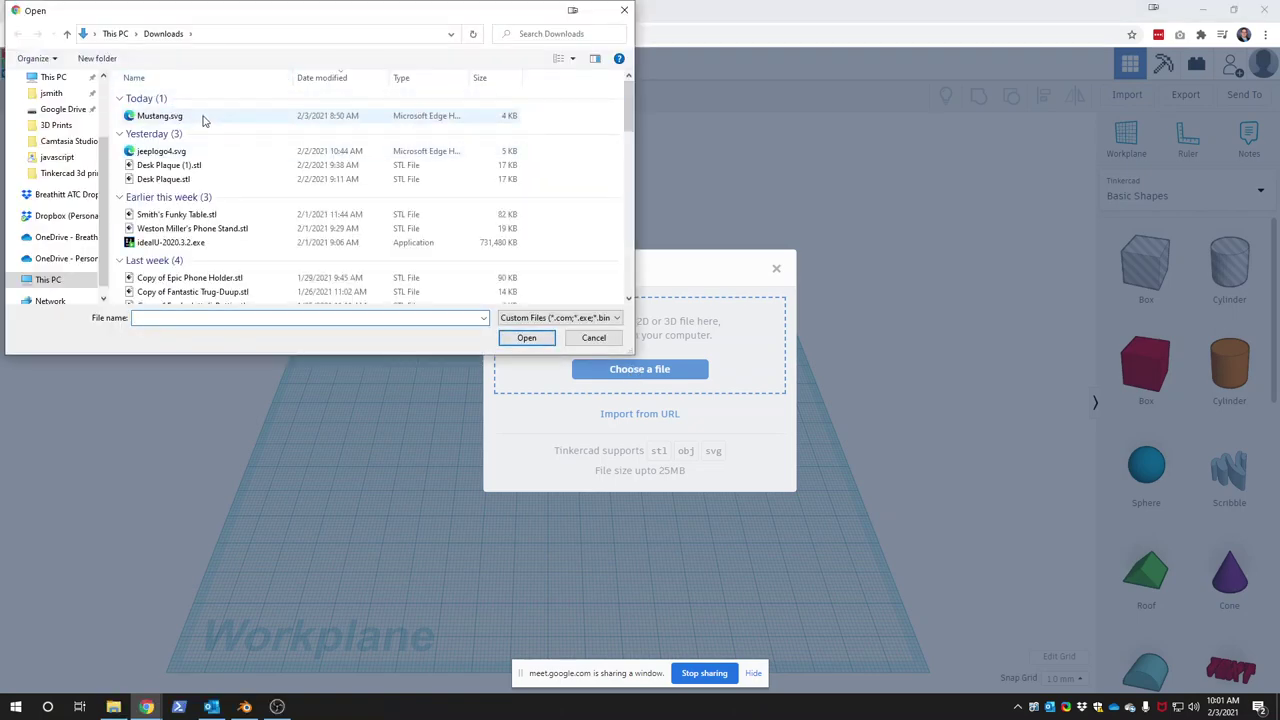
{"action": "double_click", "coordinate": [203, 118]}
{"action": "left_click", "coordinate": [678, 476]}
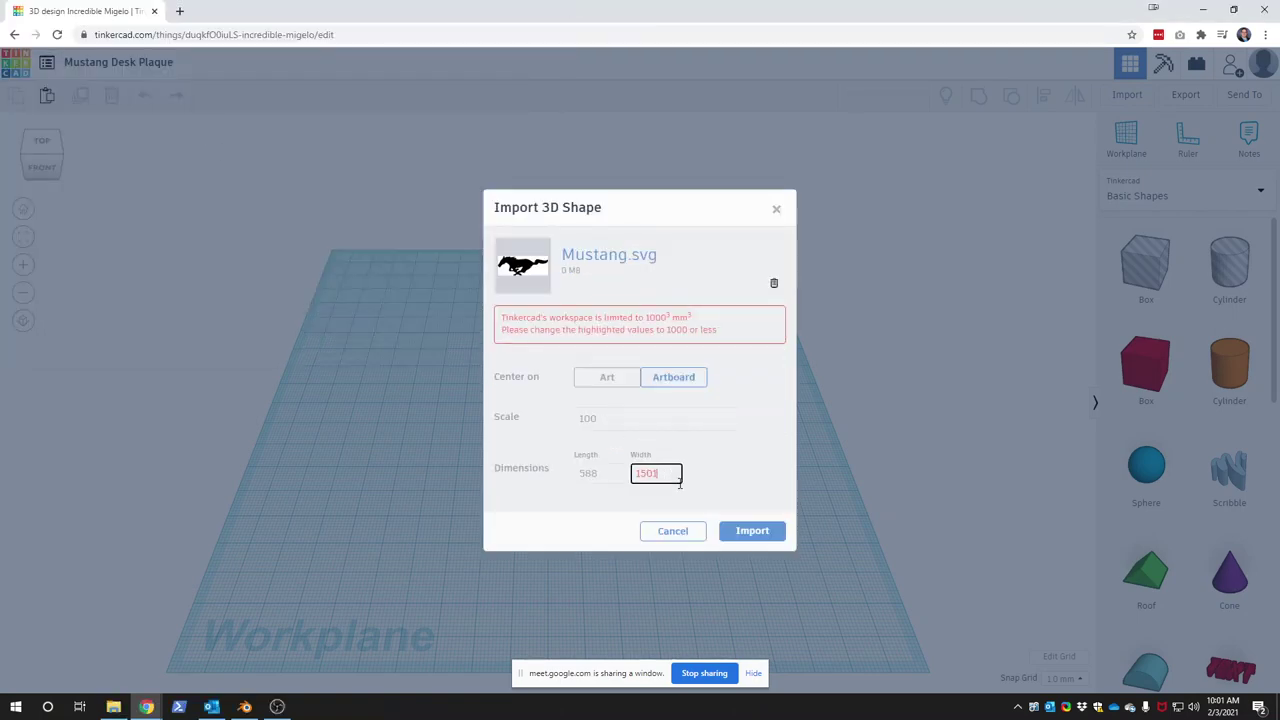
{"action": "double_click", "coordinate": [676, 473]}
{"action": "type", "text": "500"}
{"action": "key", "text": "Tab"}
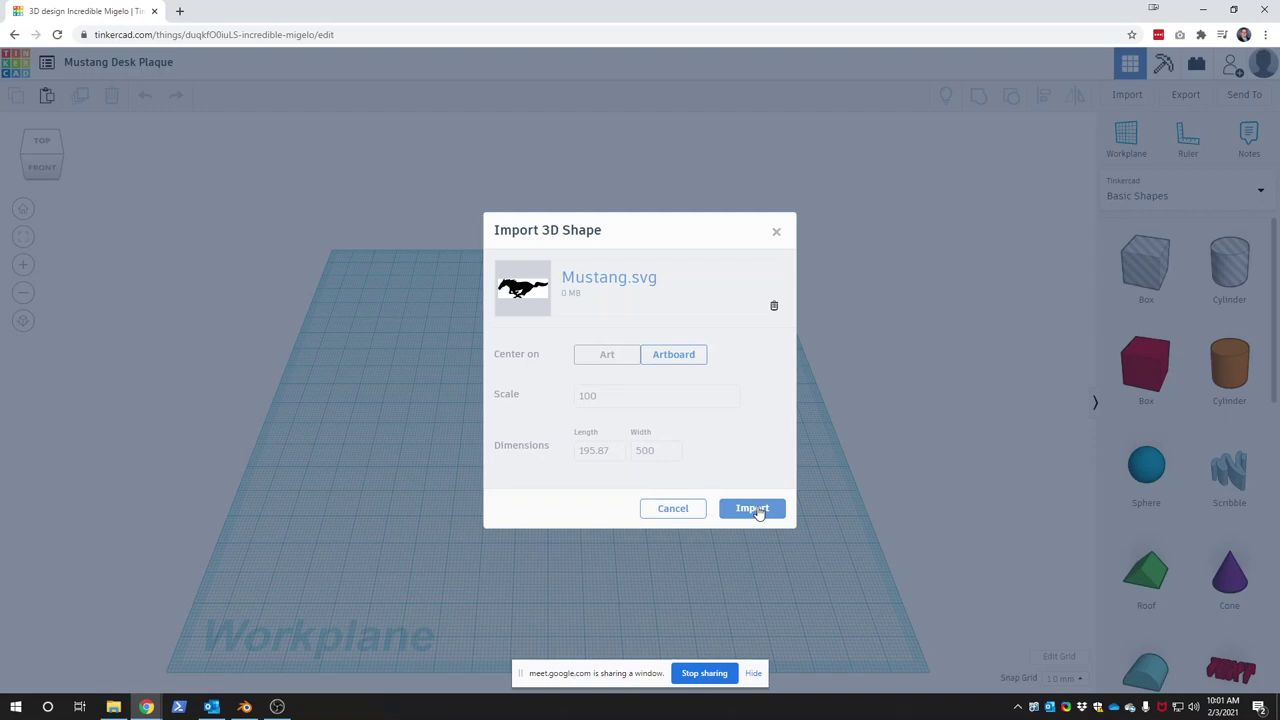
{"action": "left_click", "coordinate": [757, 510]}
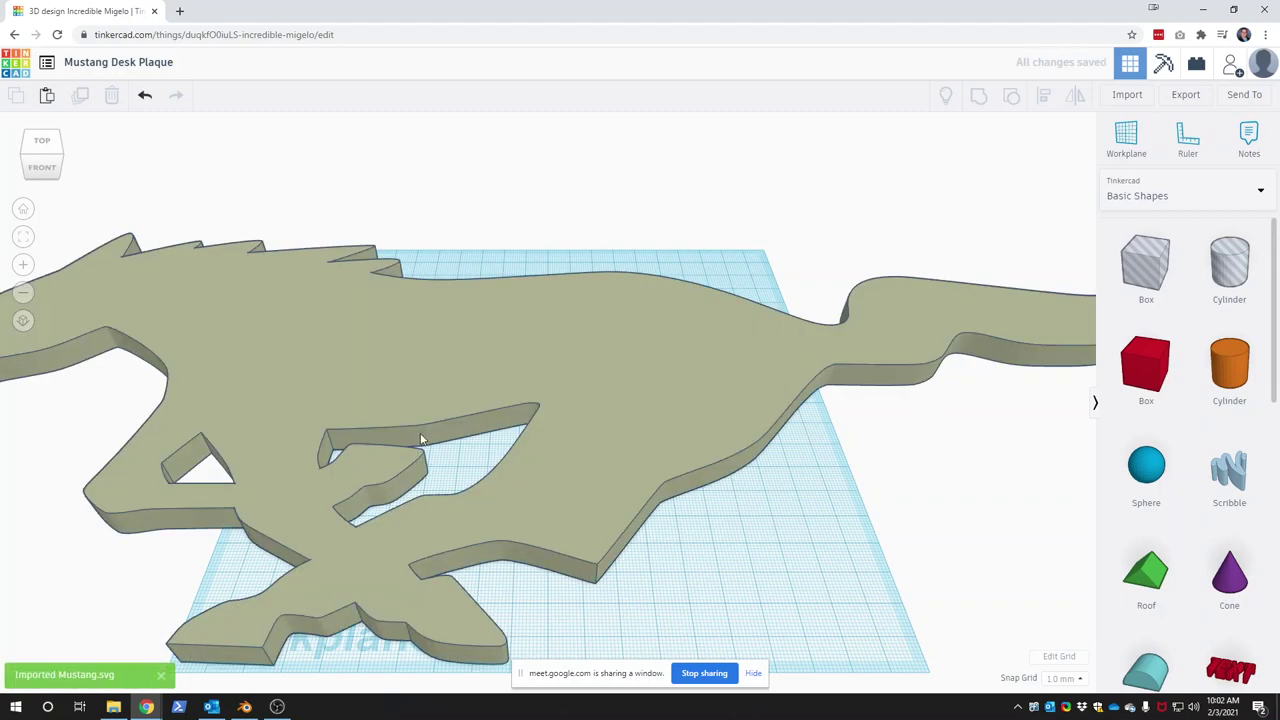
- Scale the imported Mustang down proportionally to about 88 by 35 mm
{"action": "left_click", "coordinate": [392, 355]}
{"action": "key", "text": "f"}
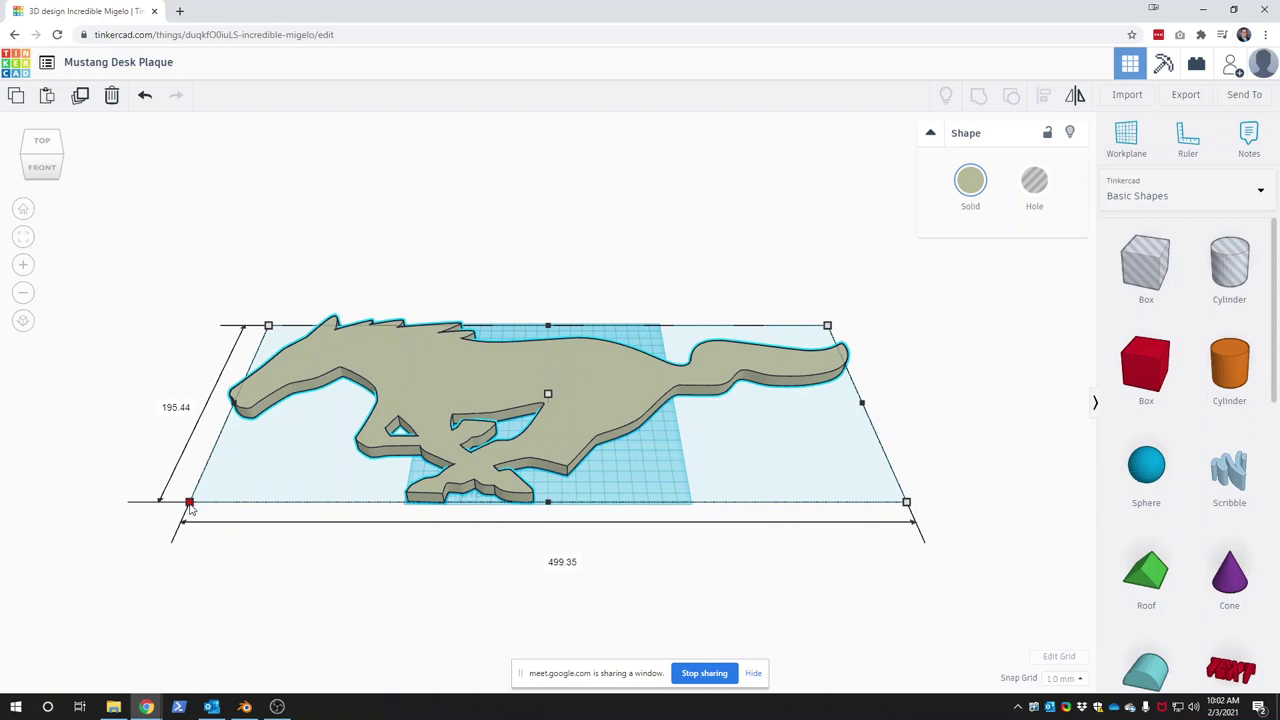
{"action": "mouse_move", "coordinate": [189, 503]}
{"action": "left_mouse_down", "text": "shift"}
{"action": "mouse_move", "coordinate": [810, 383]}
{"action": "mouse_move", "coordinate": [812, 357]}
{"action": "mouse_move", "coordinate": [533, 378]}
{"action": "left_mouse_up", "text": "shift"}
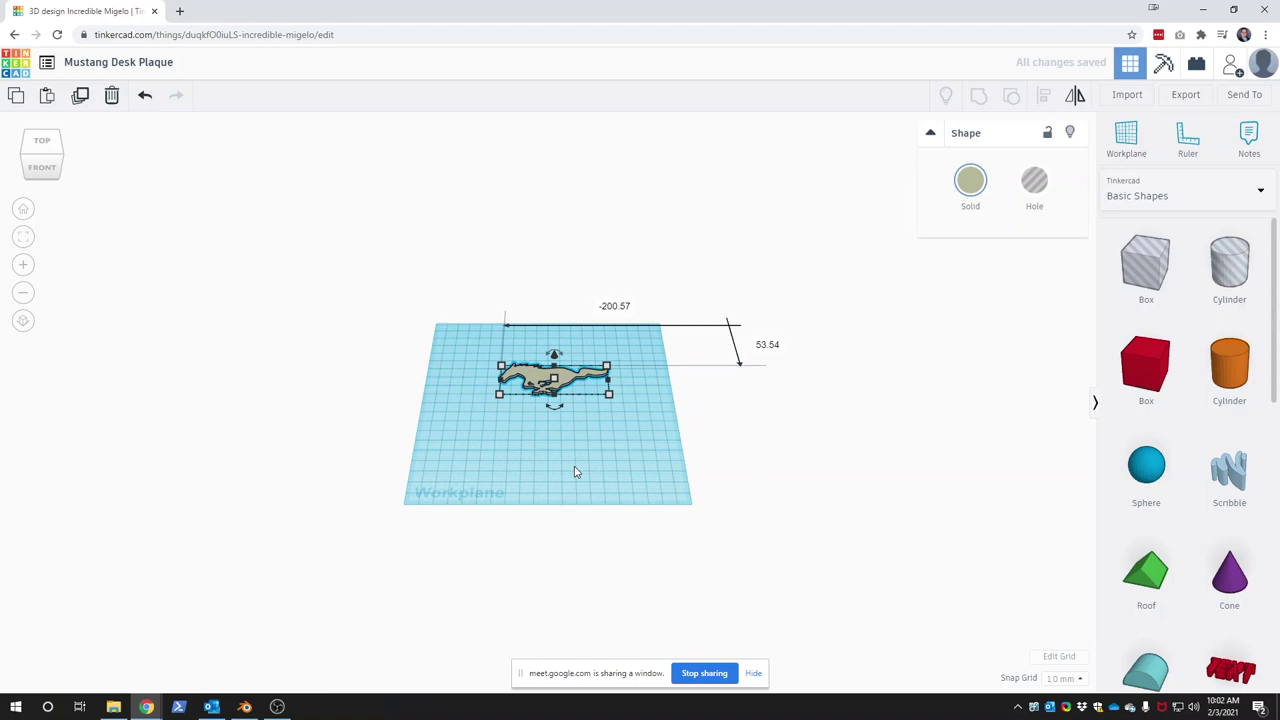
{"action": "left_click", "coordinate": [517, 420]}
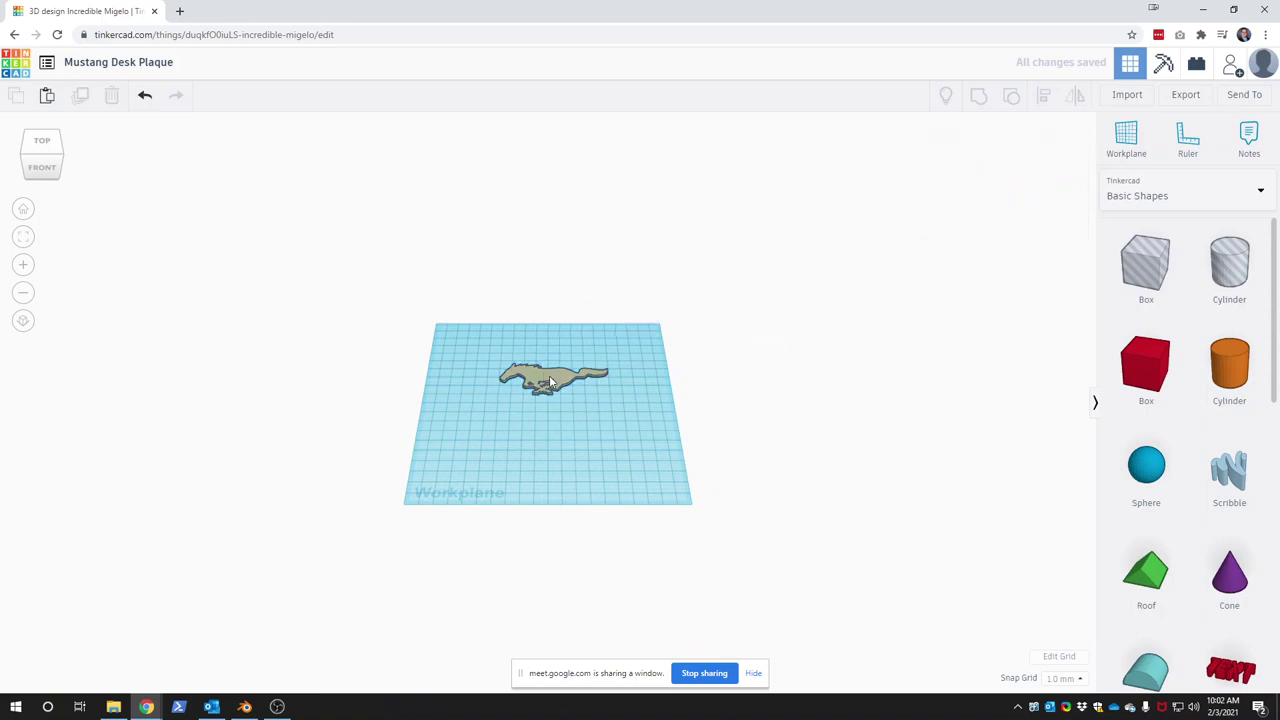
{"action": "left_click", "coordinate": [550, 381]}
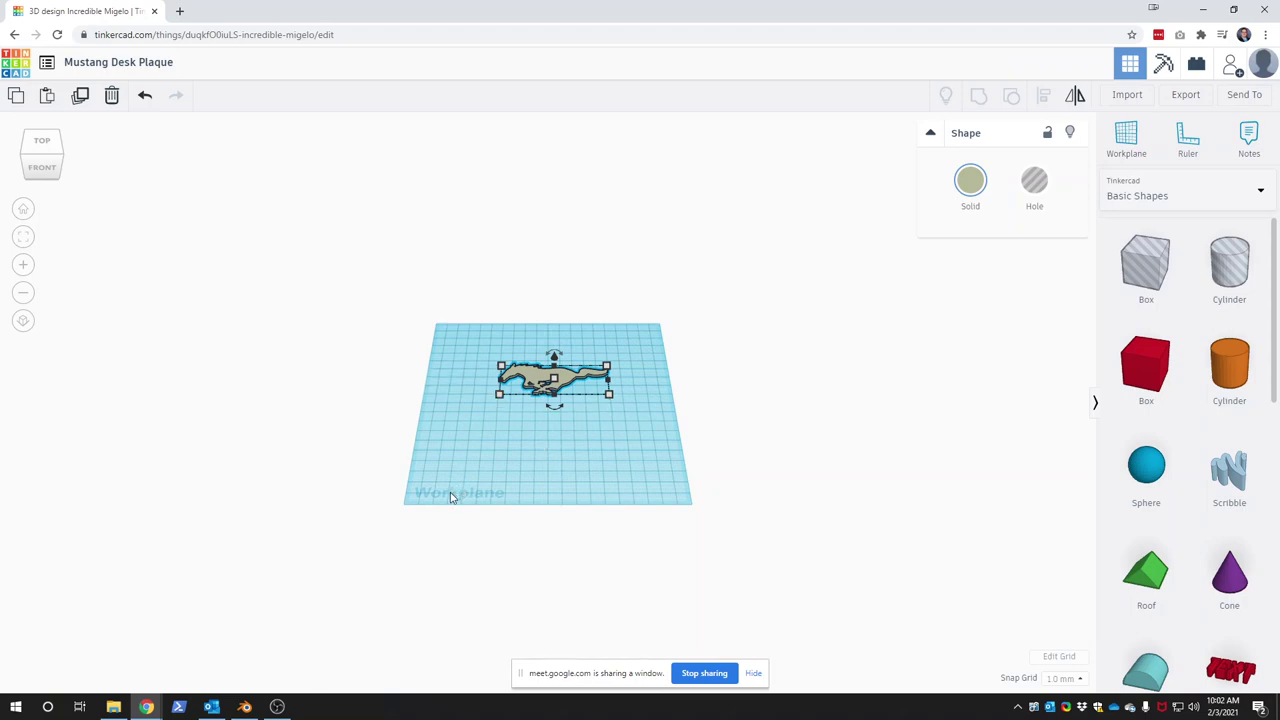
{"action": "mouse_move", "coordinate": [499, 394]}
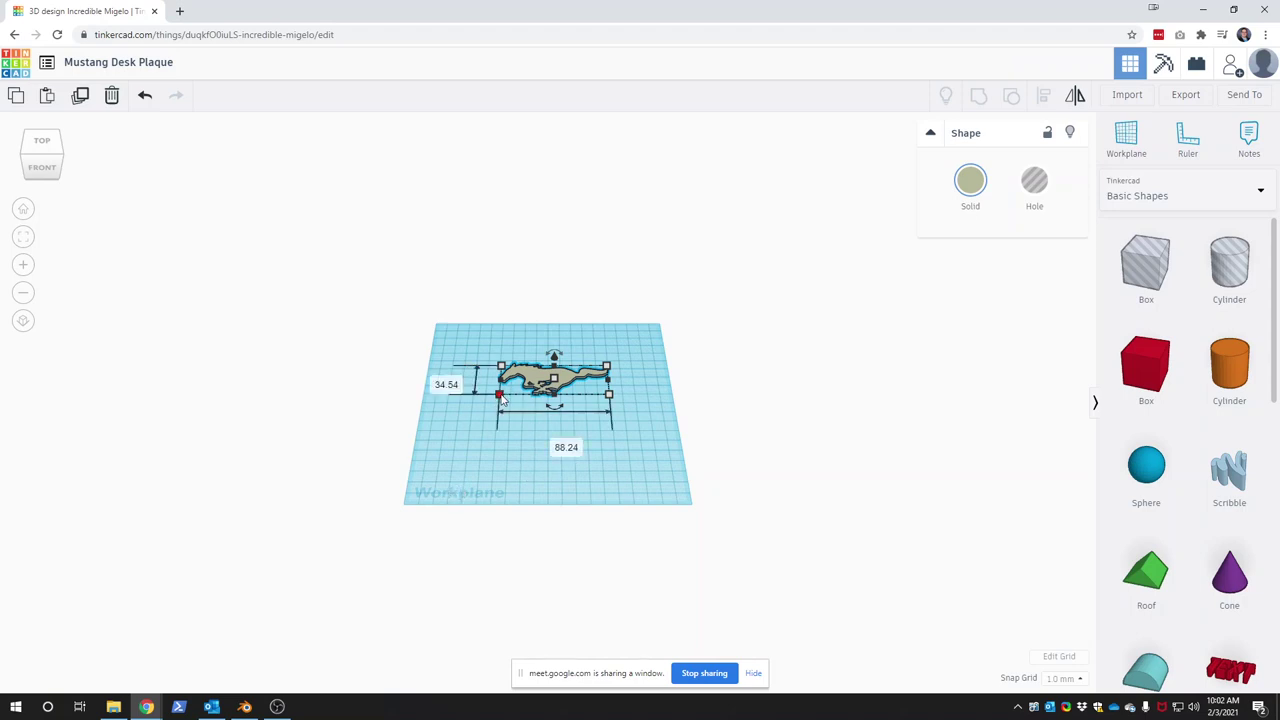
{"action": "scroll", "coordinate": [596, 512], "scroll_direction": "up", "scroll_amount": 5}
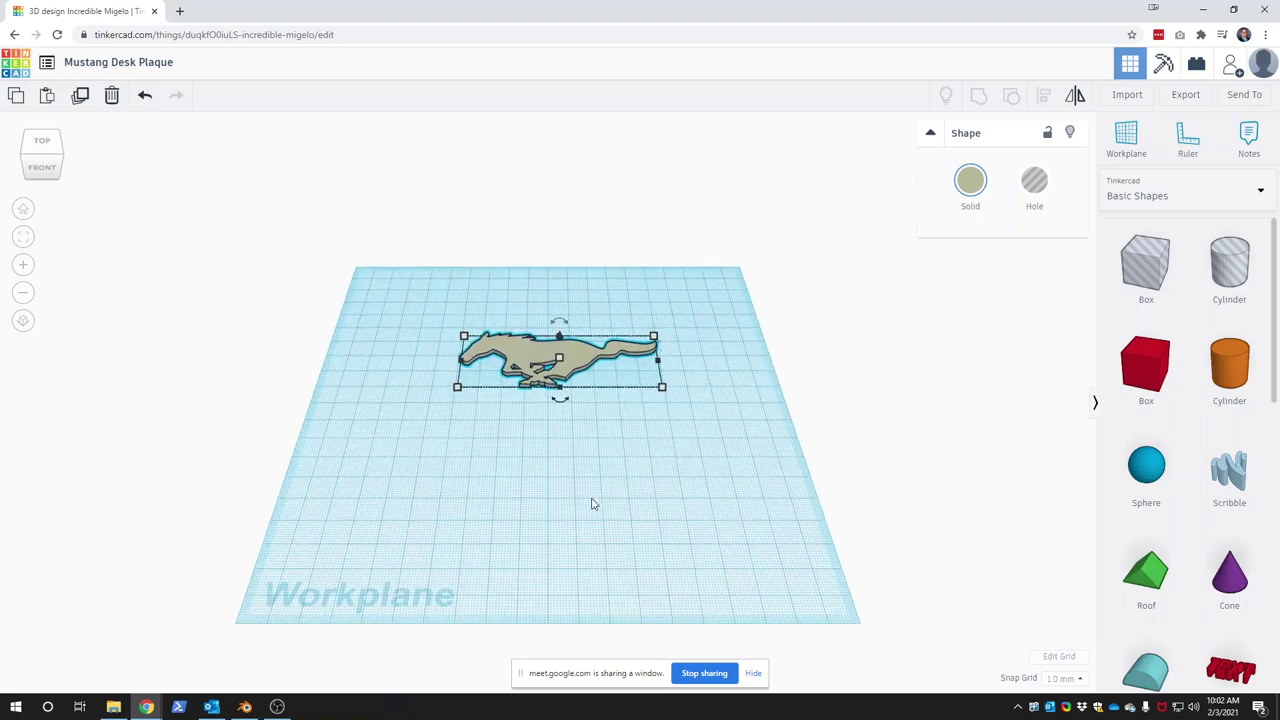
- Rotate the Mustang 90° to stand upright and raise it 5 mm above the workplane
{"action": "mouse_move", "coordinate": [531, 333]}
{"action": "left_mouse_down"}
{"action": "mouse_move", "coordinate": [509, 413]}
{"action": "mouse_move", "coordinate": [544, 401]}
{"action": "left_mouse_up"}
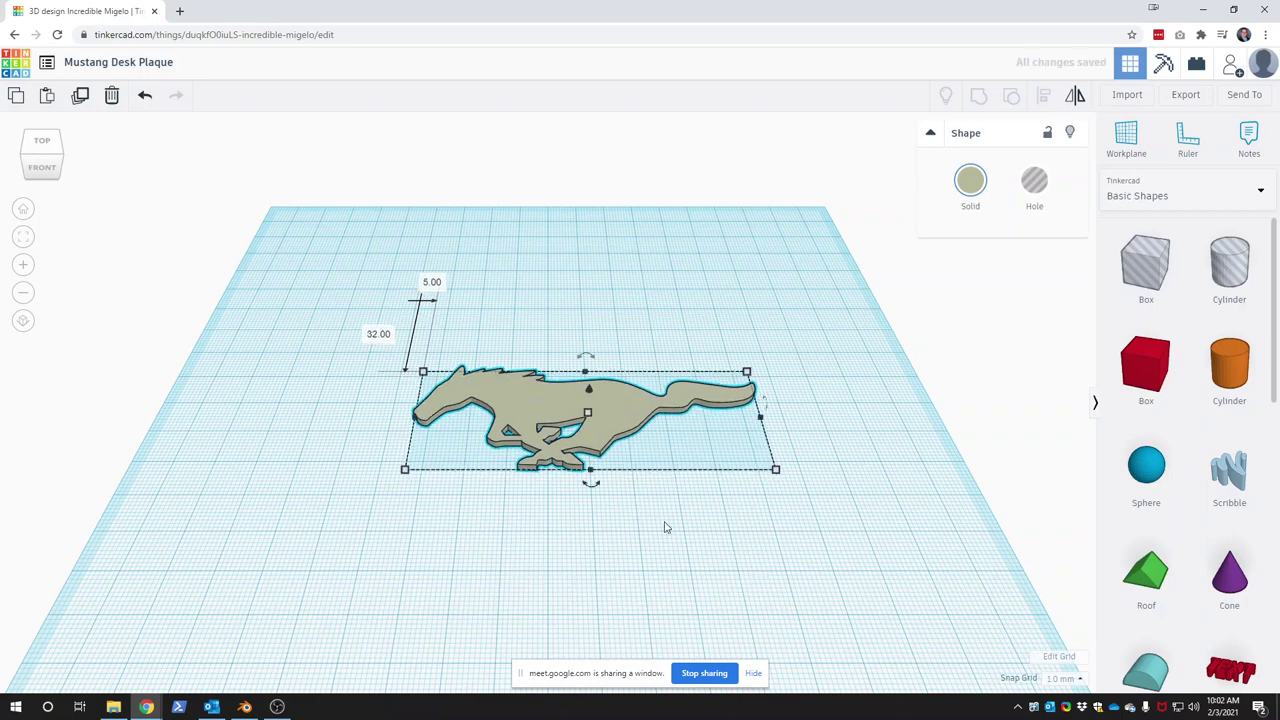
{"action": "left_click_drag", "start_coordinate": [762, 400], "coordinate": [767, 405]}
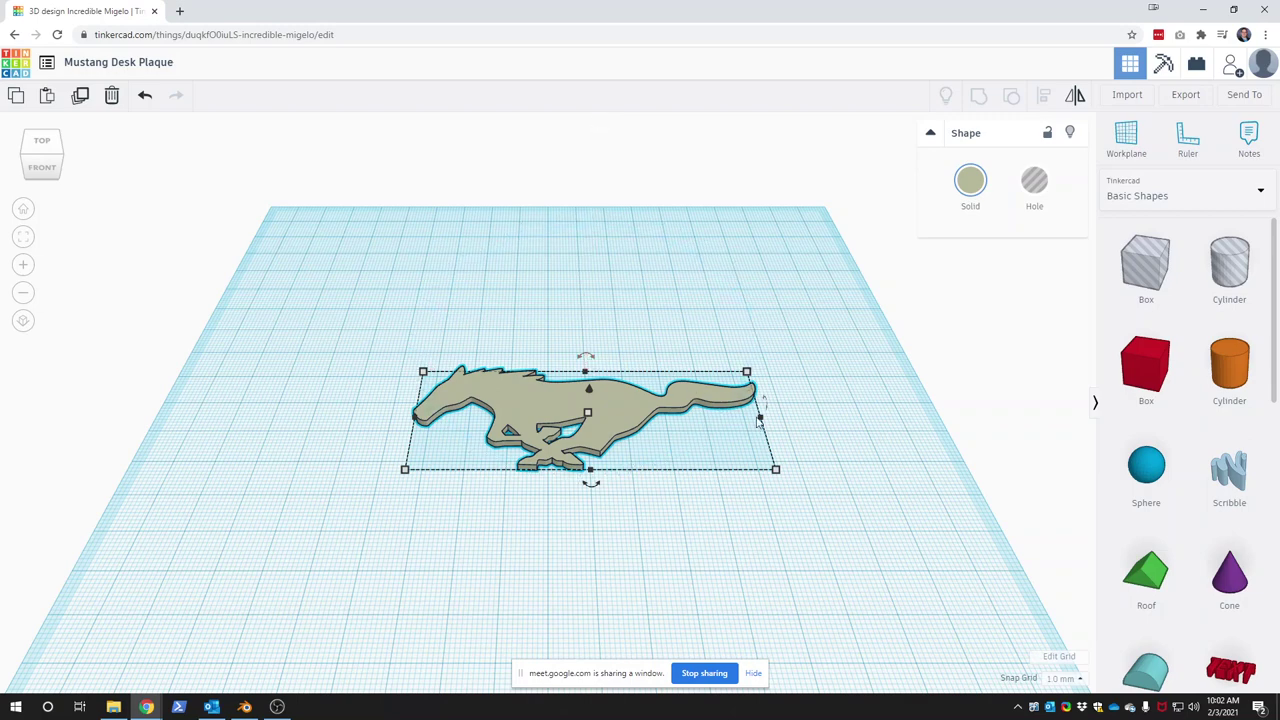
{"action": "mouse_move", "coordinate": [761, 403]}
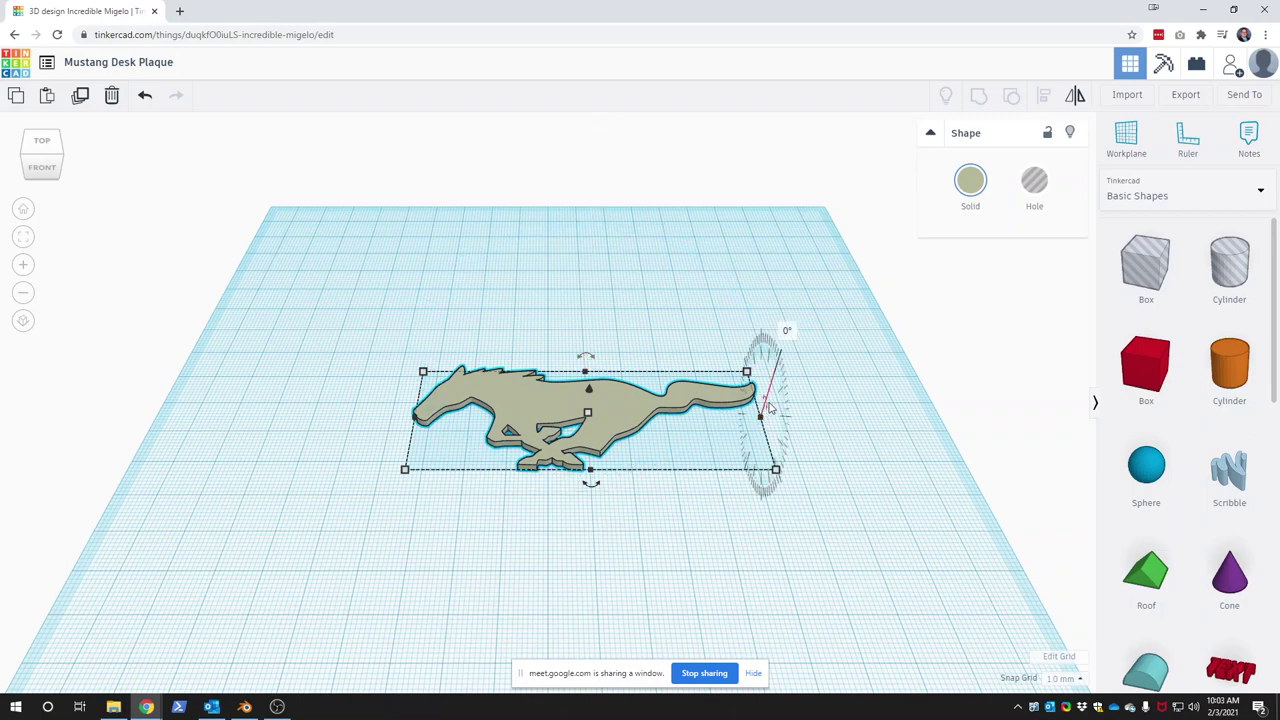
{"action": "left_click", "coordinate": [768, 410]}
{"action": "left_click", "coordinate": [766, 420]}
{"action": "left_click", "coordinate": [787, 331]}
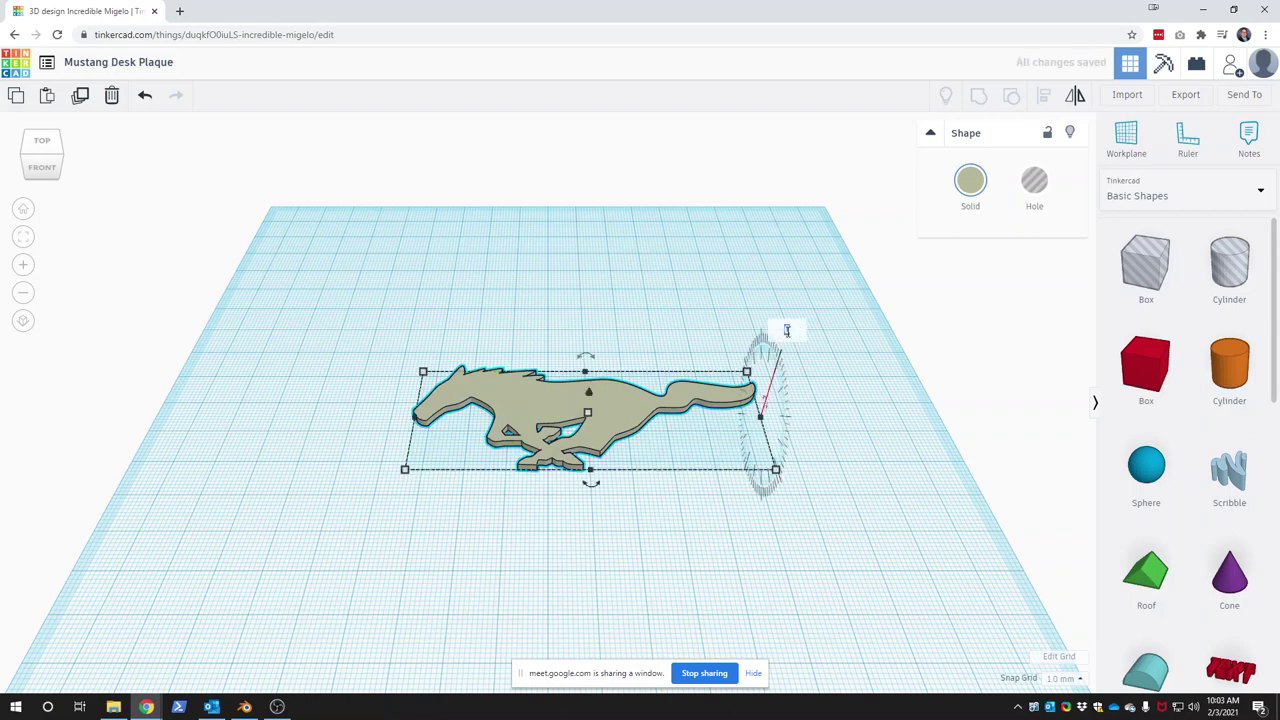
{"action": "type", "text": "9"}
{"action": "type", "text": "0"}
{"action": "key", "text": "Return"}
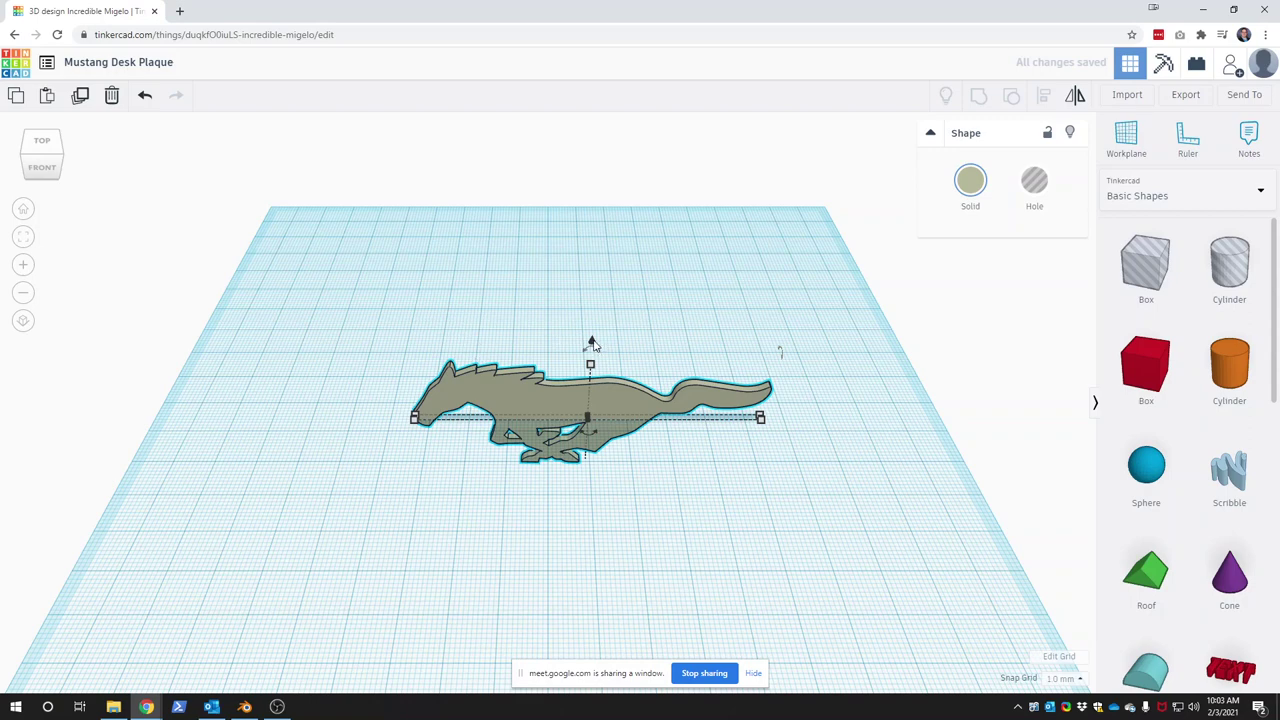
{"action": "left_click_drag", "start_coordinate": [592, 344], "coordinate": [595, 266]}
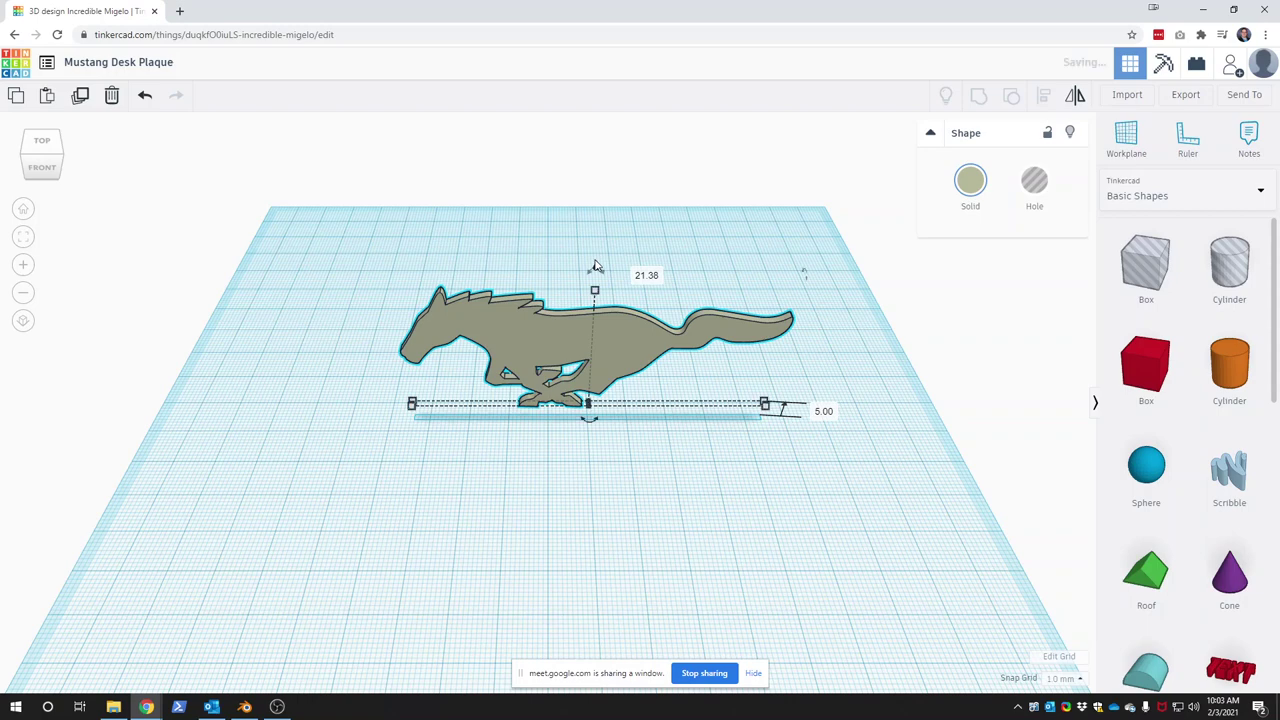
- Select the Mustang and view it side-on to see its thickness
{"action": "left_click", "coordinate": [436, 451]}
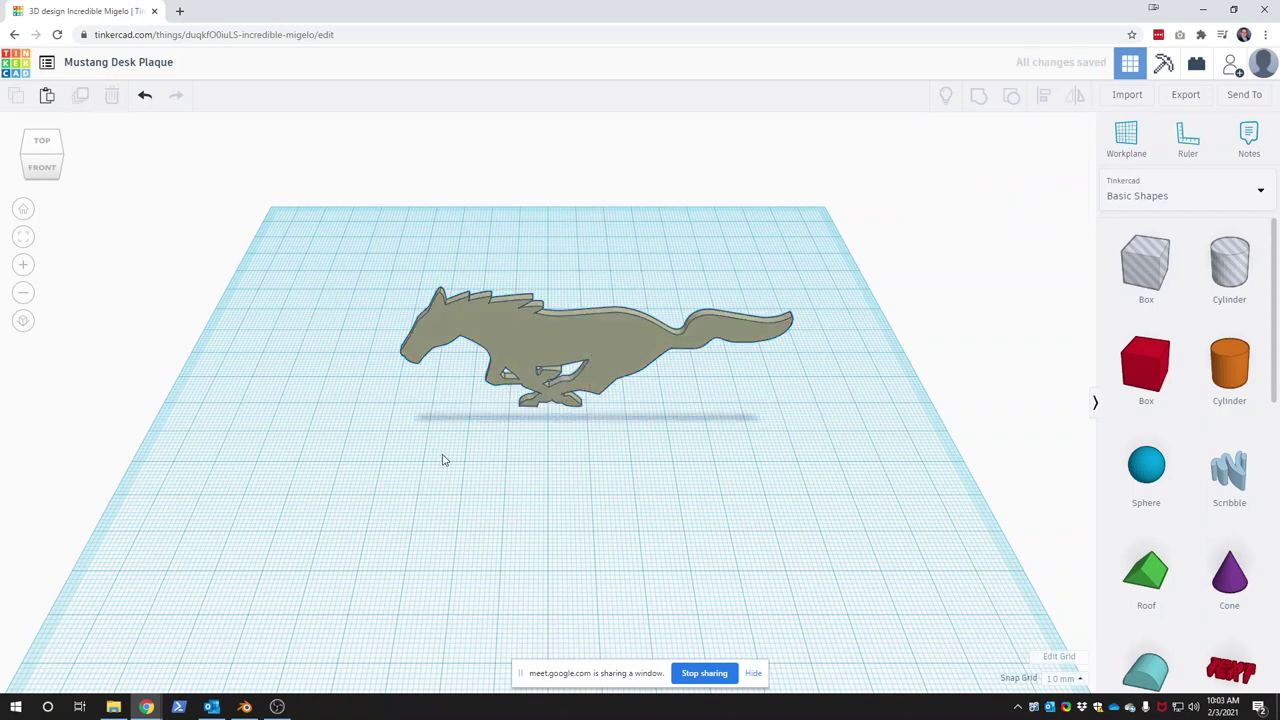
{"action": "middle_click_drag", "start_coordinate": [444, 461], "coordinate": [434, 460]}
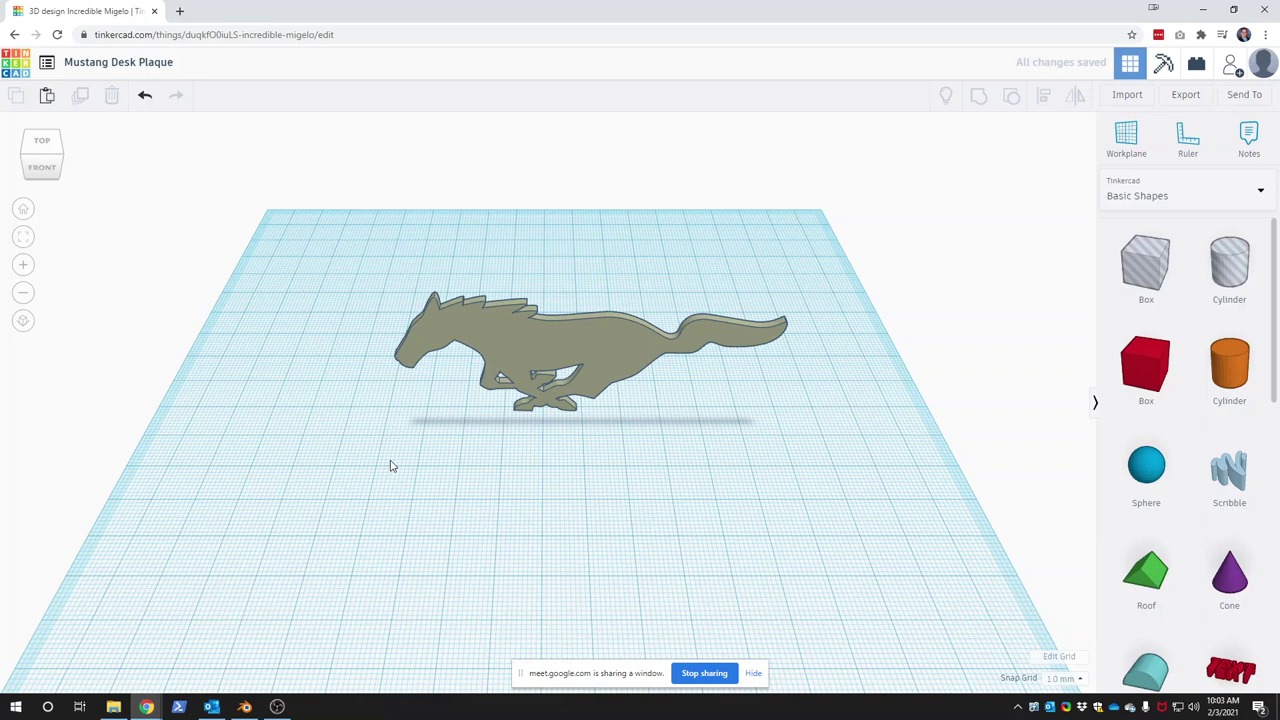
{"action": "left_click", "coordinate": [552, 332]}
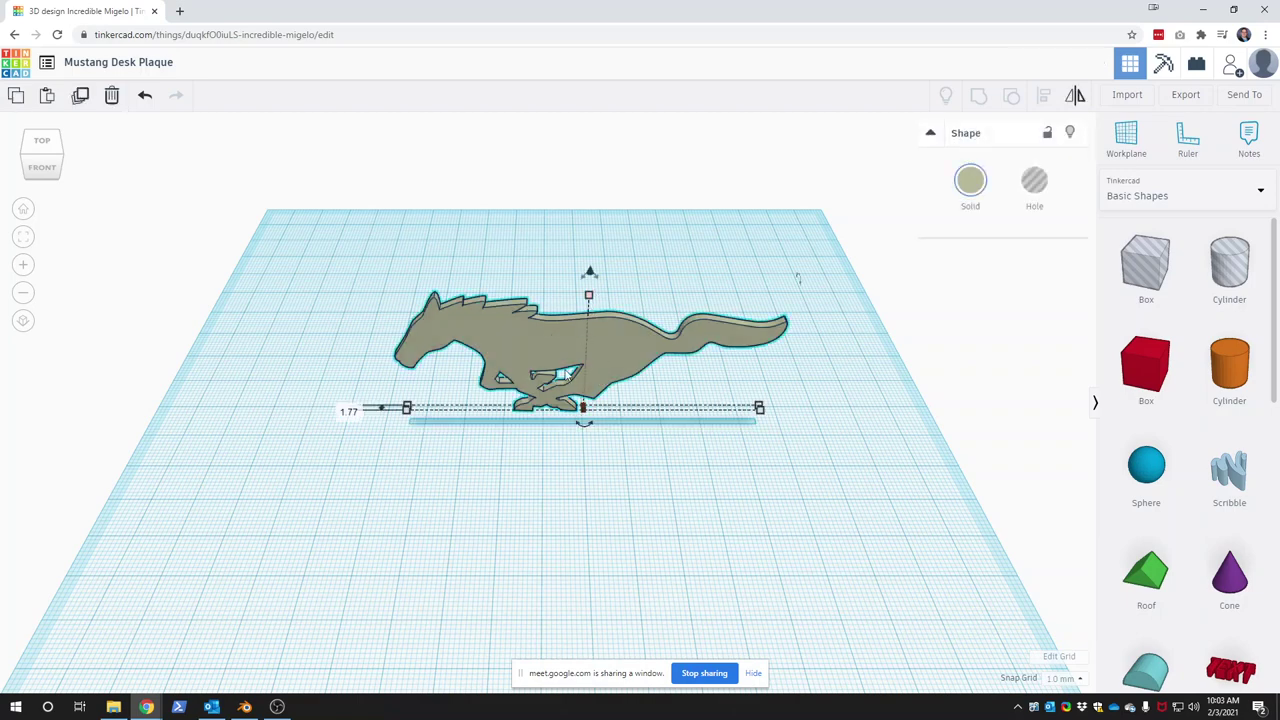
{"action": "left_click", "coordinate": [56, 148]}
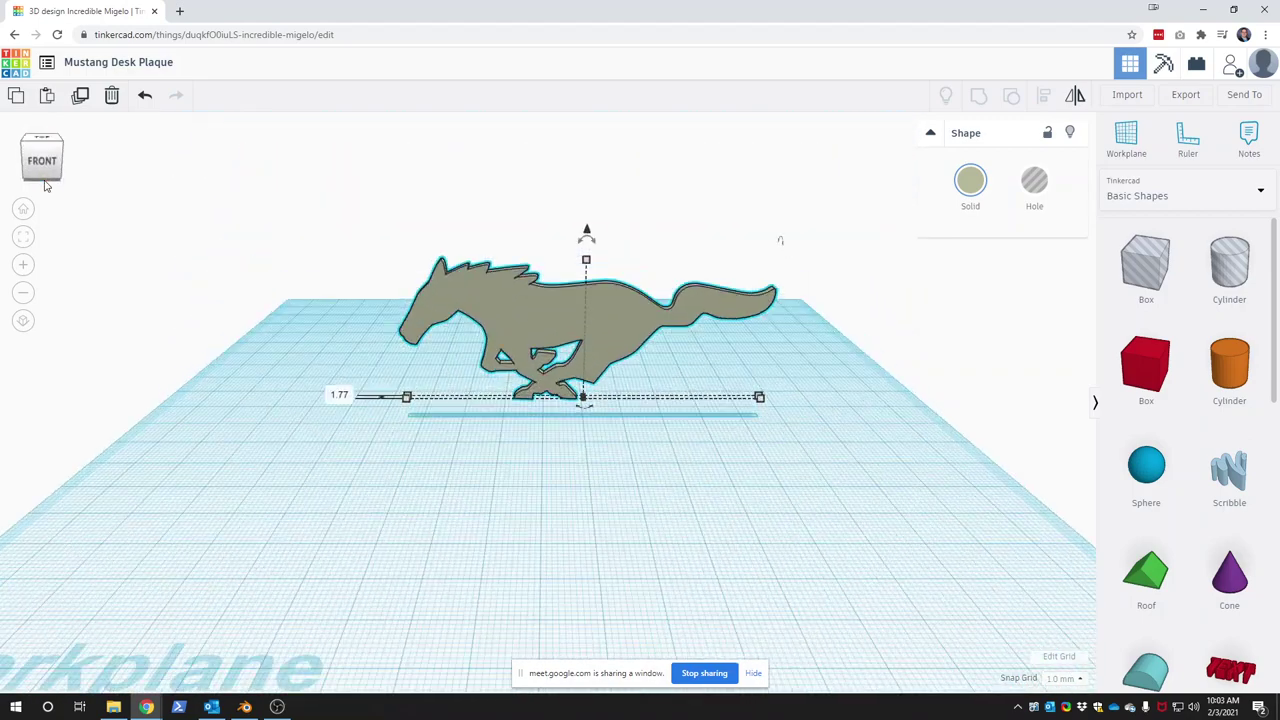
{"action": "left_click", "coordinate": [44, 183]}
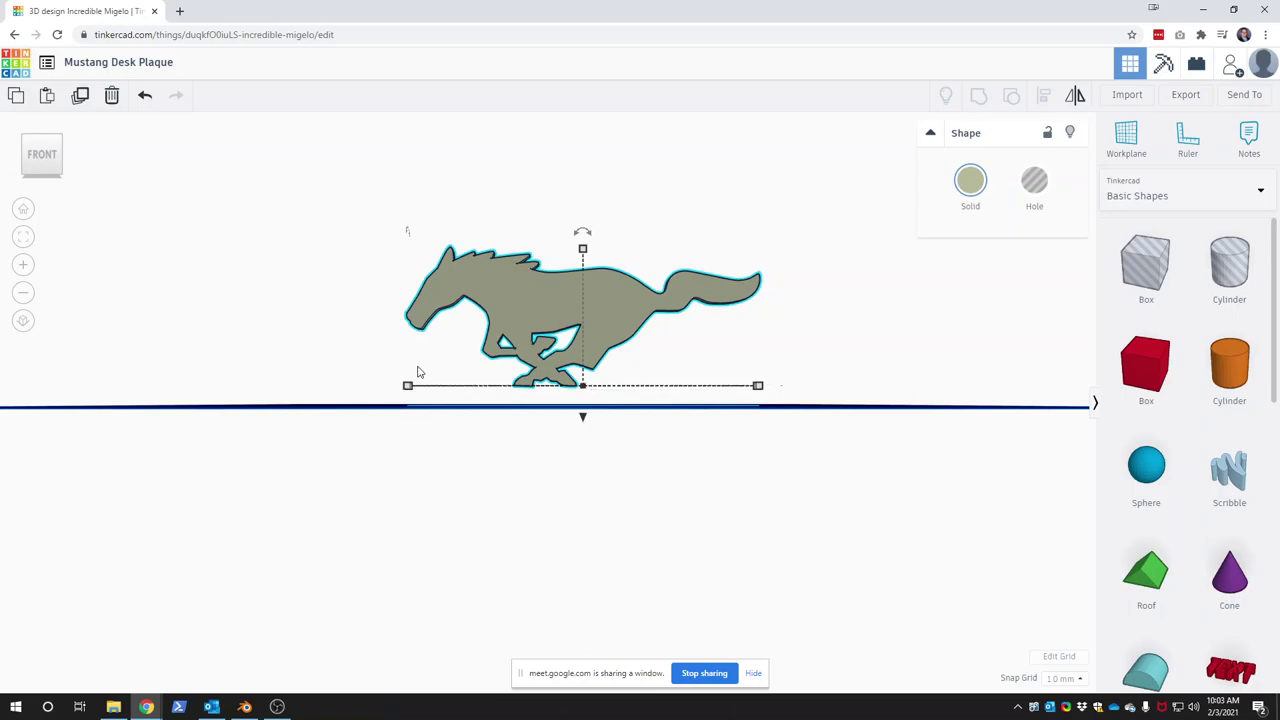
{"action": "mouse_move", "coordinate": [43, 141]}
{"action": "left_mouse_down"}
{"action": "mouse_move", "coordinate": [40, 156]}
{"action": "mouse_move", "coordinate": [74, 157]}
{"action": "left_mouse_up"}
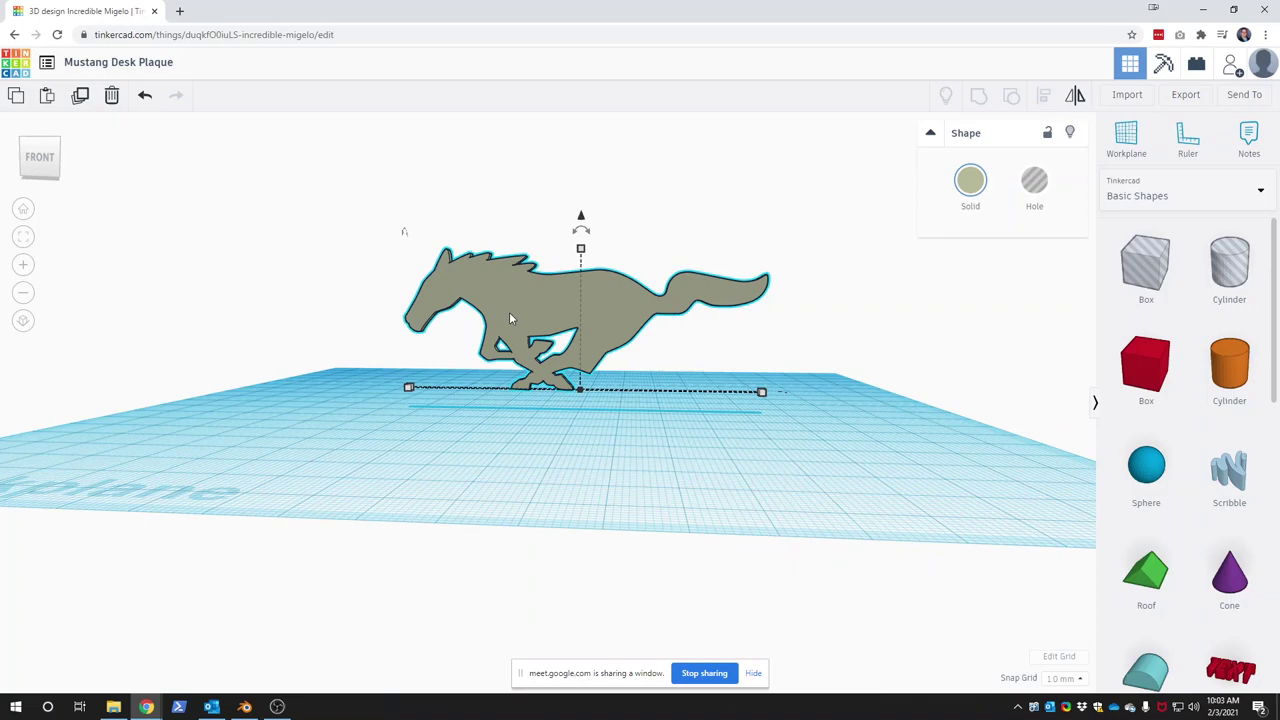
{"action": "middle_click_drag", "start_coordinate": [374, 256], "coordinate": [377, 342]}
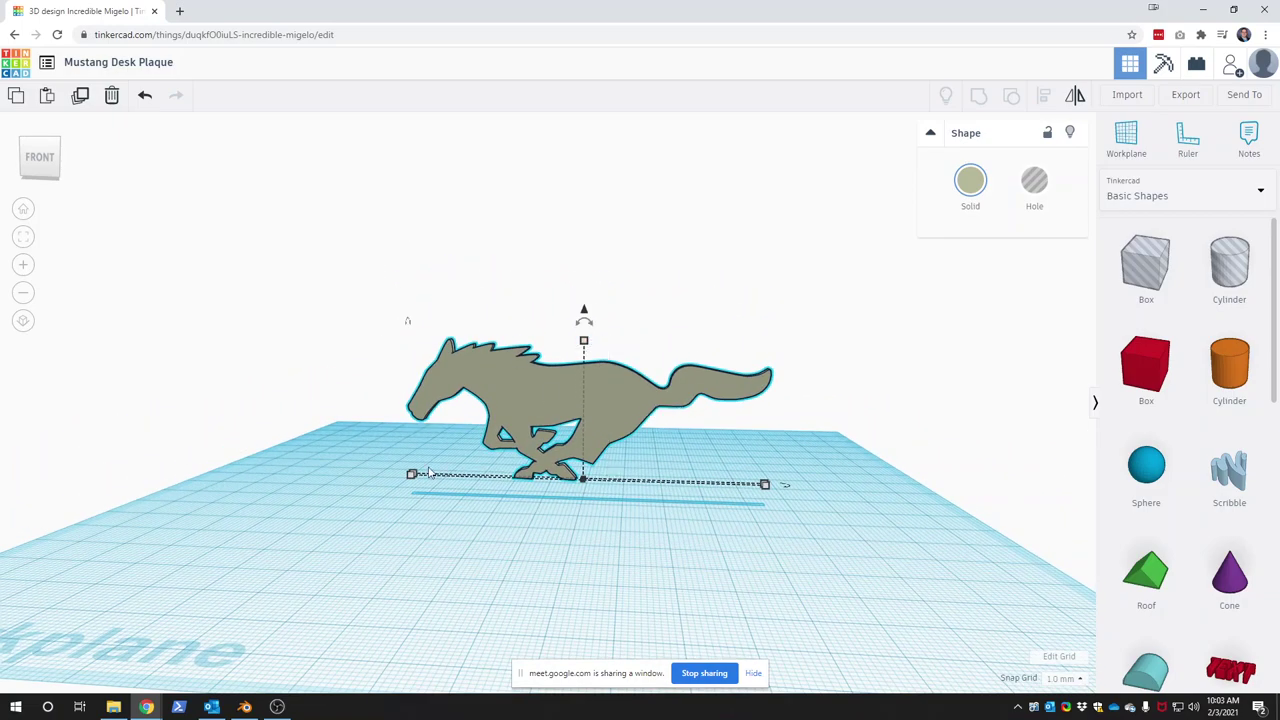
{"action": "mouse_move", "coordinate": [411, 474]}
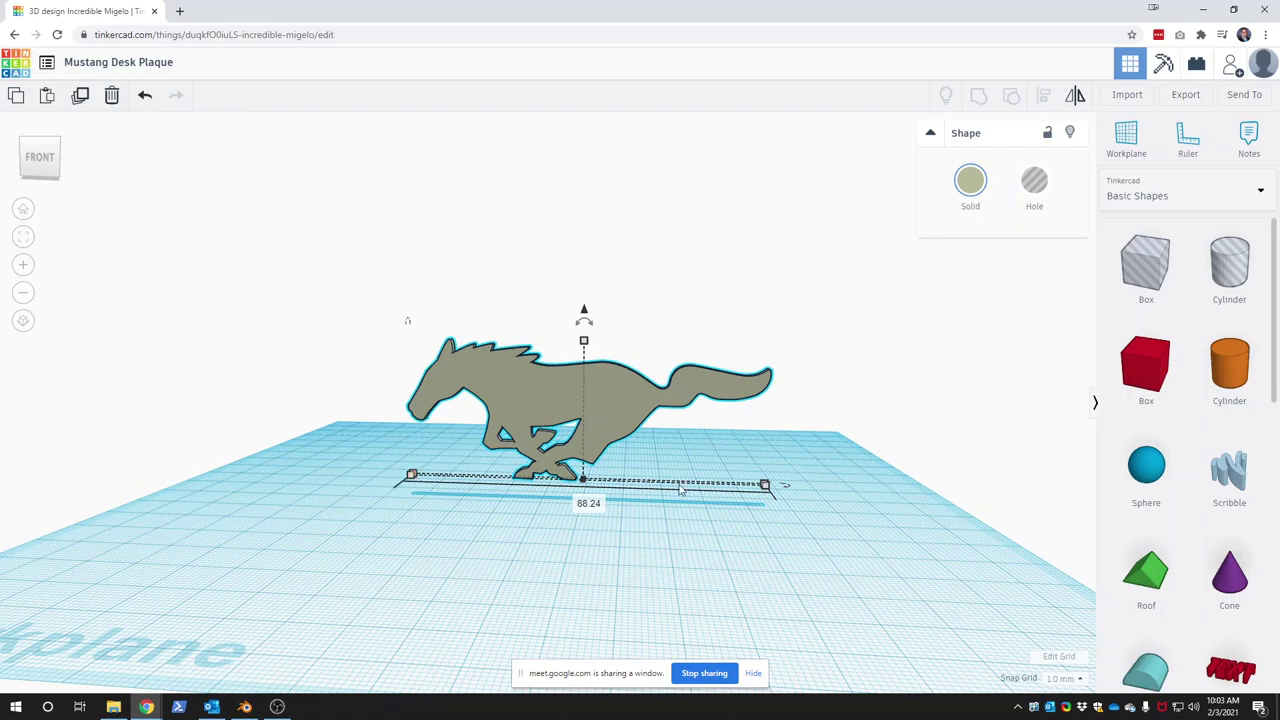
{"action": "middle_click_drag", "start_coordinate": [733, 476], "coordinate": [606, 503]}
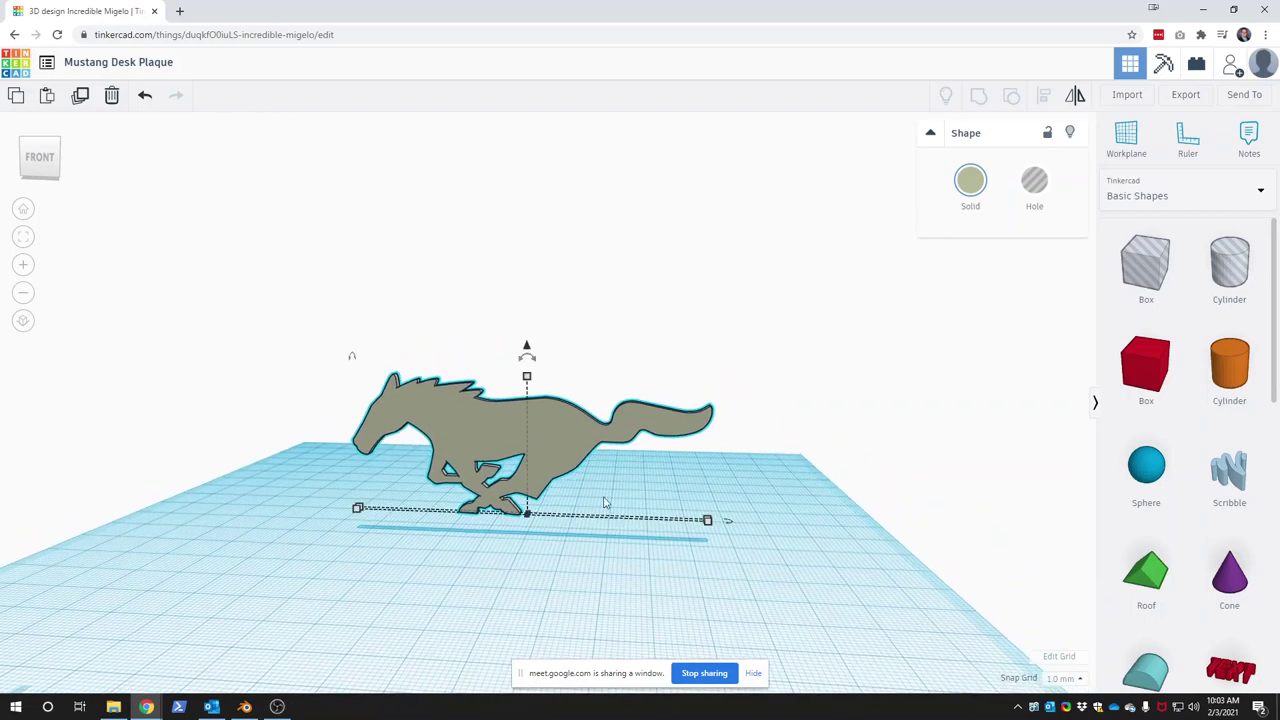
{"action": "left_click", "coordinate": [42, 180]}
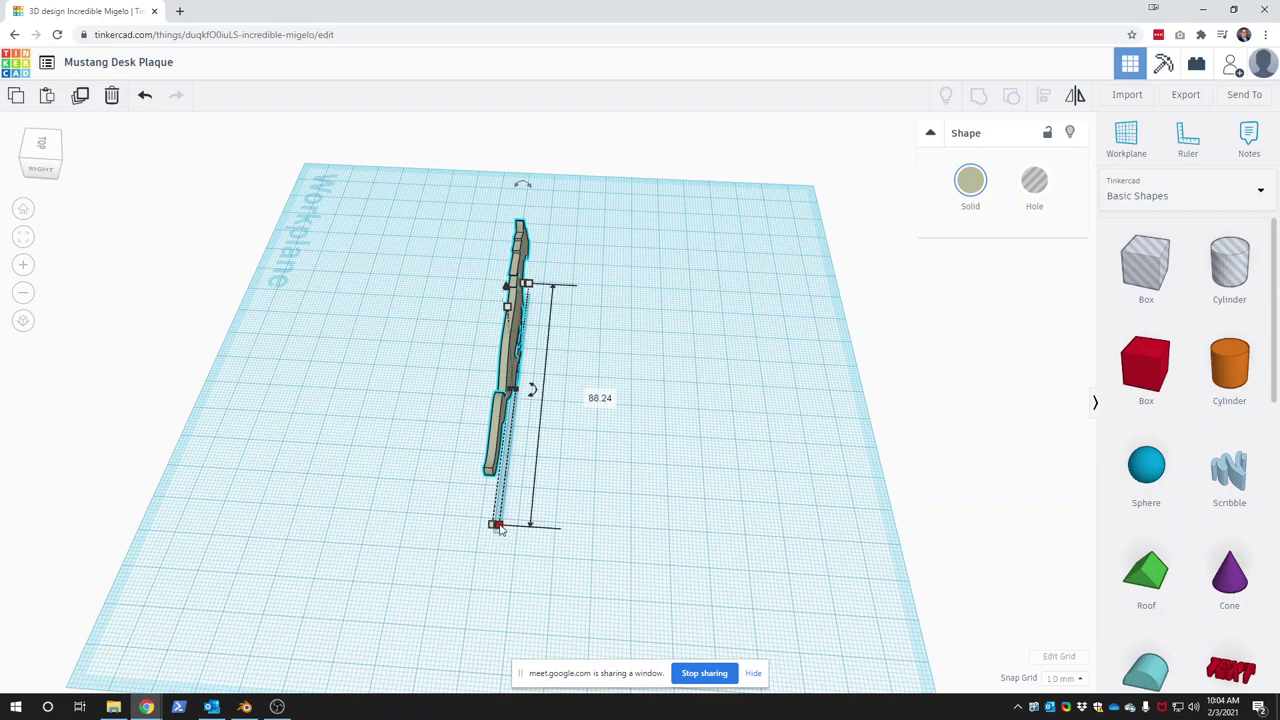
- Resize the Mustang to 88 mm long and 3 mm thick
{"action": "left_click_drag", "start_coordinate": [499, 529], "coordinate": [504, 527]}
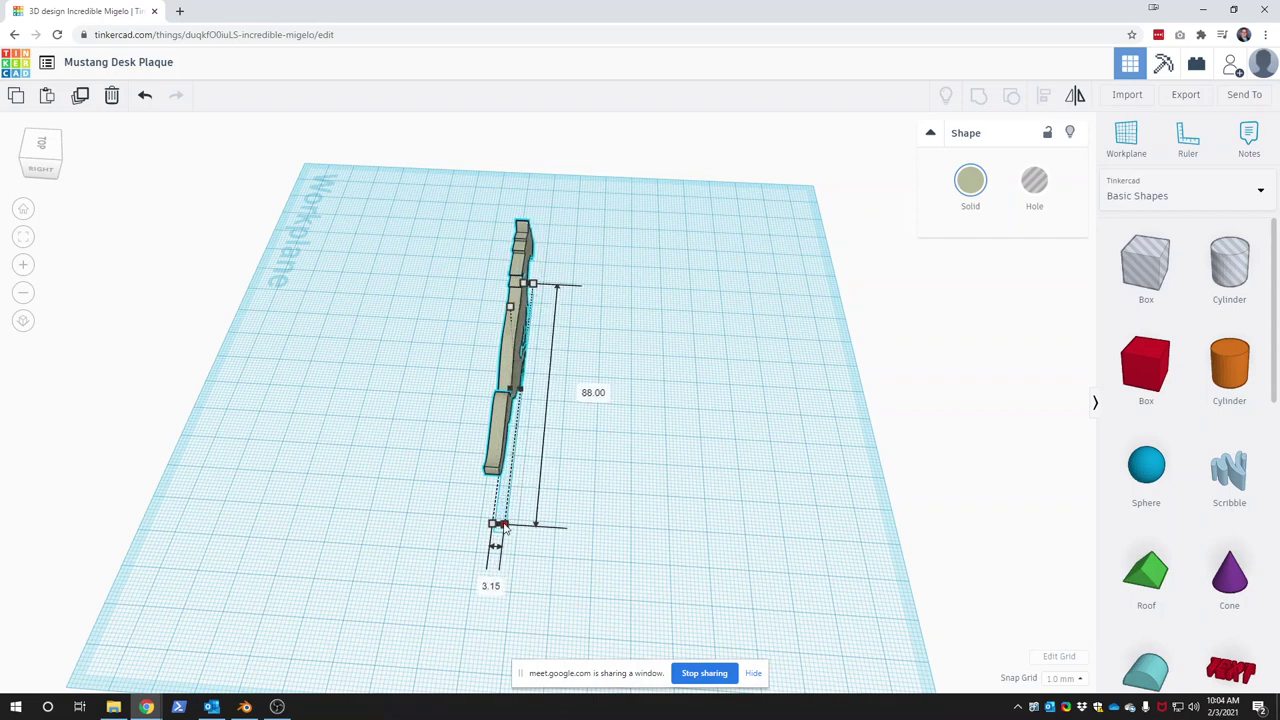
{"action": "left_click", "coordinate": [490, 586]}
{"action": "type", "text": "3"}
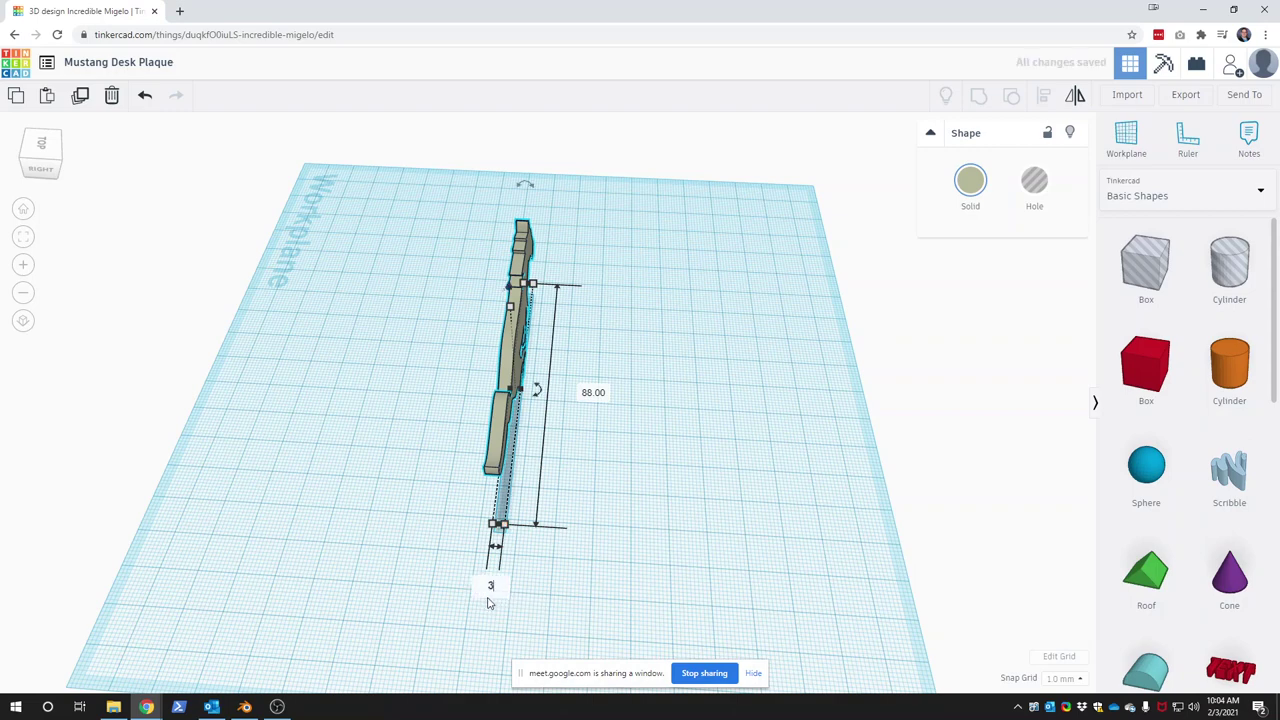
{"action": "key", "text": "Return"}
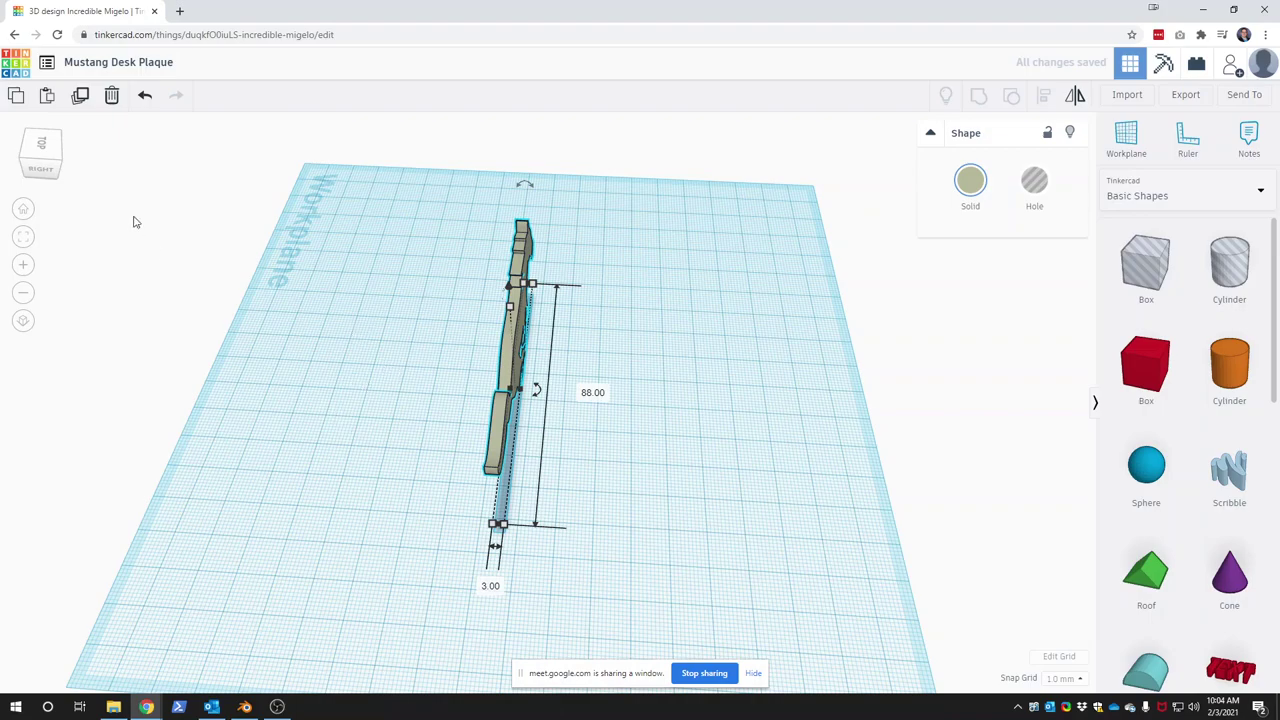
- Switch to a top-down view and open the shape library category list
{"action": "left_click", "coordinate": [40, 160]}
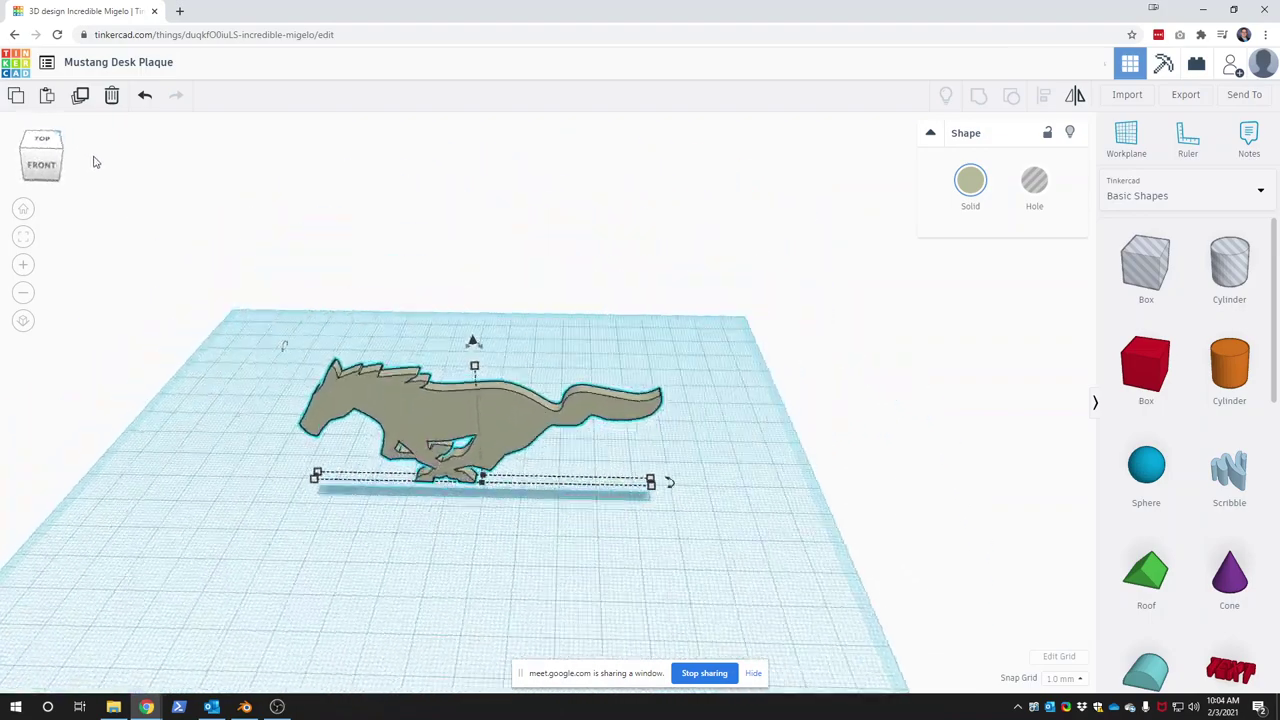
{"action": "mouse_move", "coordinate": [95, 162]}
{"action": "right_mouse_down"}
{"action": "mouse_move", "coordinate": [80, 163]}
{"action": "mouse_move", "coordinate": [100, 157]}
{"action": "mouse_move", "coordinate": [91, 171]}
{"action": "right_mouse_up"}
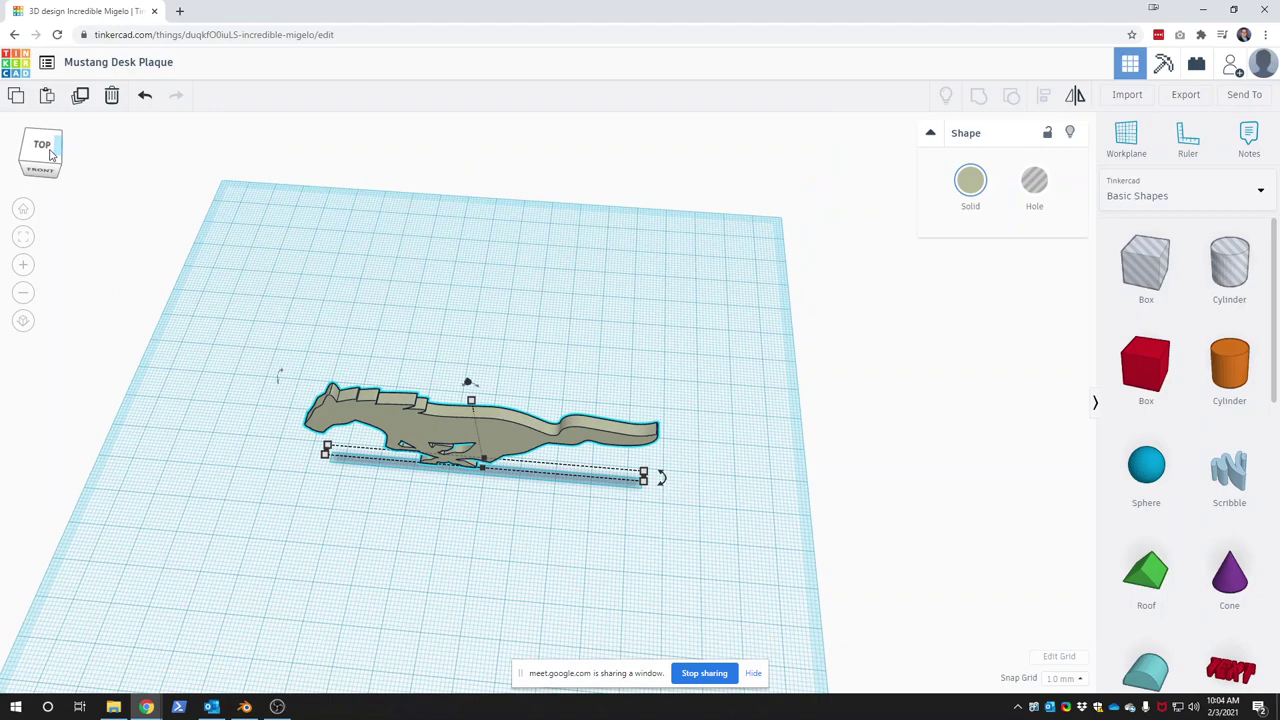
{"action": "left_click", "coordinate": [42, 150]}
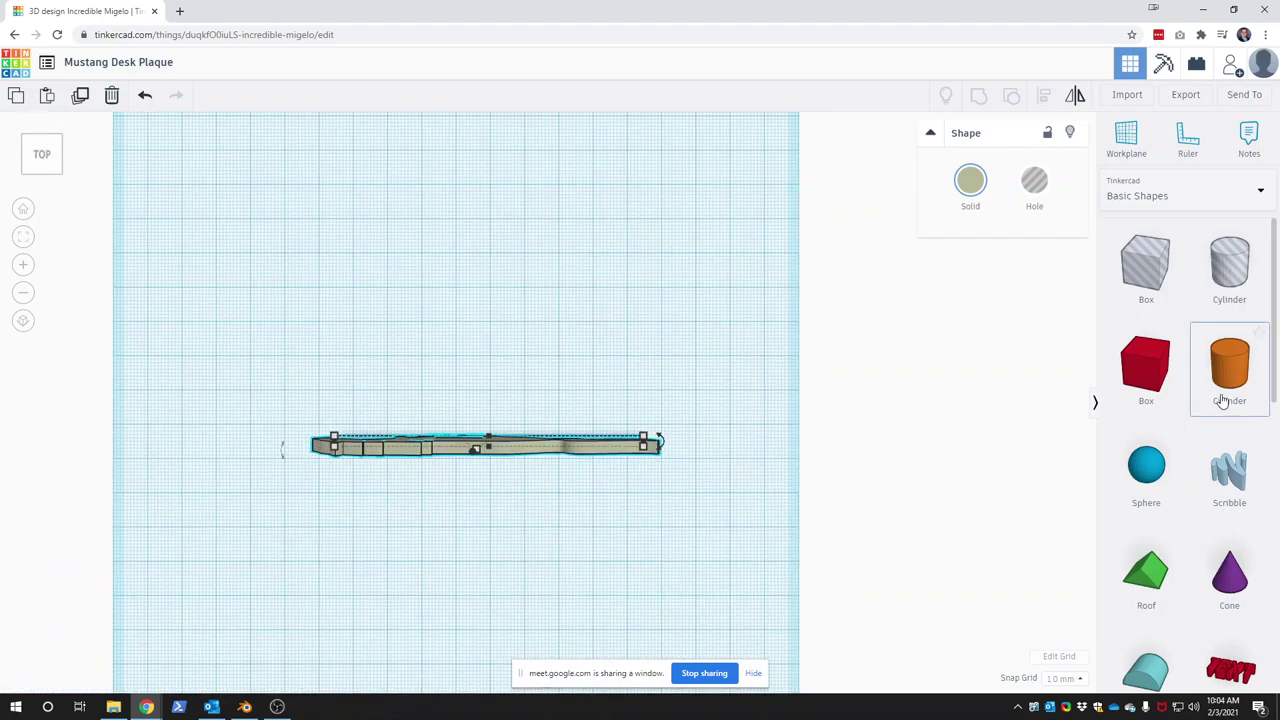
{"action": "left_click", "coordinate": [1194, 200]}
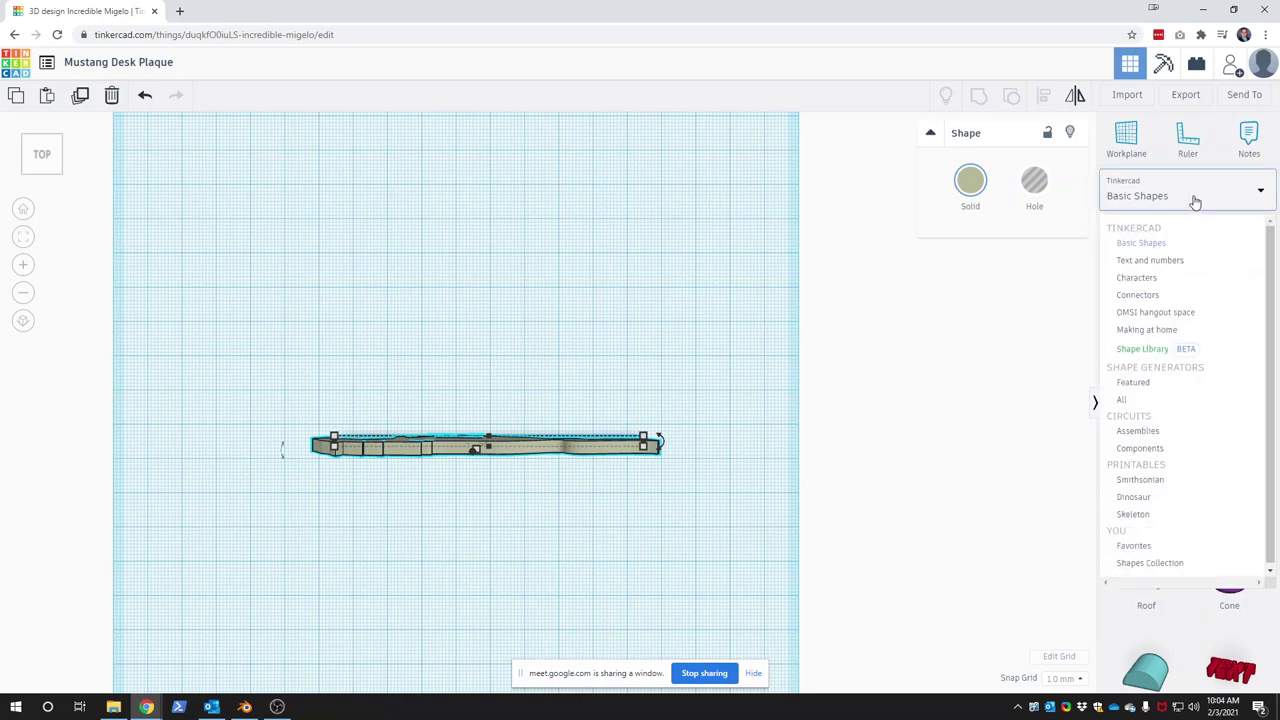
- Switch the library to Text and numbers and place the S and M letters
{"action": "left_click", "coordinate": [1170, 260]}
{"action": "scroll", "coordinate": [1171, 420], "scroll_direction": "down", "scroll_amount": 2}
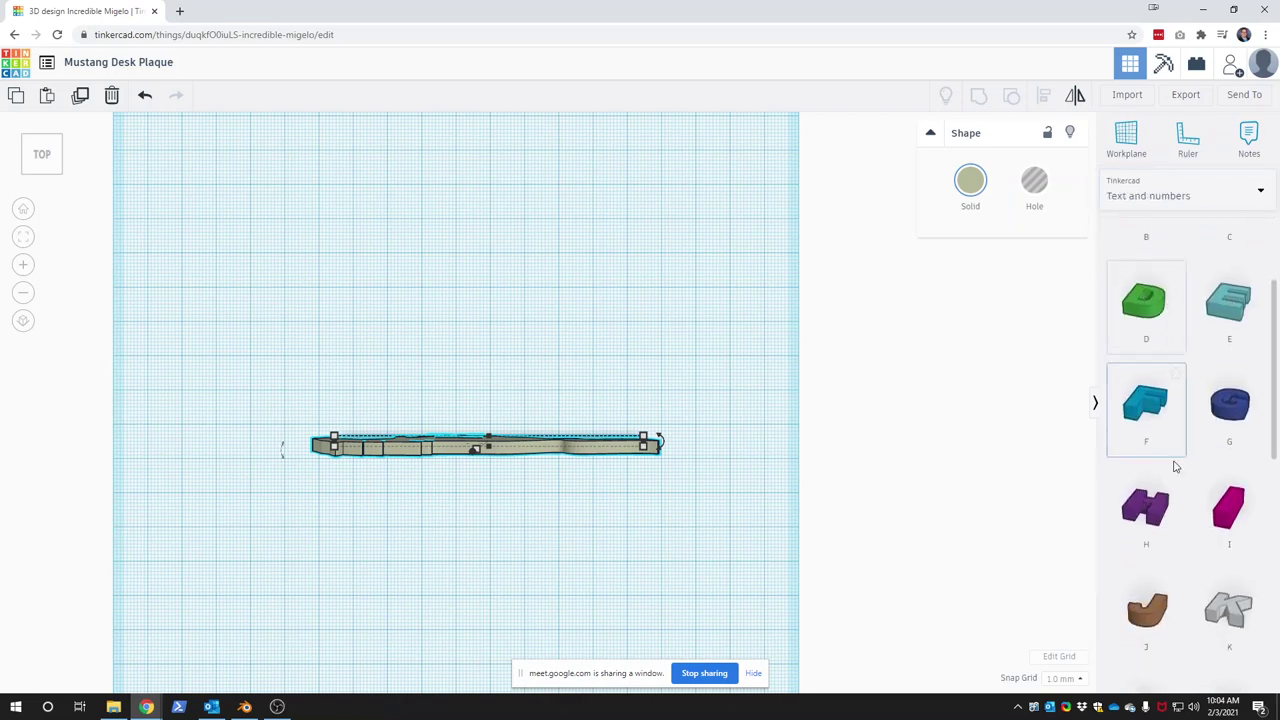
{"action": "scroll", "coordinate": [1171, 463], "scroll_direction": "down", "scroll_amount": 1}
{"action": "scroll", "coordinate": [1186, 490], "scroll_direction": "up", "scroll_amount": 3}
{"action": "scroll", "coordinate": [1188, 490], "scroll_direction": "down", "scroll_amount": 1}
{"action": "scroll", "coordinate": [1195, 530], "scroll_direction": "down", "scroll_amount": 2}
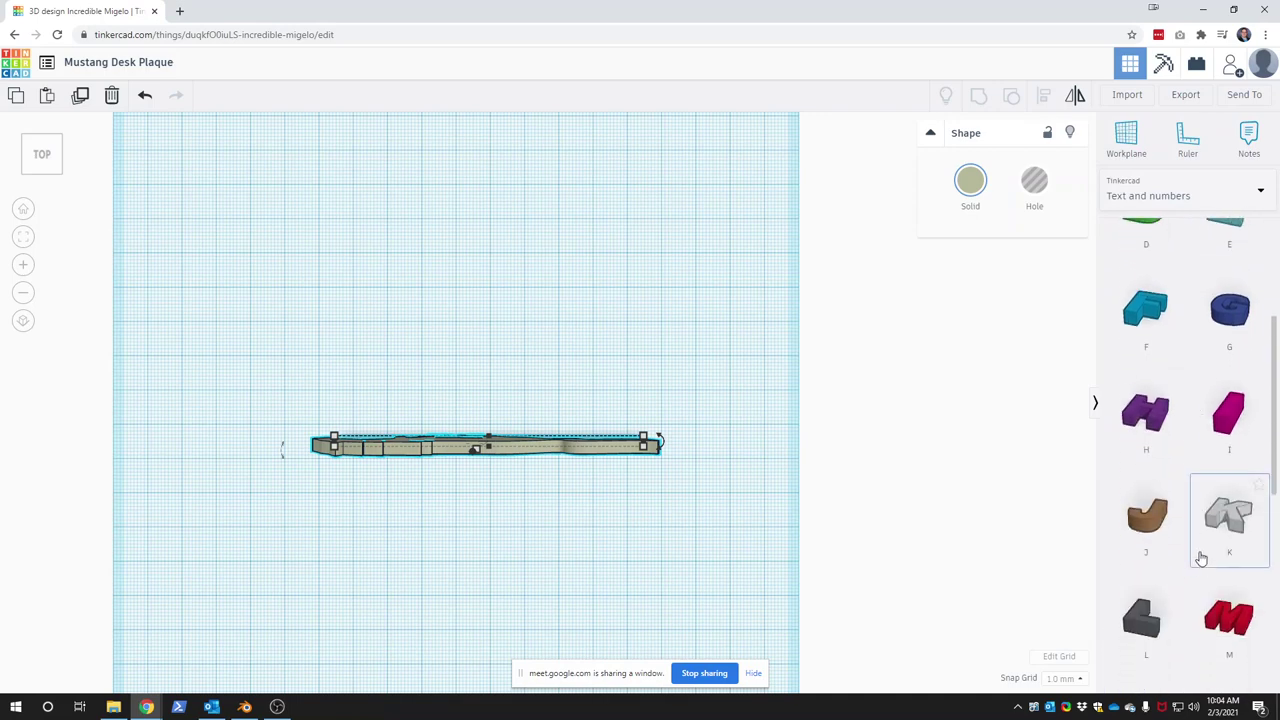
{"action": "scroll", "coordinate": [1195, 560], "scroll_direction": "down", "scroll_amount": 1}
{"action": "scroll", "coordinate": [1195, 563], "scroll_direction": "down", "scroll_amount": 1}
{"action": "scroll", "coordinate": [1195, 563], "scroll_direction": "down", "scroll_amount": 1}
{"action": "scroll", "coordinate": [1200, 570], "scroll_direction": "down", "scroll_amount": 1}
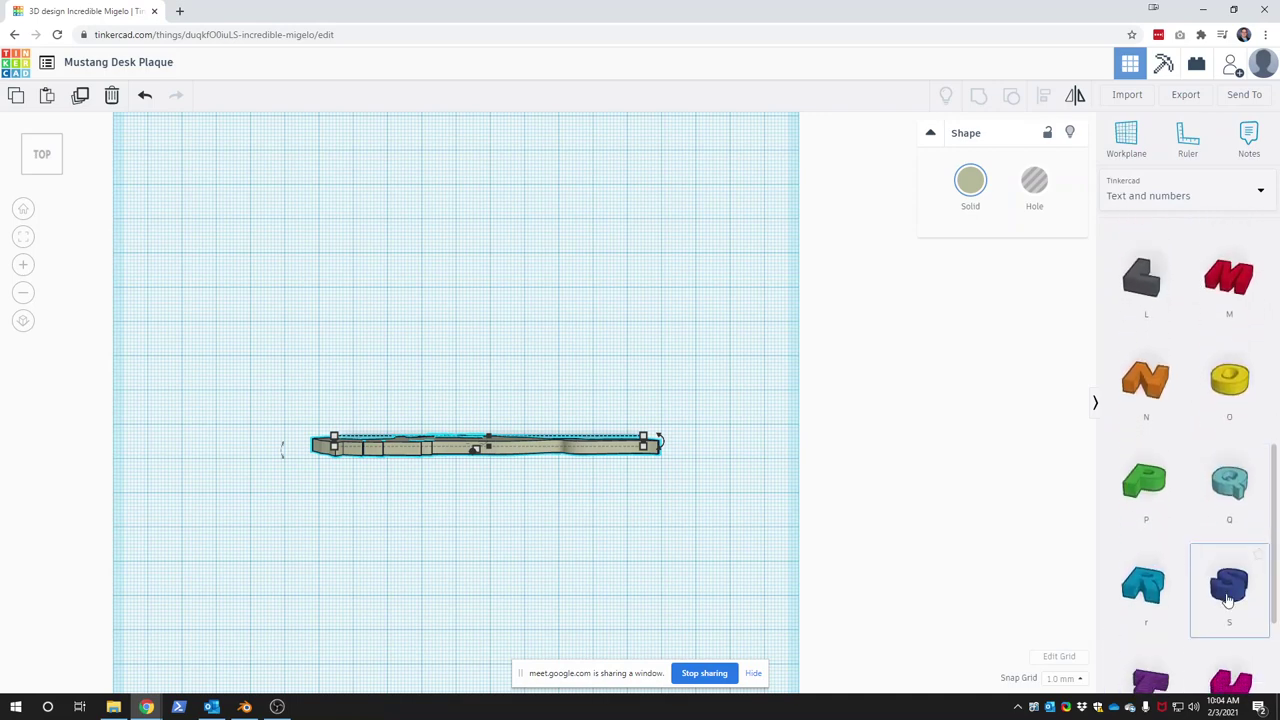
{"action": "mouse_move", "coordinate": [1229, 585]}
{"action": "left_mouse_down"}
{"action": "mouse_move", "coordinate": [665, 607]}
{"action": "mouse_move", "coordinate": [337, 543]}
{"action": "left_mouse_up"}
{"action": "scroll", "coordinate": [1214, 514], "scroll_direction": "down", "scroll_amount": 1}
{"action": "scroll", "coordinate": [1210, 520], "scroll_direction": "down", "scroll_amount": 1}
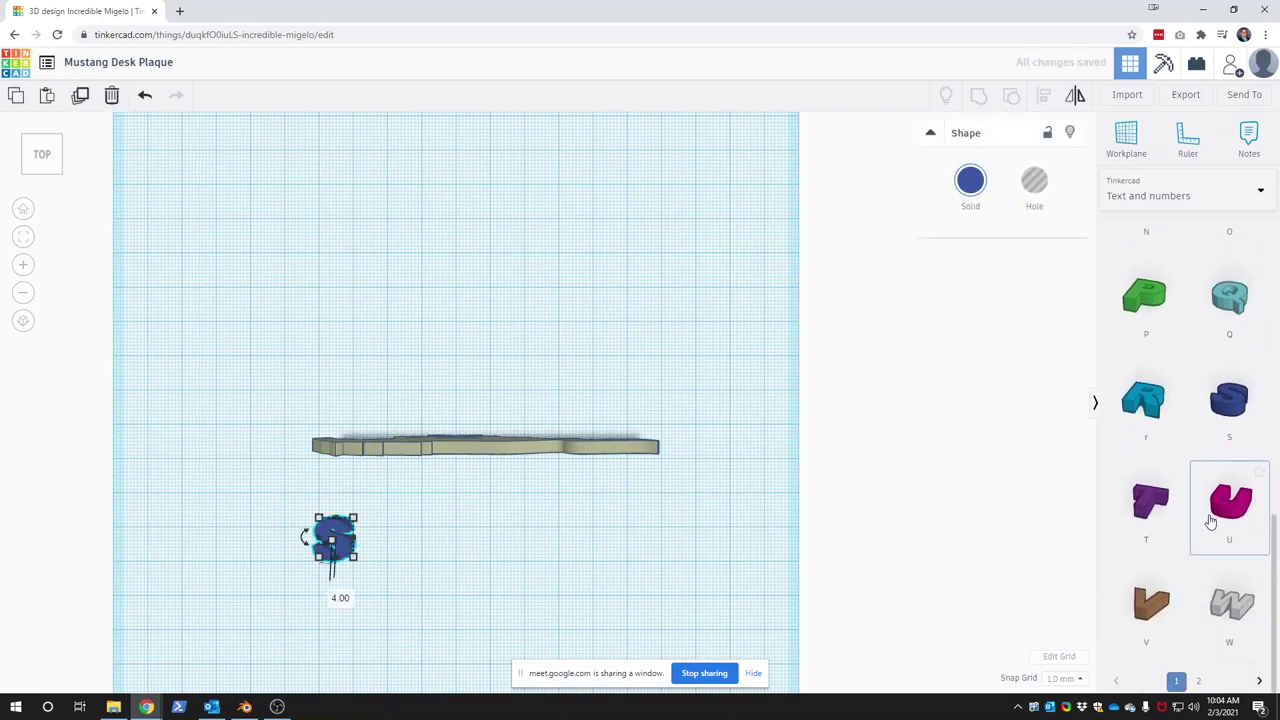
{"action": "scroll", "coordinate": [1205, 580], "scroll_direction": "up", "scroll_amount": 2}
{"action": "scroll", "coordinate": [1218, 510], "scroll_direction": "up", "scroll_amount": 1}
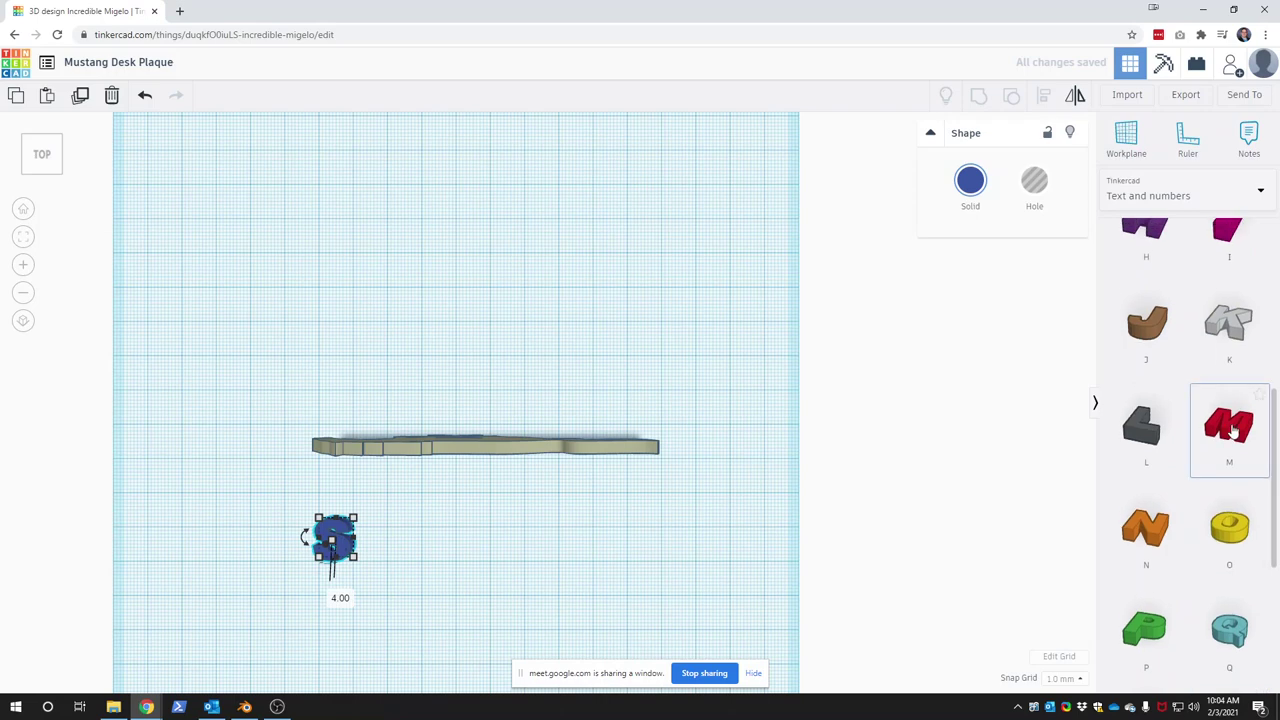
{"action": "left_click_drag", "start_coordinate": [1236, 428], "coordinate": [384, 542]}
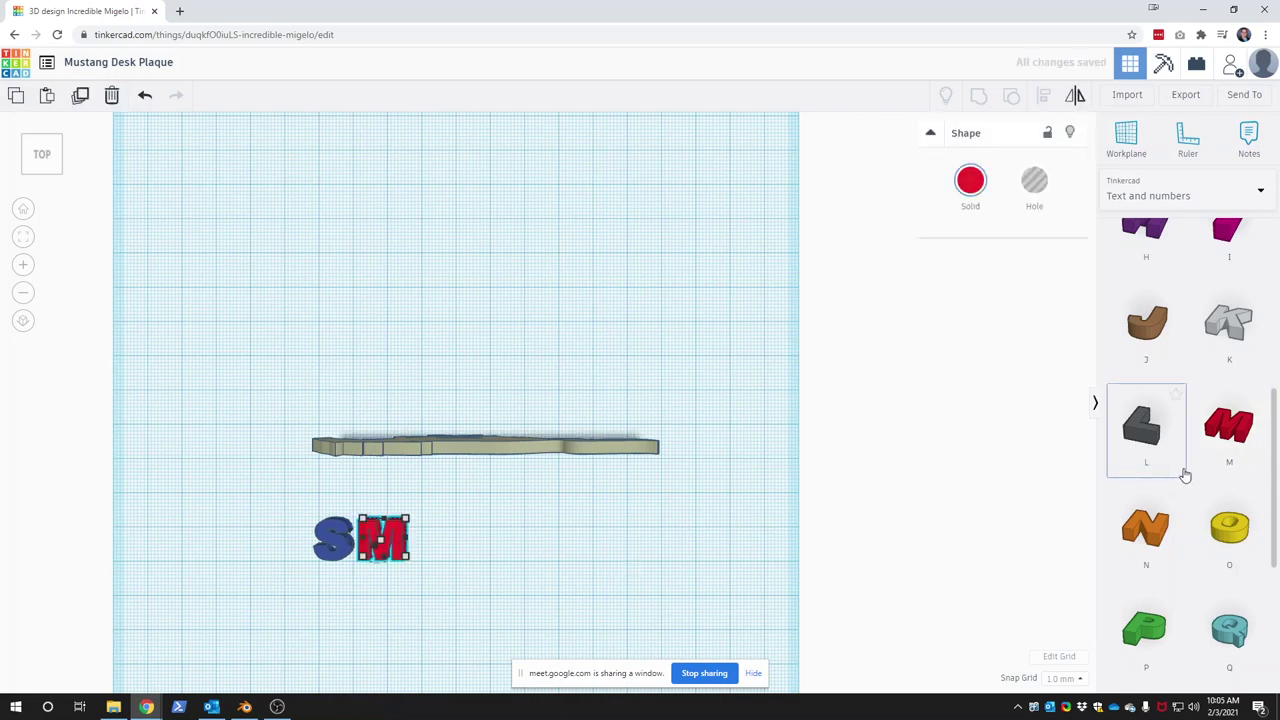
- Place the I and T letters in the row after SM
{"action": "scroll", "coordinate": [1200, 460], "scroll_direction": "up", "scroll_amount": 2}
{"action": "mouse_move", "coordinate": [1226, 420]}
{"action": "left_mouse_down"}
{"action": "mouse_move", "coordinate": [778, 537]}
{"action": "mouse_move", "coordinate": [419, 543]}
{"action": "left_mouse_up"}
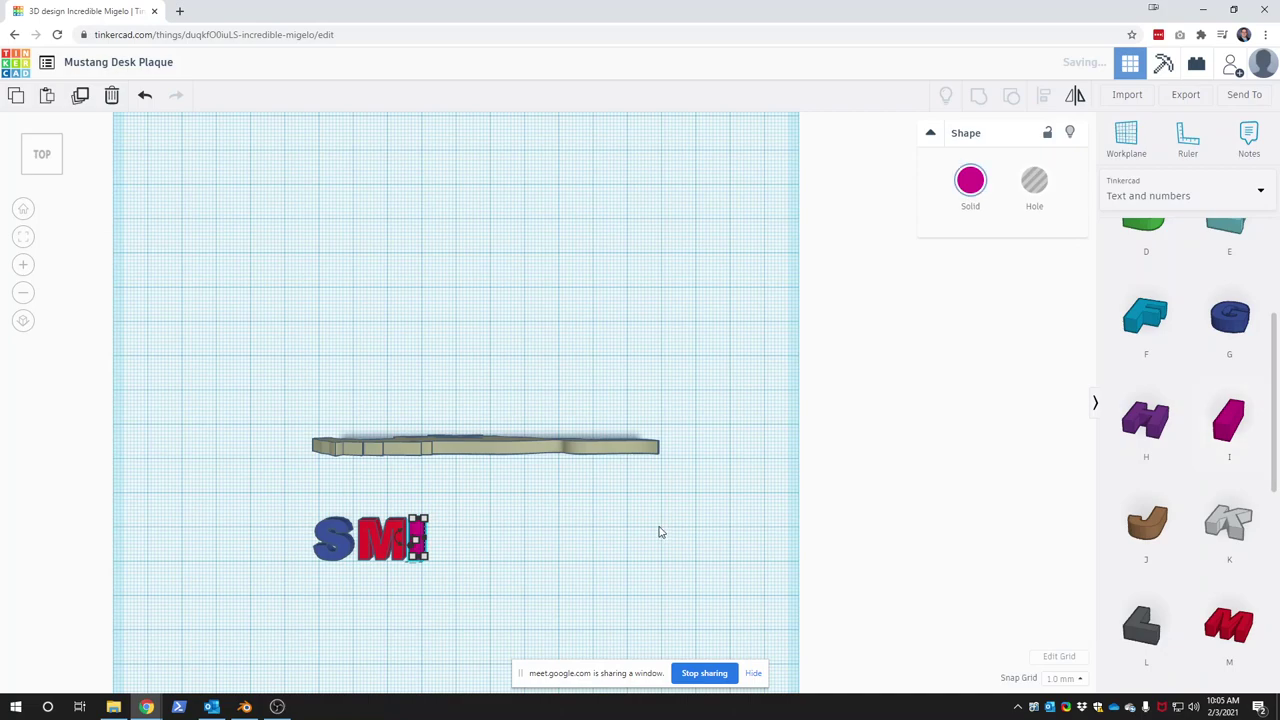
{"action": "left_click", "coordinate": [766, 549]}
{"action": "scroll", "coordinate": [1225, 508], "scroll_direction": "down", "scroll_amount": 1}
{"action": "scroll", "coordinate": [1225, 508], "scroll_direction": "down", "scroll_amount": 2}
{"action": "scroll", "coordinate": [1225, 508], "scroll_direction": "down", "scroll_amount": 1}
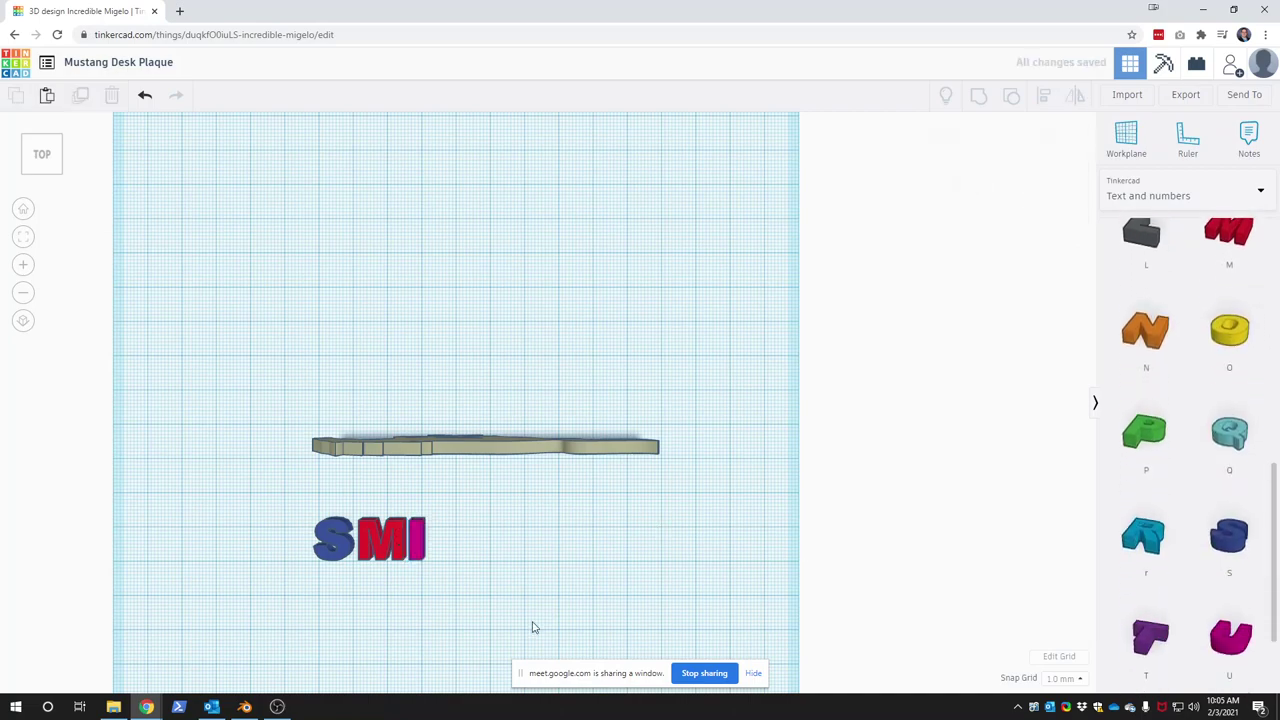
{"action": "scroll", "coordinate": [531, 626], "scroll_direction": "up", "scroll_amount": 3}
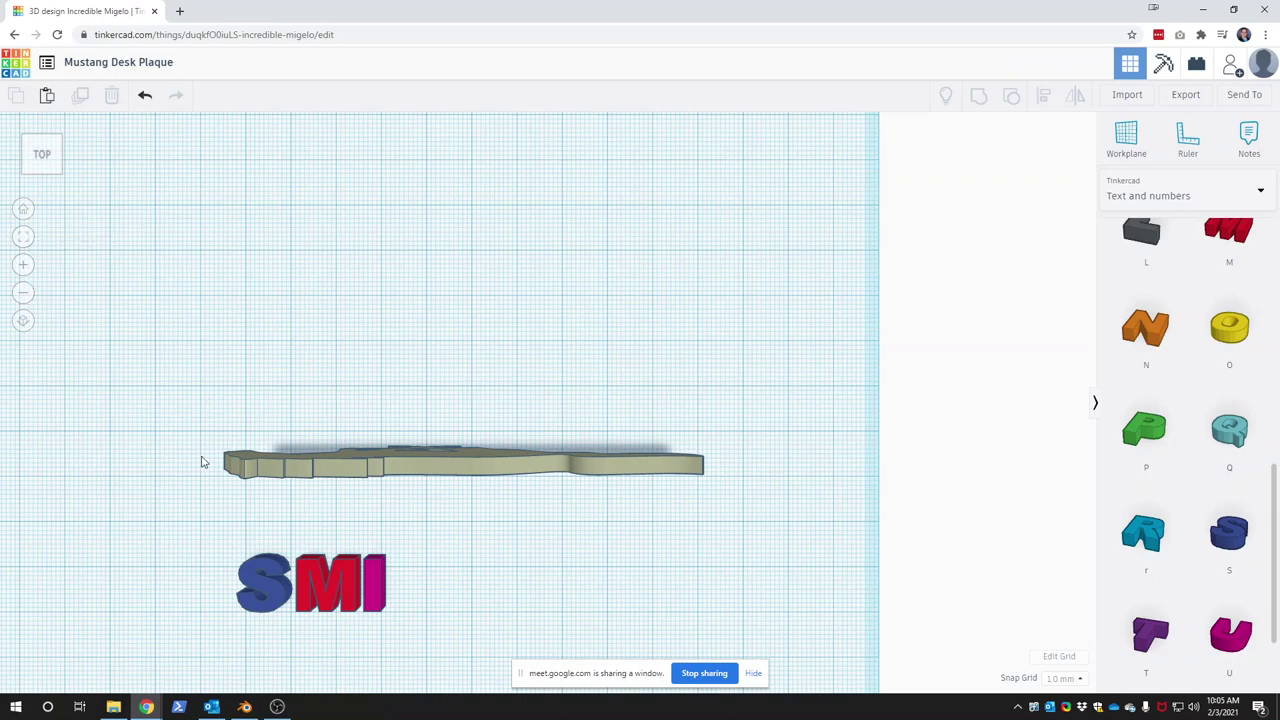
{"action": "mouse_move", "coordinate": [1229, 540]}
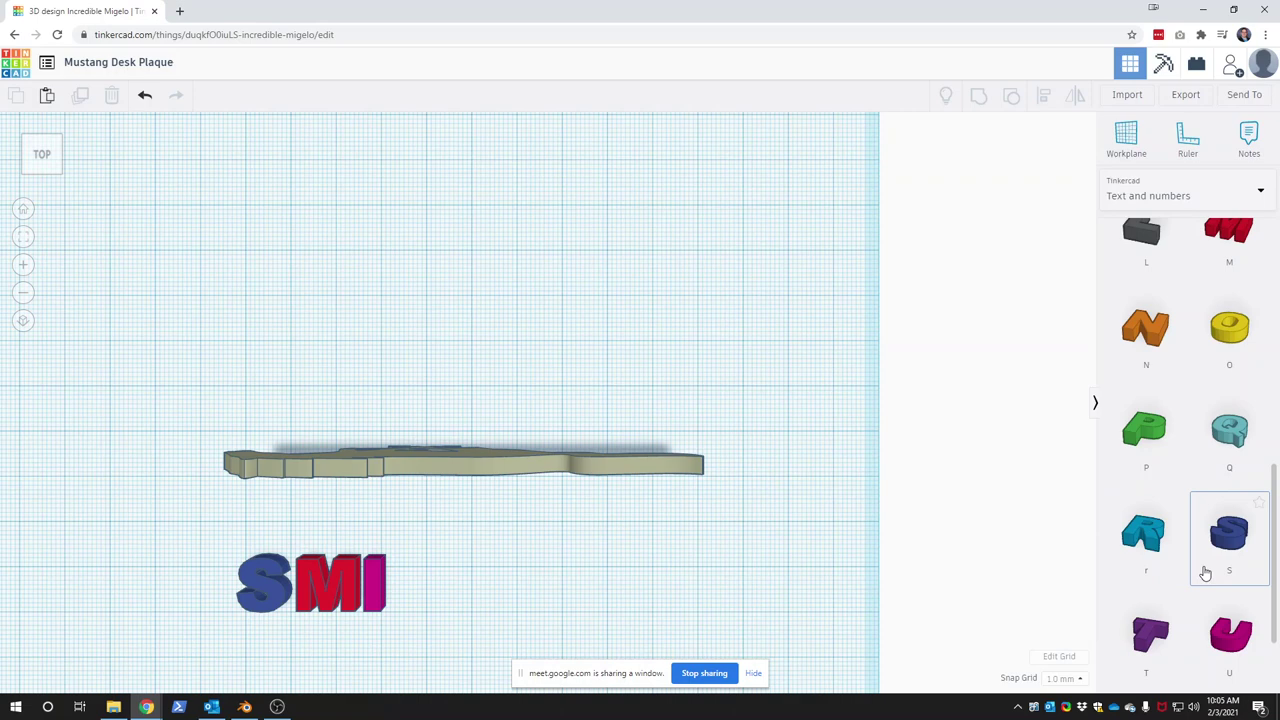
{"action": "scroll", "coordinate": [1183, 600], "scroll_direction": "down", "scroll_amount": 3}
{"action": "mouse_move", "coordinate": [1155, 530]}
{"action": "left_mouse_down"}
{"action": "mouse_move", "coordinate": [348, 595]}
{"action": "mouse_move", "coordinate": [418, 585]}
{"action": "left_mouse_up"}
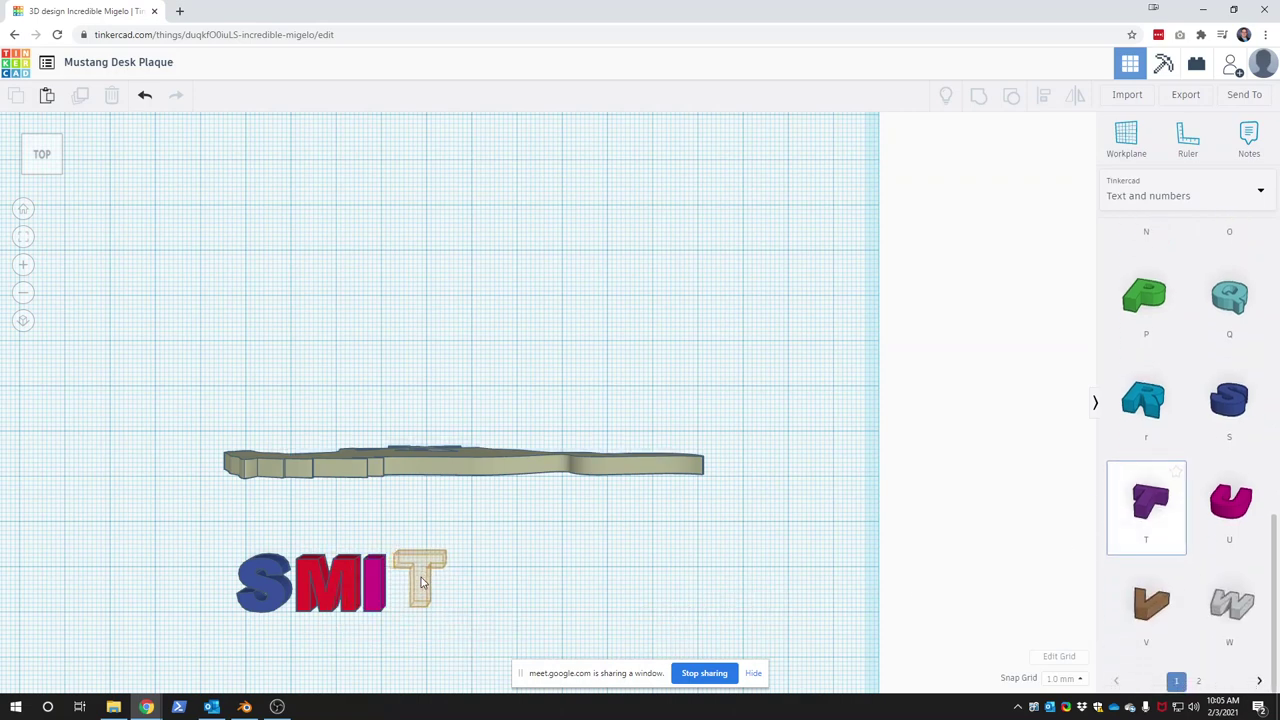
{"action": "left_click_drag", "start_coordinate": [418, 585], "coordinate": [420, 587]}
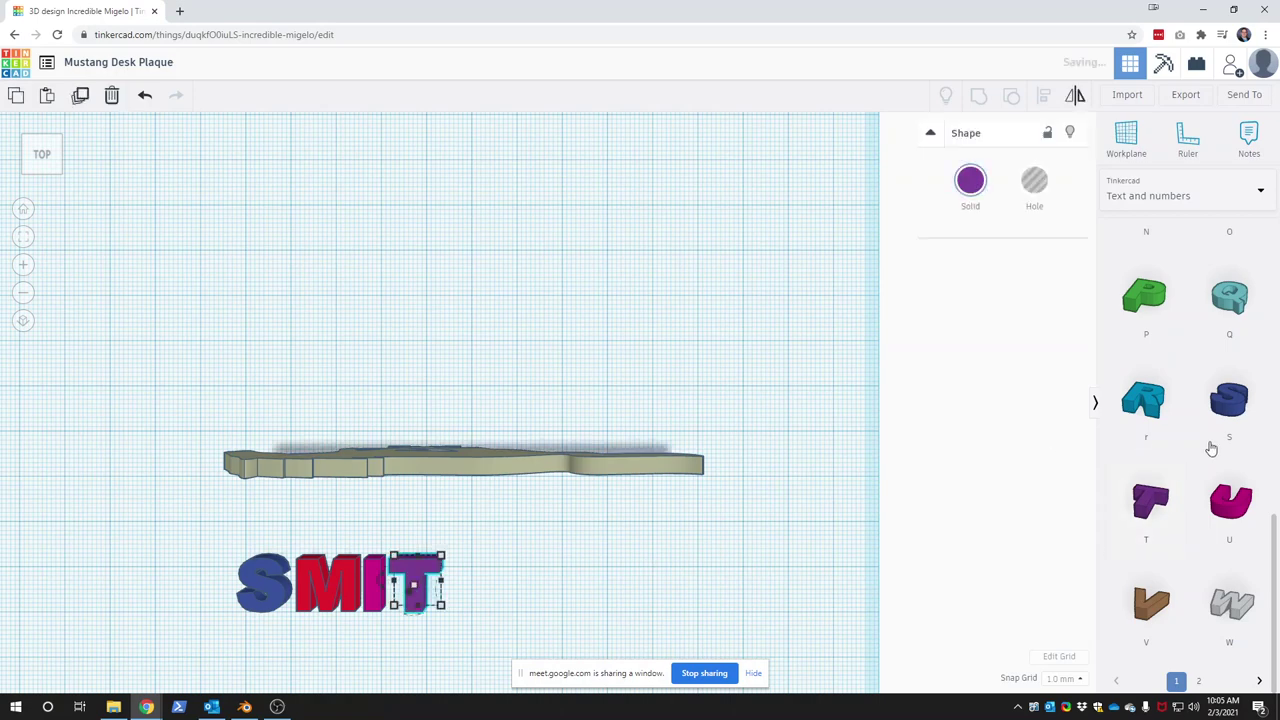
- Add the H letter and box-select all five SMITH letters
{"action": "scroll", "coordinate": [1215, 472], "scroll_direction": "down", "scroll_amount": 1}
{"action": "scroll", "coordinate": [1215, 472], "scroll_direction": "up", "scroll_amount": 1}
{"action": "scroll", "coordinate": [1217, 470], "scroll_direction": "up", "scroll_amount": 1}
{"action": "scroll", "coordinate": [1217, 462], "scroll_direction": "up", "scroll_amount": 2}
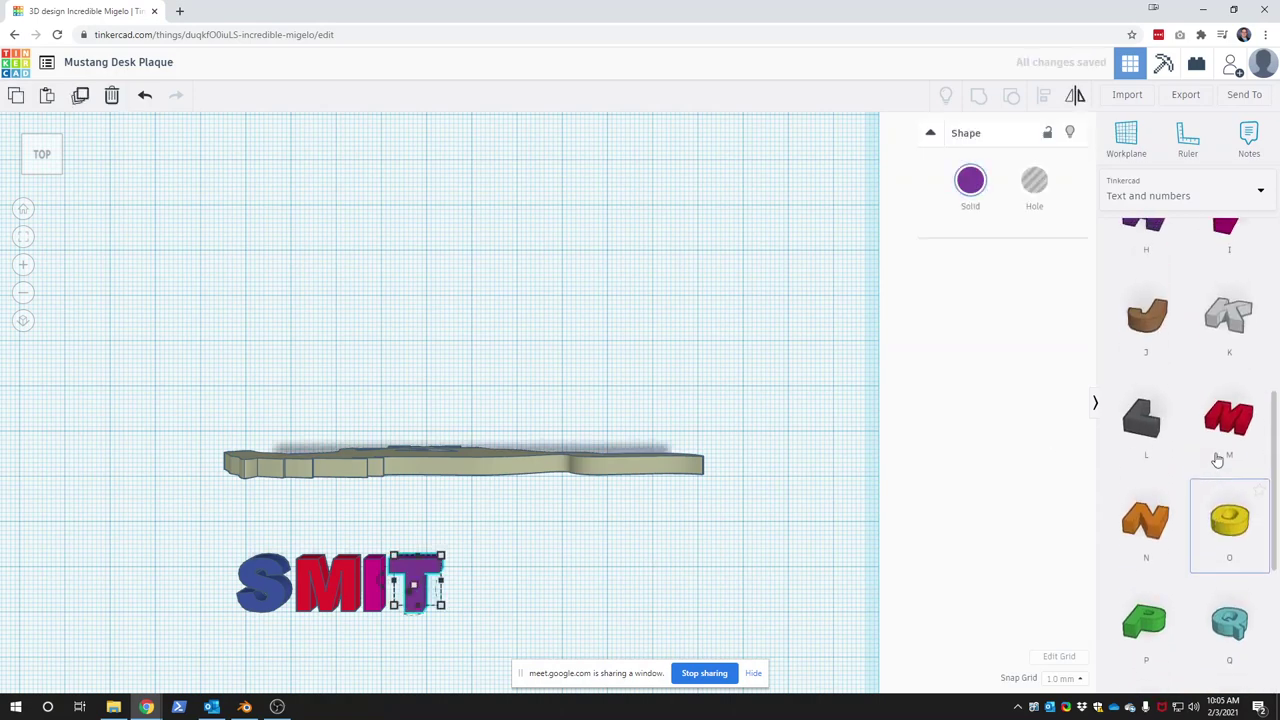
{"action": "scroll", "coordinate": [1215, 455], "scroll_direction": "up", "scroll_amount": 2}
{"action": "left_click_drag", "start_coordinate": [1146, 420], "coordinate": [478, 586]}
{"action": "left_click_drag", "start_coordinate": [112, 546], "coordinate": [652, 612]}
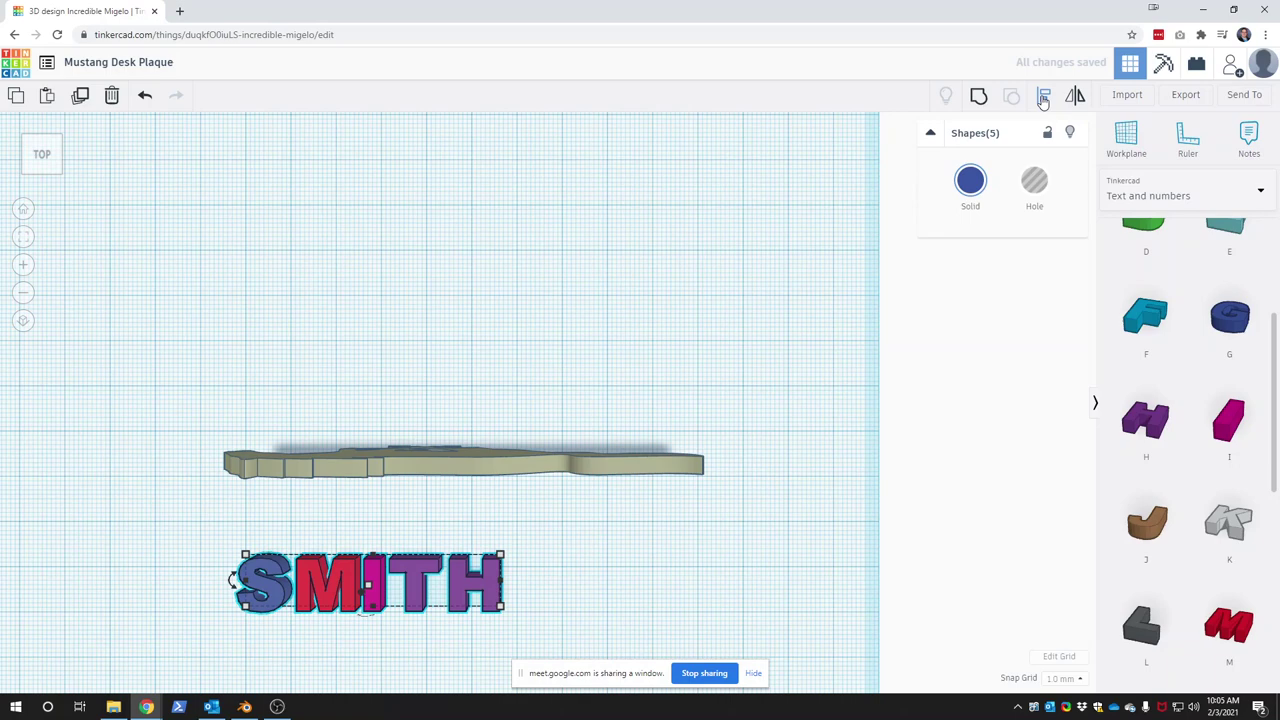
- Align the SMITH letters along a common edge
{"action": "left_click", "coordinate": [1043, 95]}
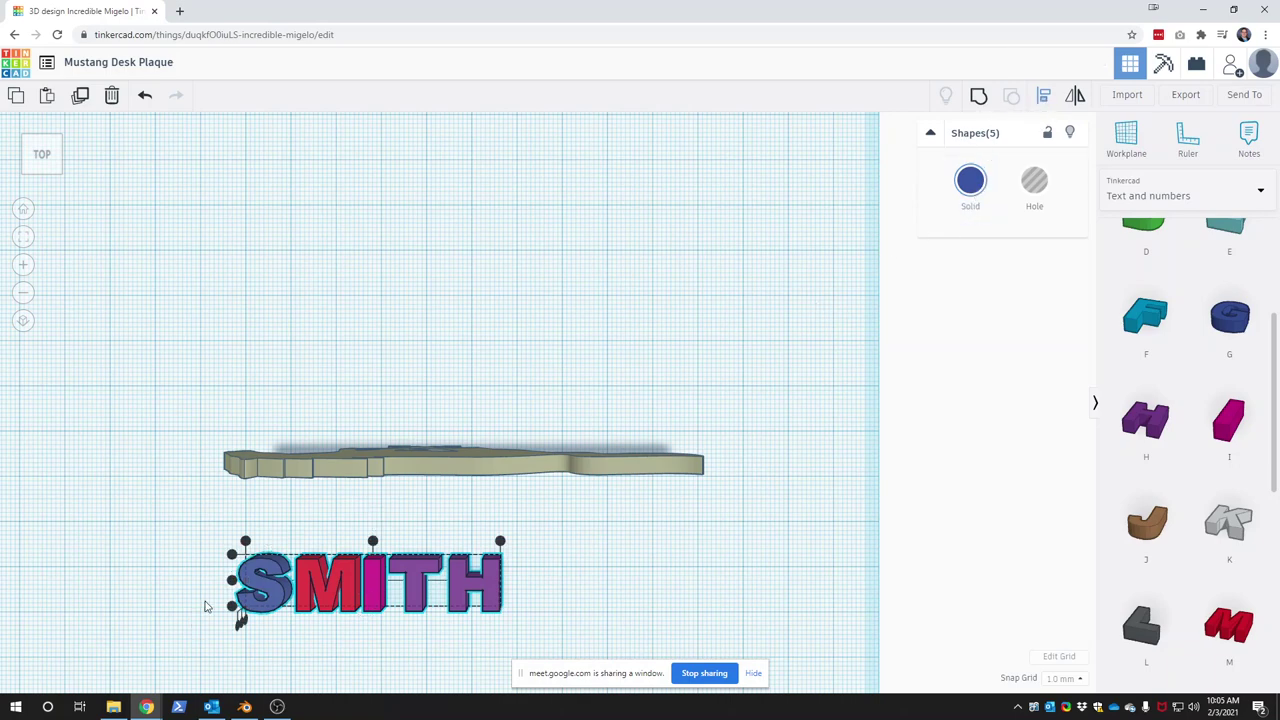
{"action": "left_click", "coordinate": [231, 580]}
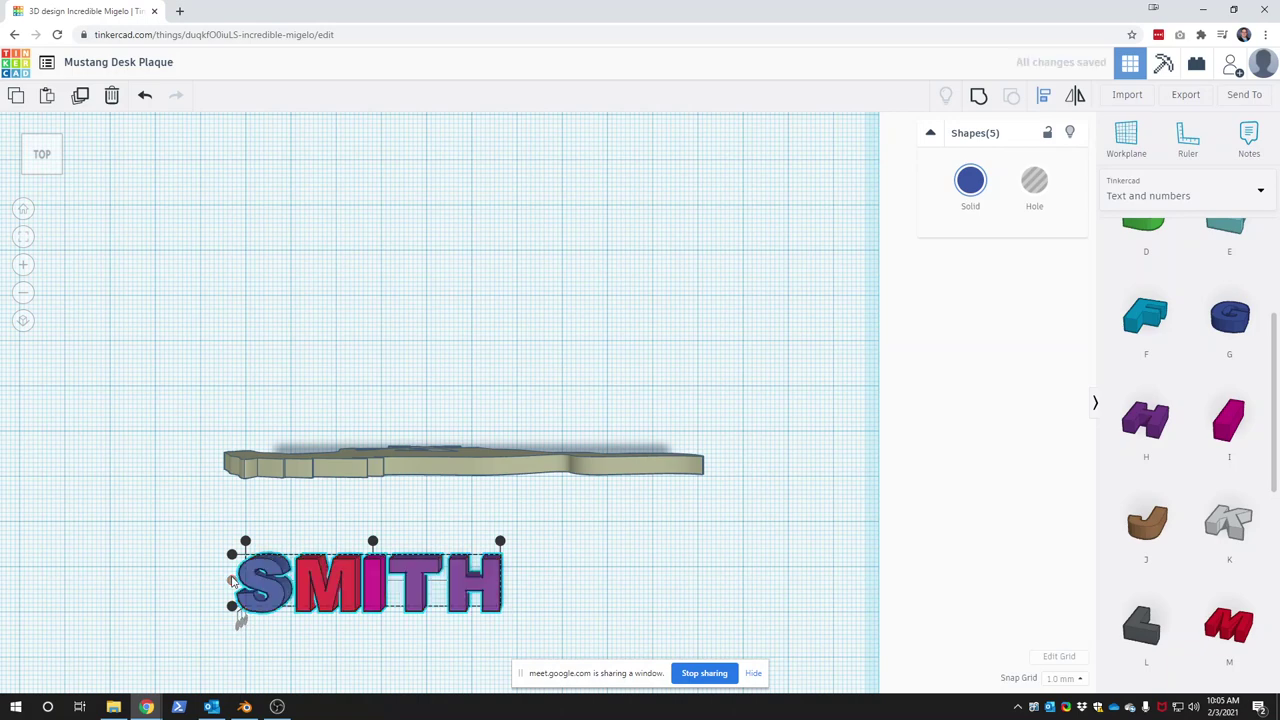
{"action": "left_click", "coordinate": [155, 580]}
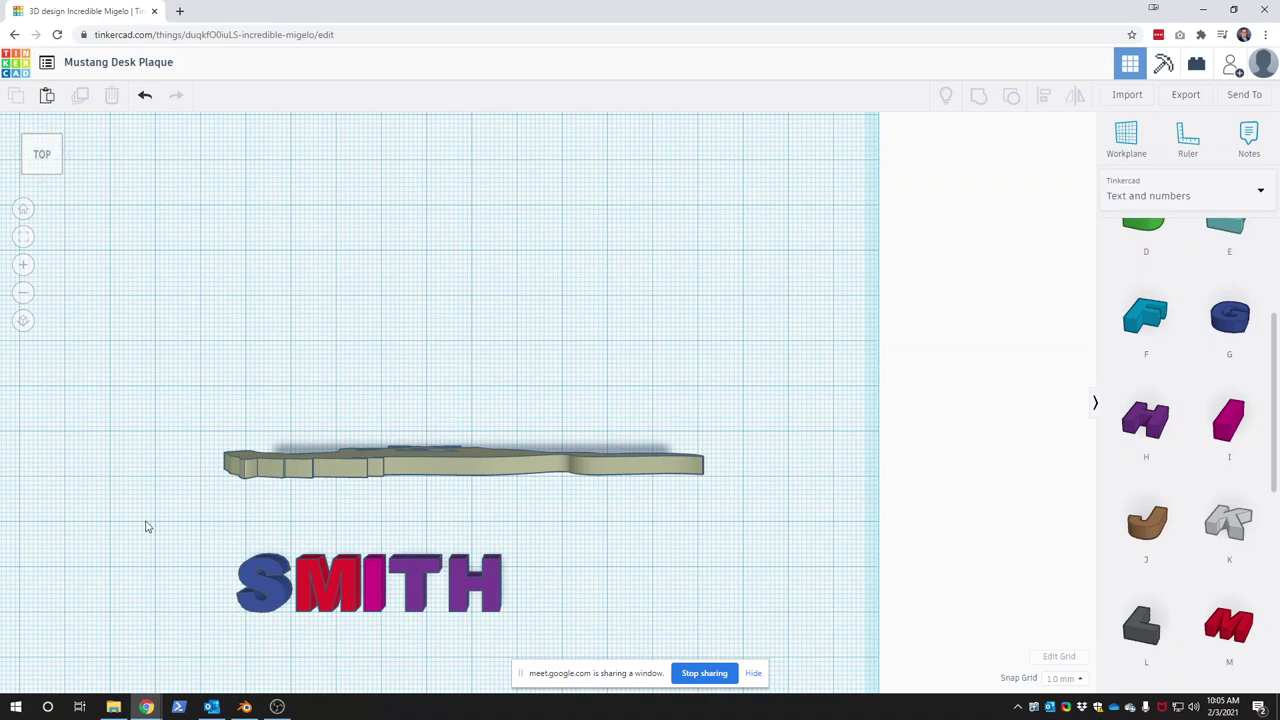
- Nudge the S letter slightly toward the M, undoing an accidental resize
{"action": "left_click", "coordinate": [274, 606]}
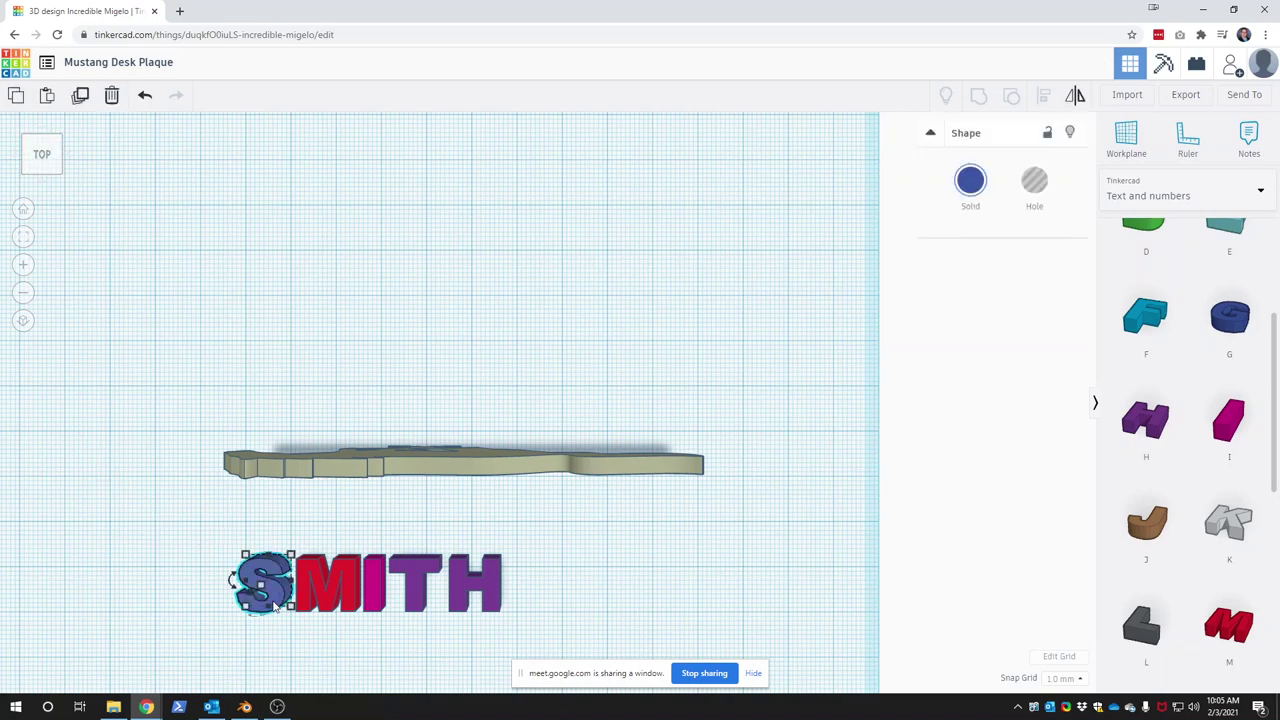
{"action": "left_click_drag", "start_coordinate": [280, 605], "coordinate": [283, 601]}
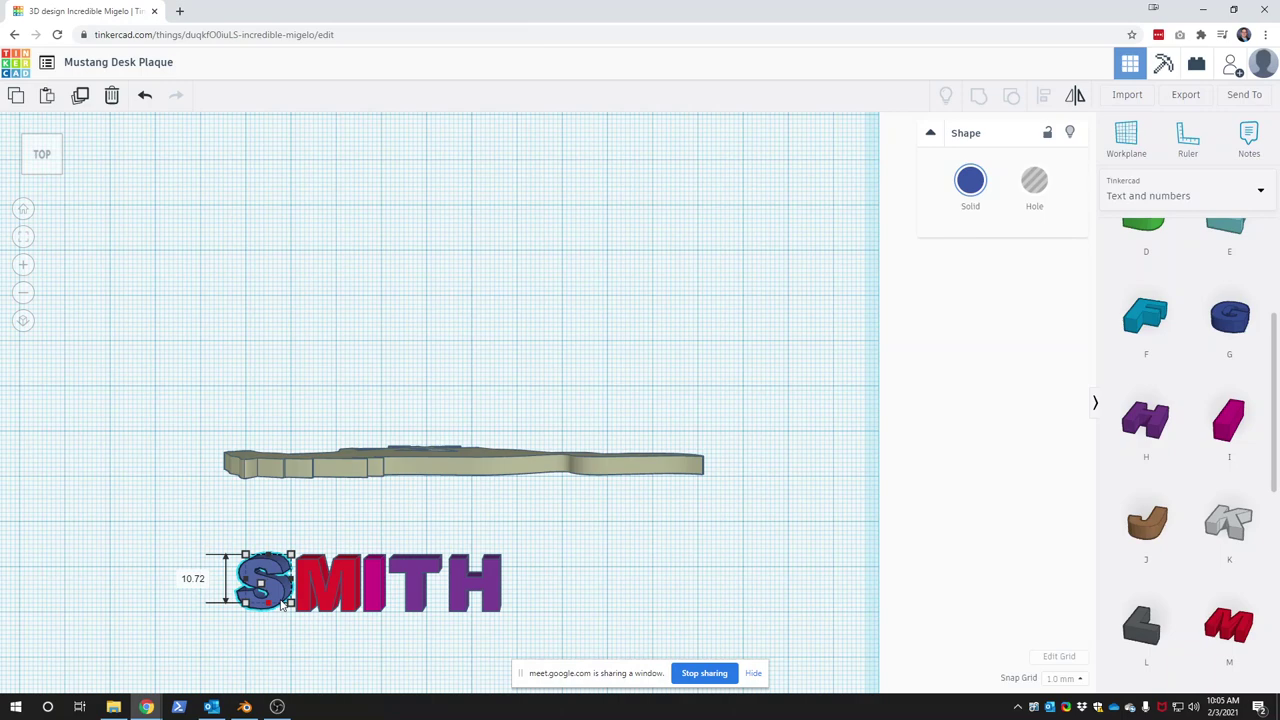
{"action": "left_click", "coordinate": [139, 495]}
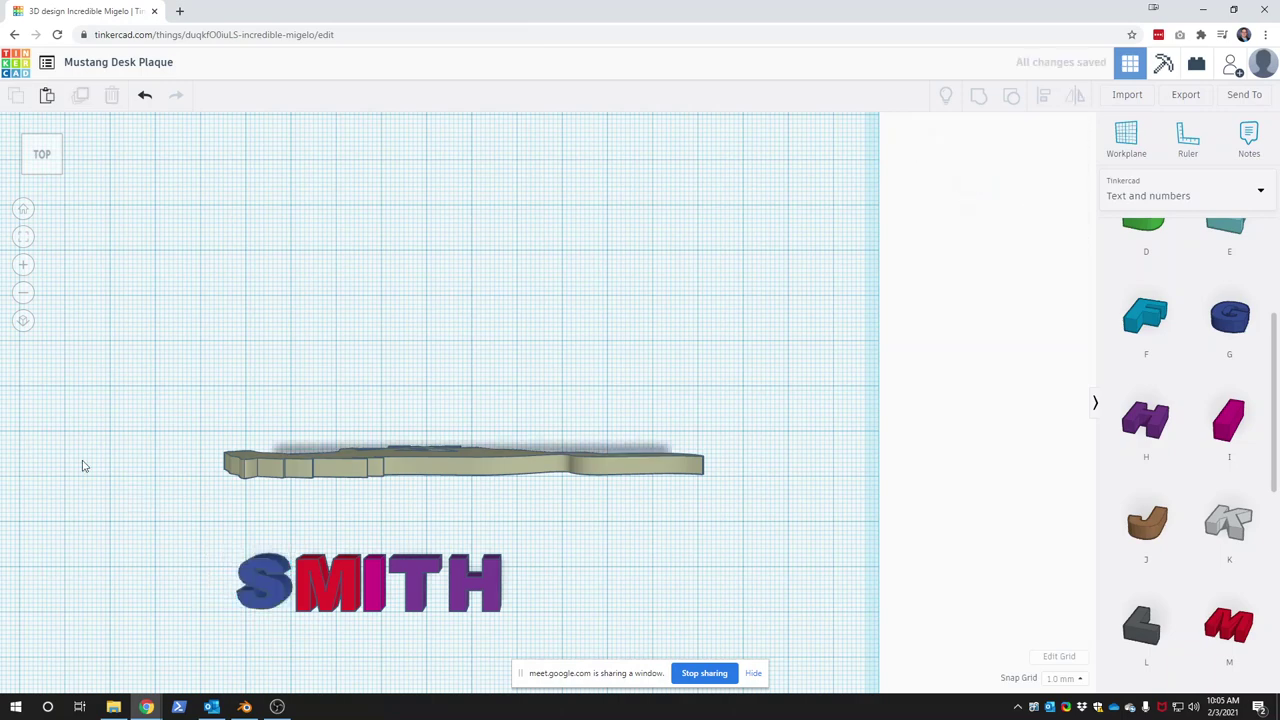
{"action": "left_click", "coordinate": [145, 95]}
{"action": "left_click", "coordinate": [261, 575]}
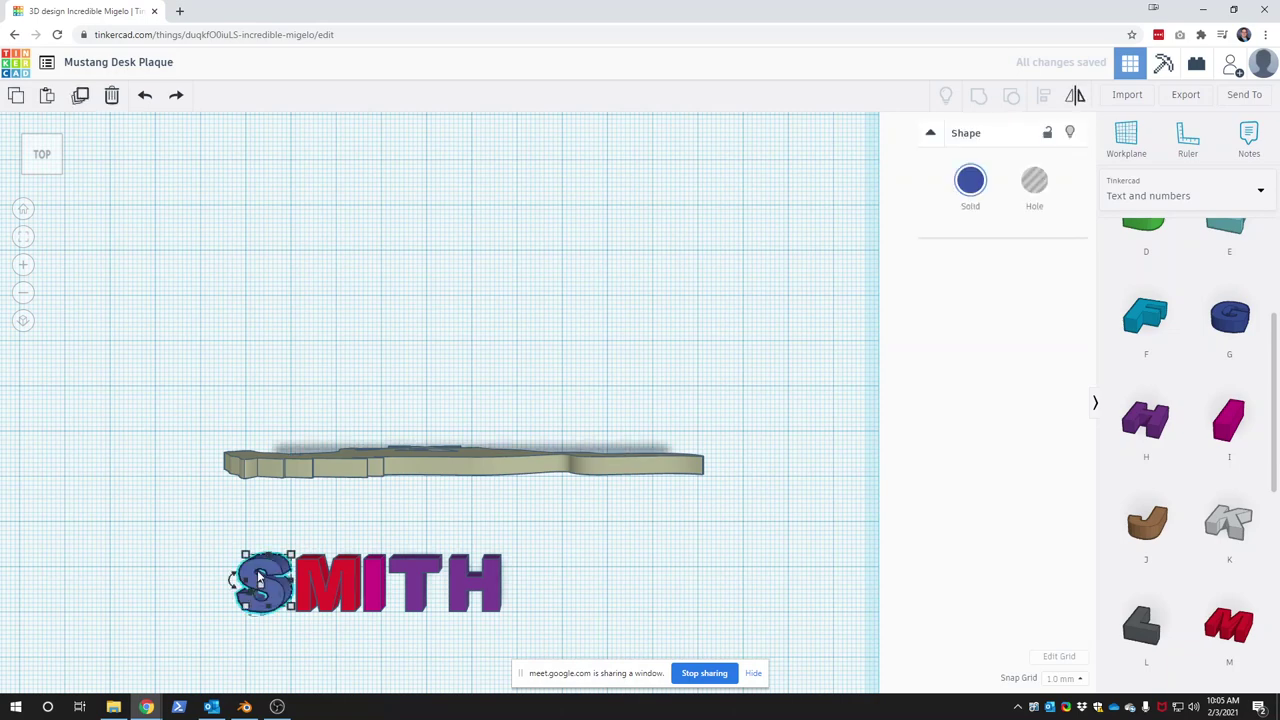
{"action": "left_click_drag", "start_coordinate": [256, 580], "coordinate": [257, 580]}
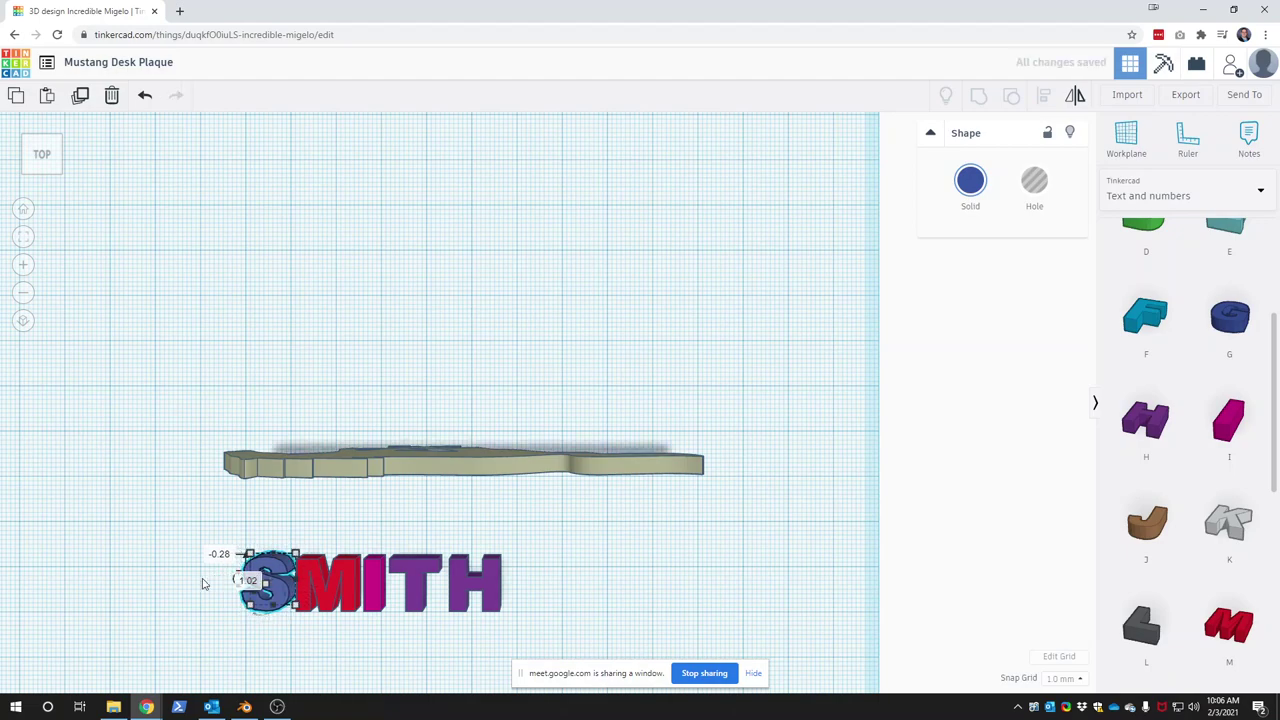
{"action": "middle_click_drag", "start_coordinate": [200, 583], "coordinate": [212, 494]}
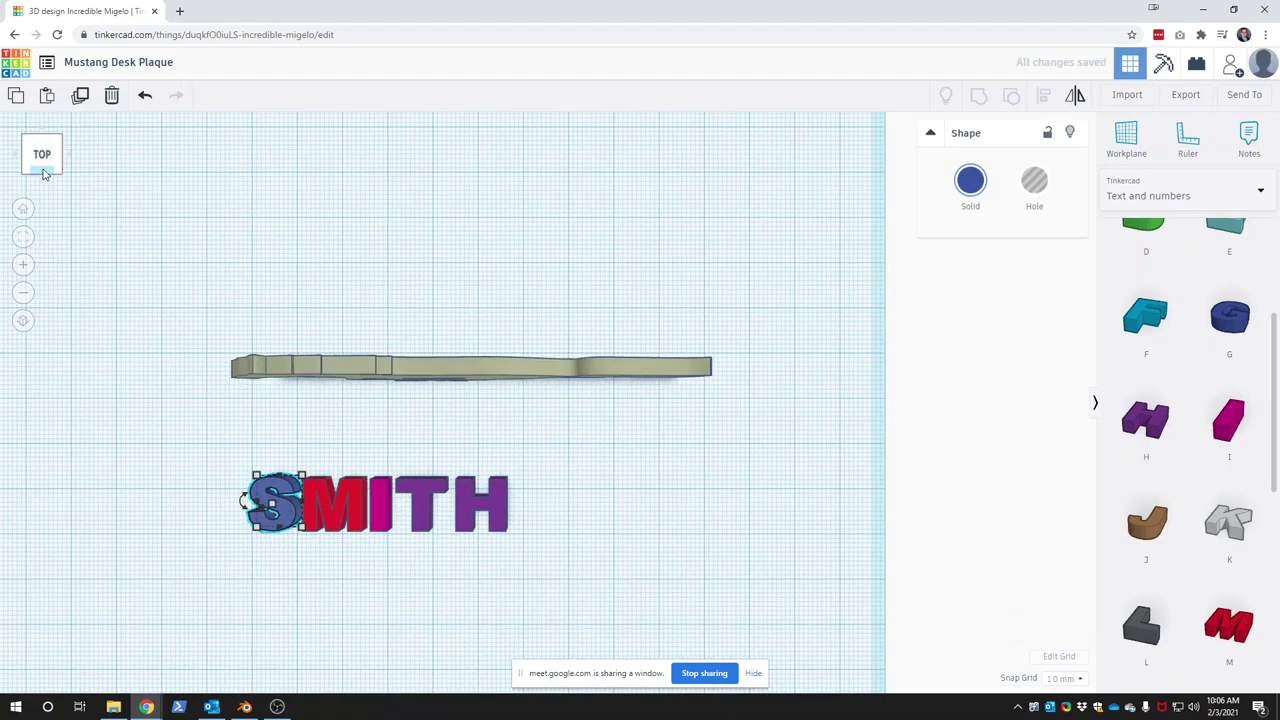
- Slide the T and H letters left to close the gaps in SMITH
{"action": "left_click", "coordinate": [43, 174]}
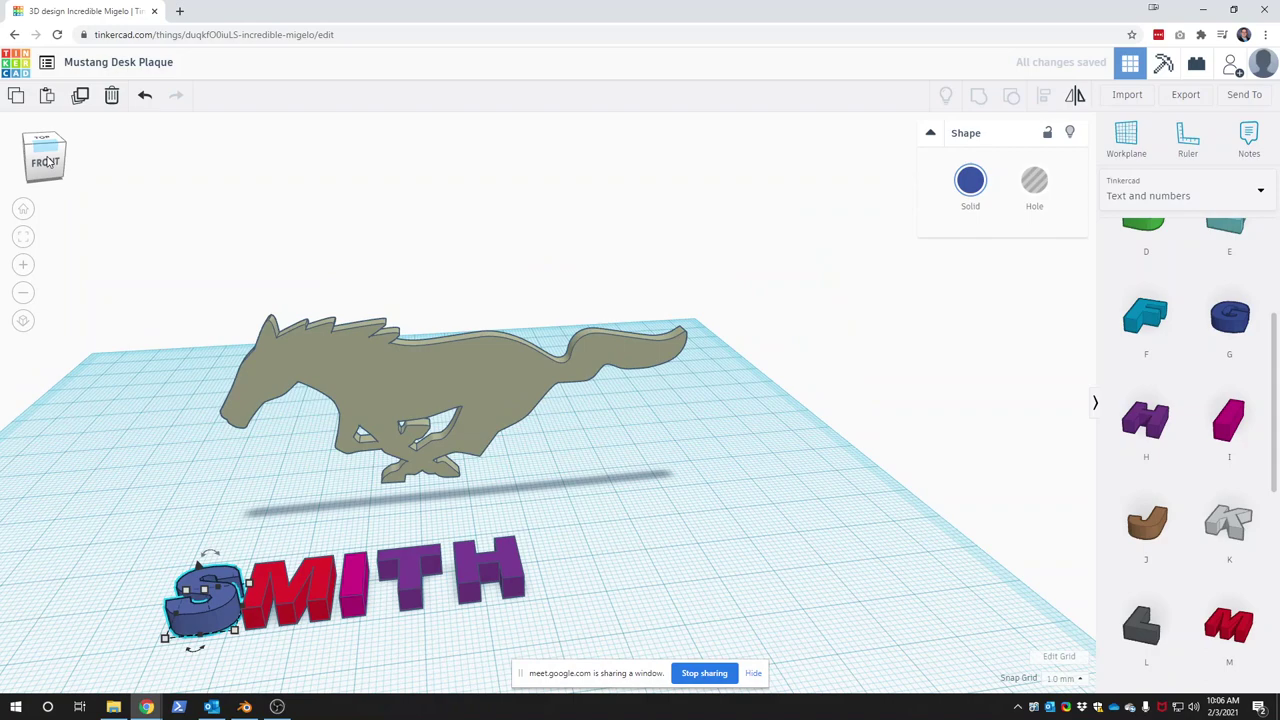
{"action": "left_click_drag", "start_coordinate": [53, 162], "coordinate": [44, 163]}
{"action": "left_click", "coordinate": [115, 509]}
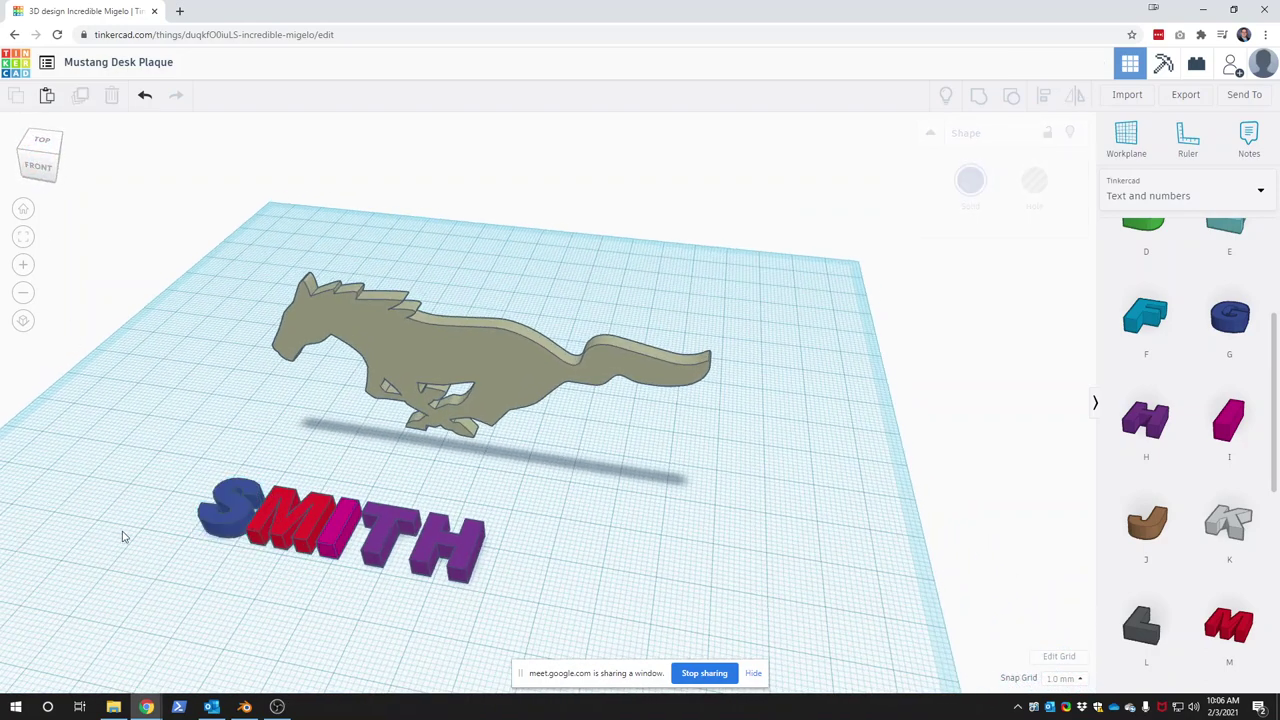
{"action": "right_click_drag", "start_coordinate": [125, 543], "coordinate": [128, 566]}
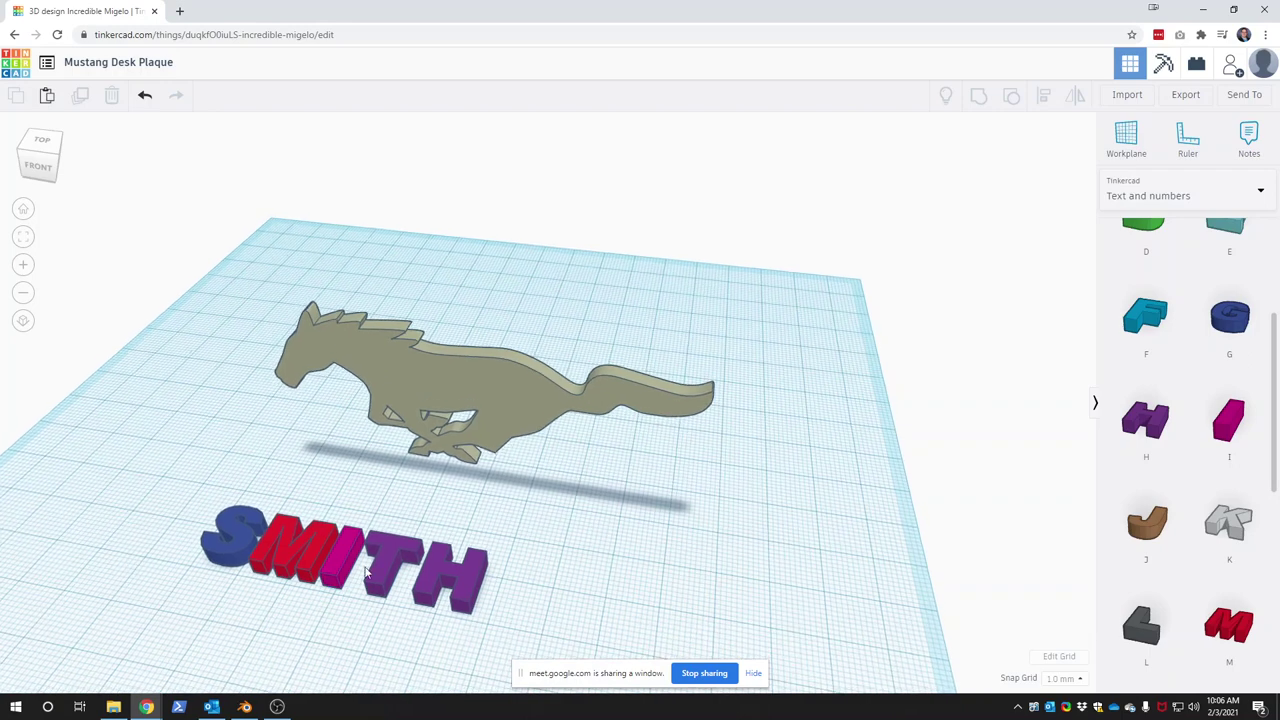
{"action": "left_click", "coordinate": [388, 545]}
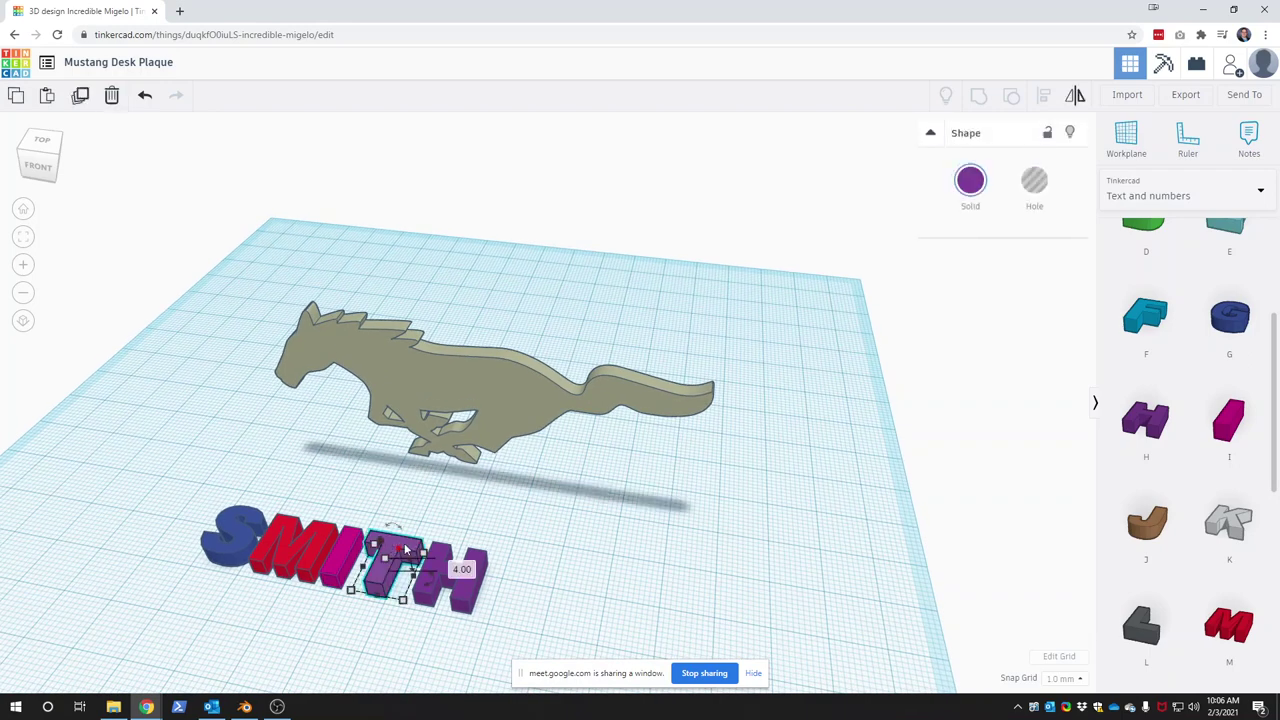
{"action": "left_click_drag", "start_coordinate": [418, 548], "coordinate": [419, 548]}
{"action": "left_click", "coordinate": [481, 572]}
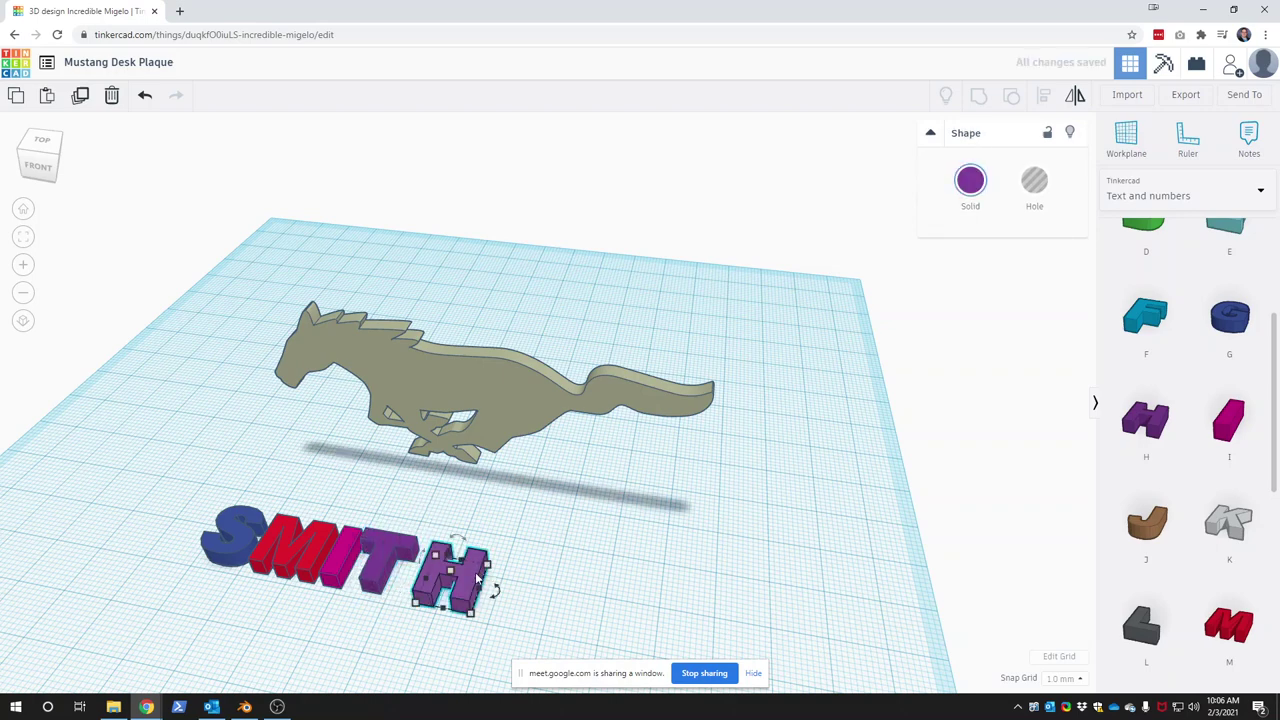
{"action": "left_click_drag", "start_coordinate": [478, 578], "coordinate": [463, 577]}
{"action": "left_click", "coordinate": [323, 641]}
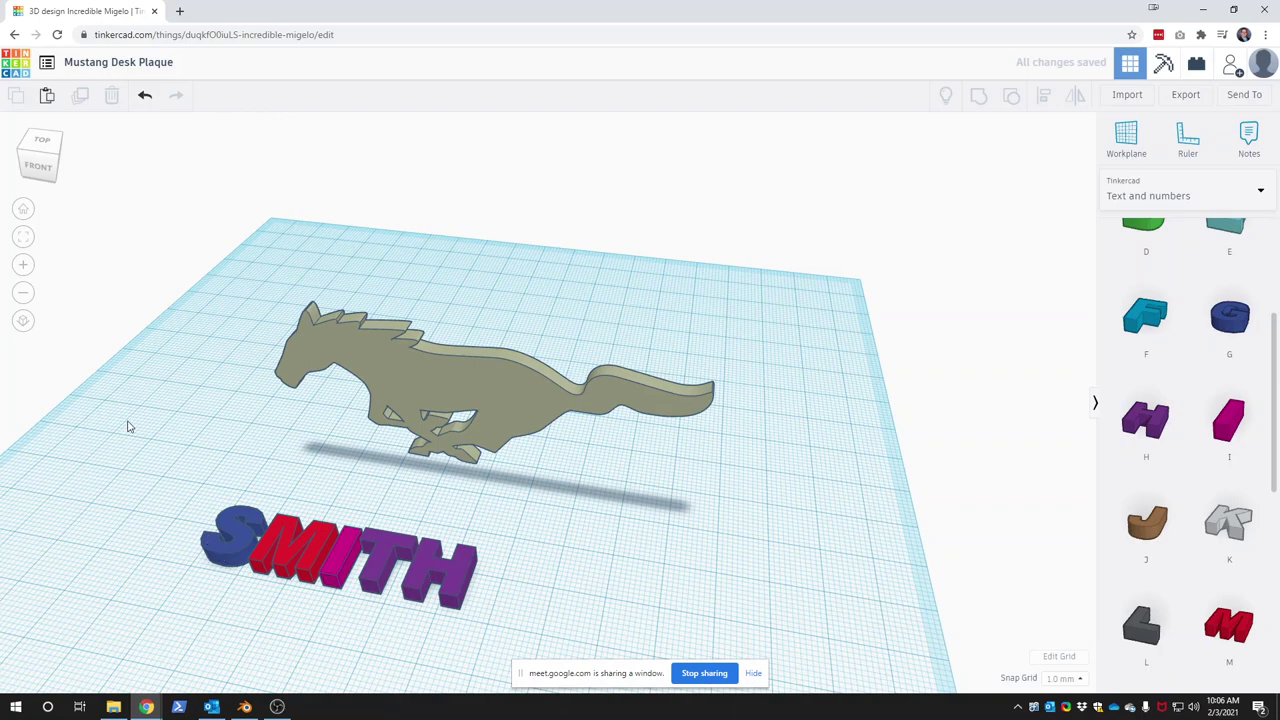
- Marquee-select all five SMITH letters together
{"action": "left_click_drag", "start_coordinate": [128, 427], "coordinate": [526, 690]}
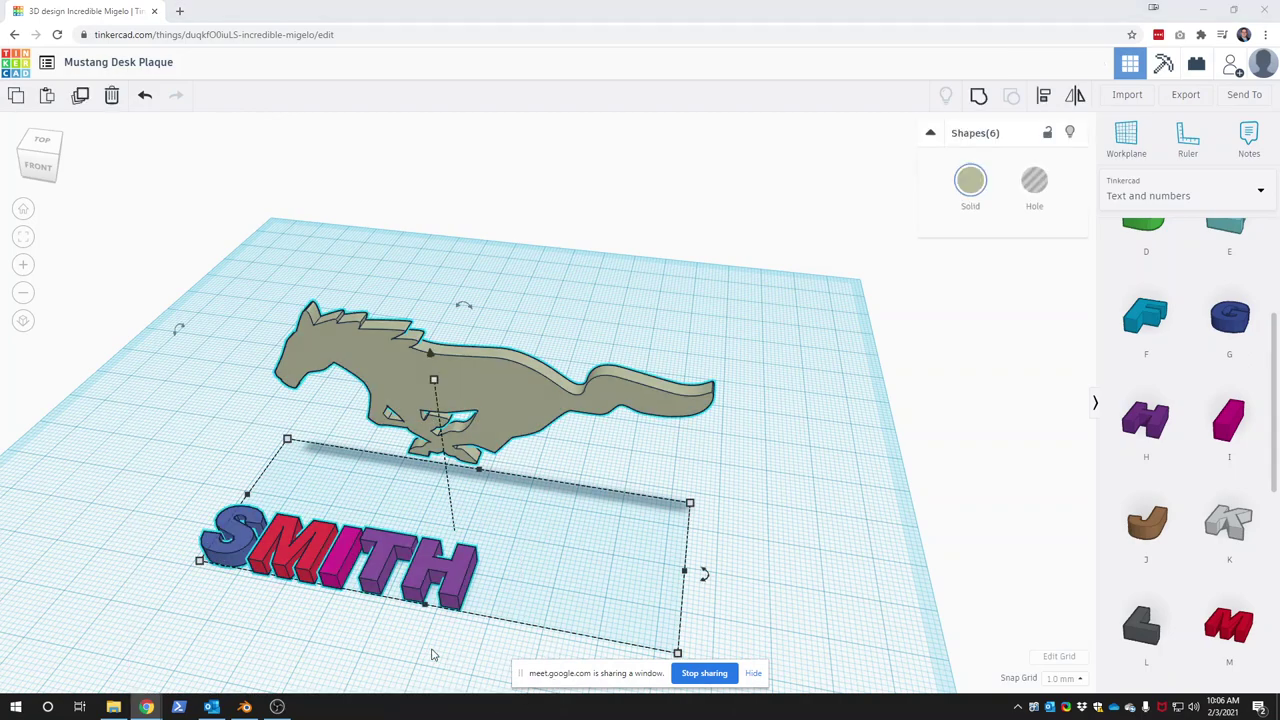
{"action": "left_click", "coordinate": [184, 526]}
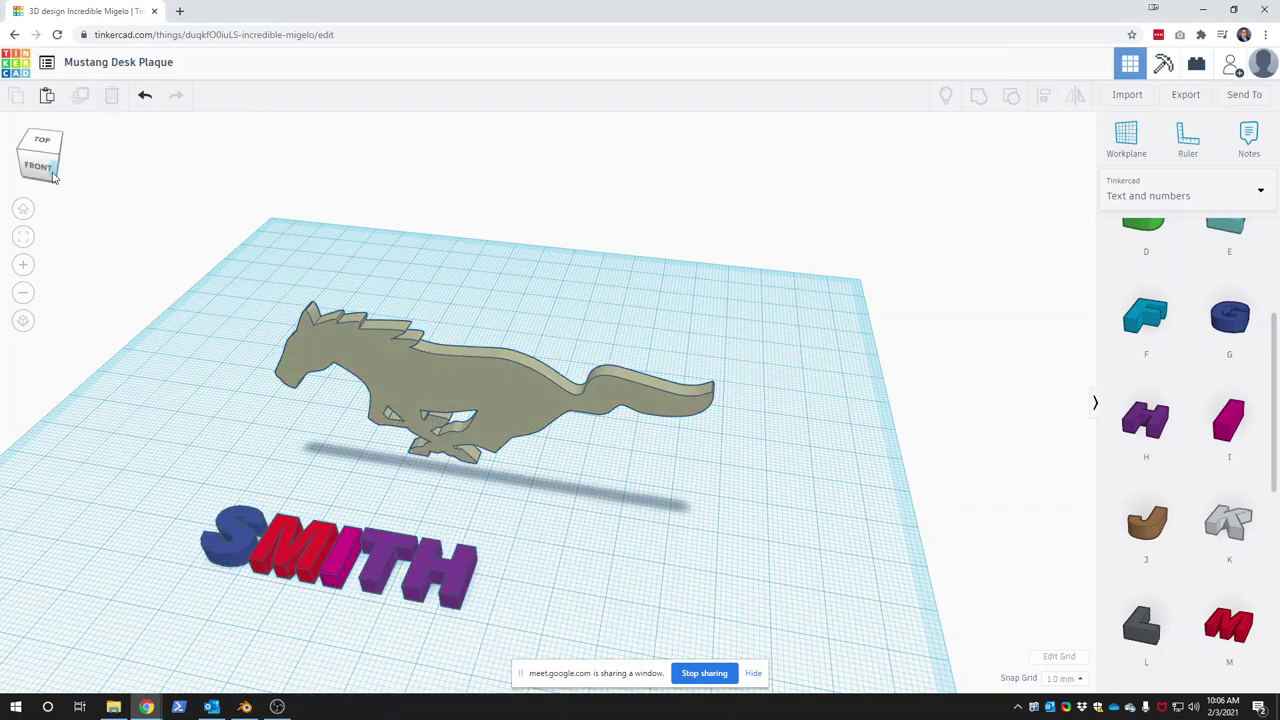
{"action": "left_click_drag", "start_coordinate": [52, 180], "coordinate": [42, 172]}
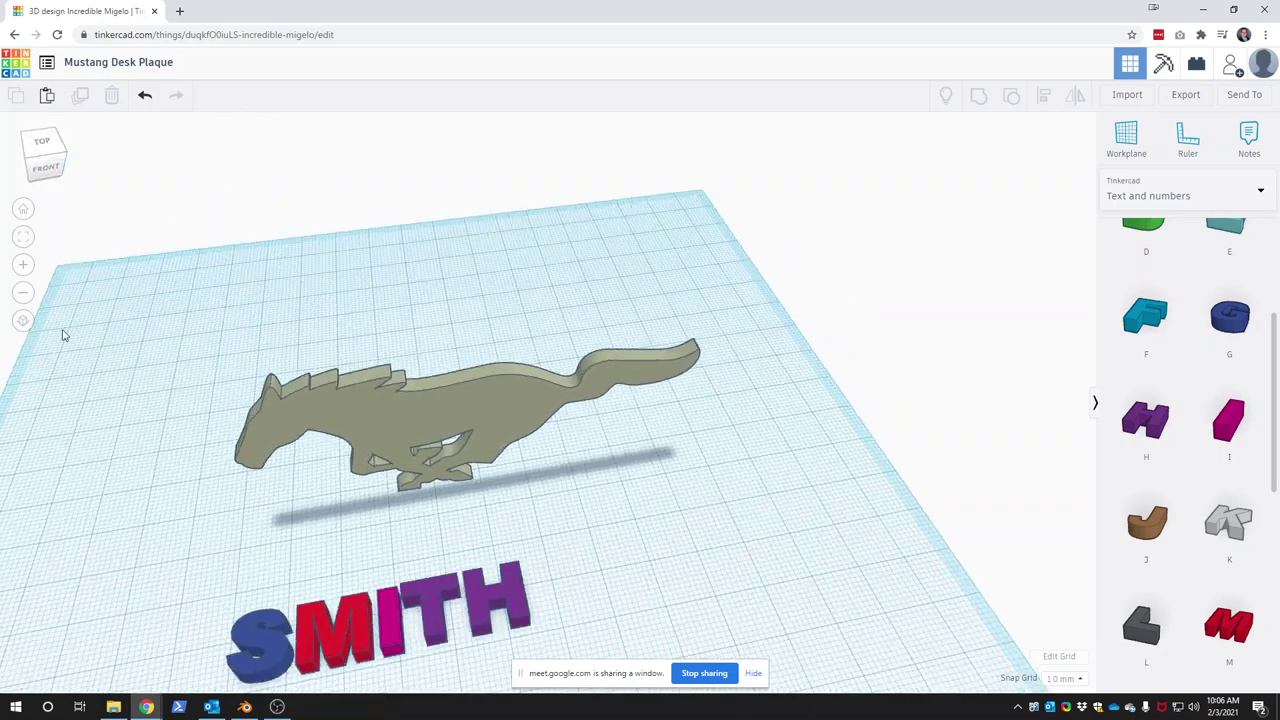
{"action": "left_click_drag", "start_coordinate": [184, 568], "coordinate": [560, 682]}
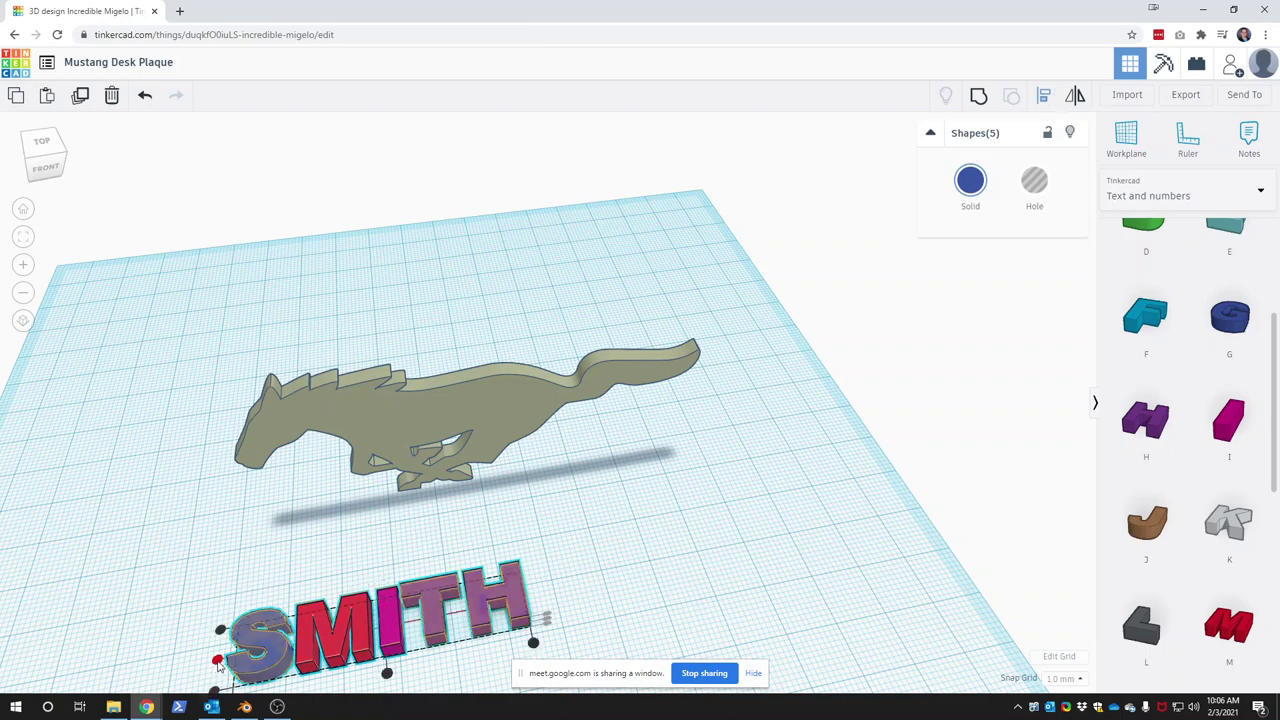
- Group the five SMITH letters into one blue object
{"action": "left_click", "coordinate": [168, 582]}
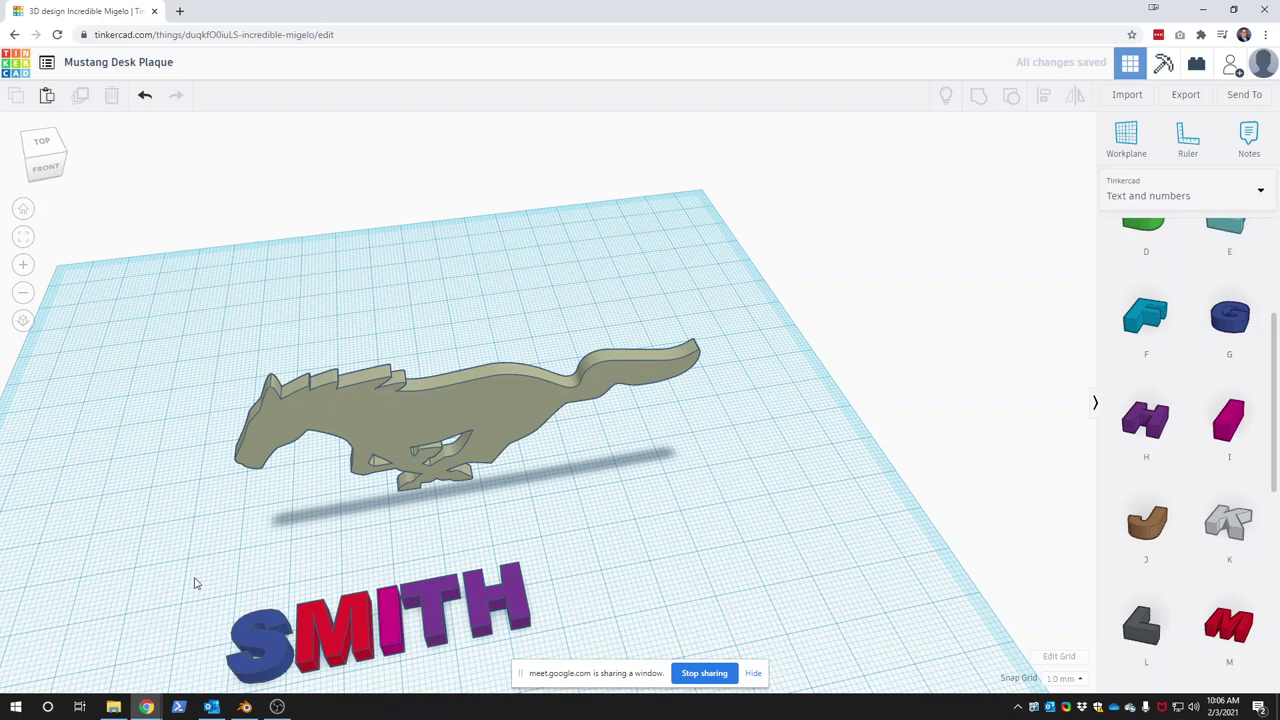
{"action": "left_click_drag", "start_coordinate": [186, 605], "coordinate": [593, 635]}
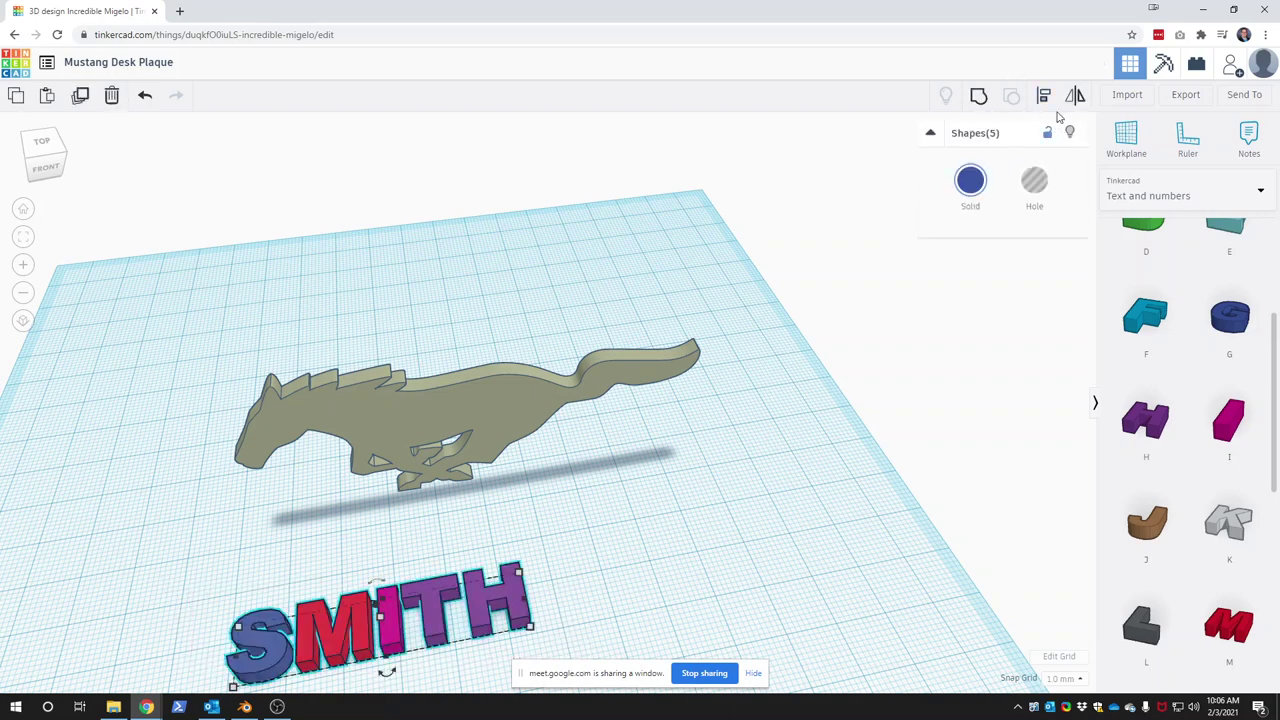
{"action": "left_click", "coordinate": [979, 95]}
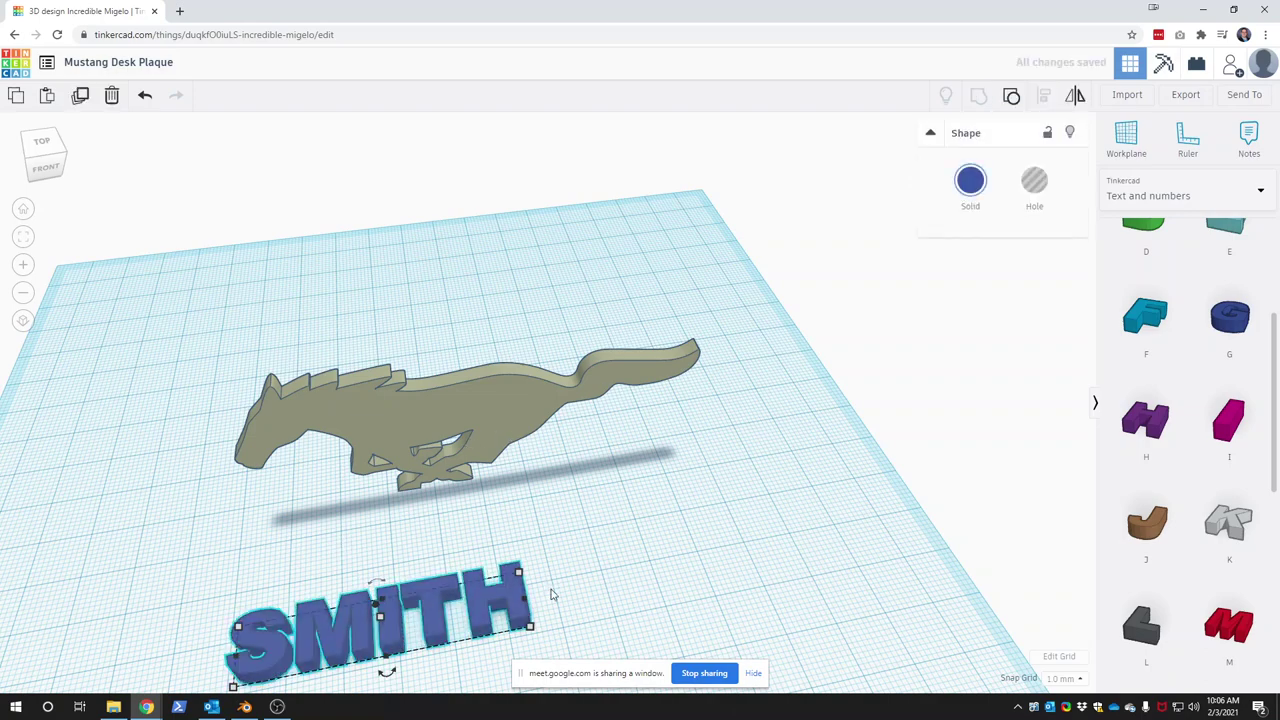
{"action": "scroll", "coordinate": [262, 643], "scroll_direction": "down", "scroll_amount": 3}
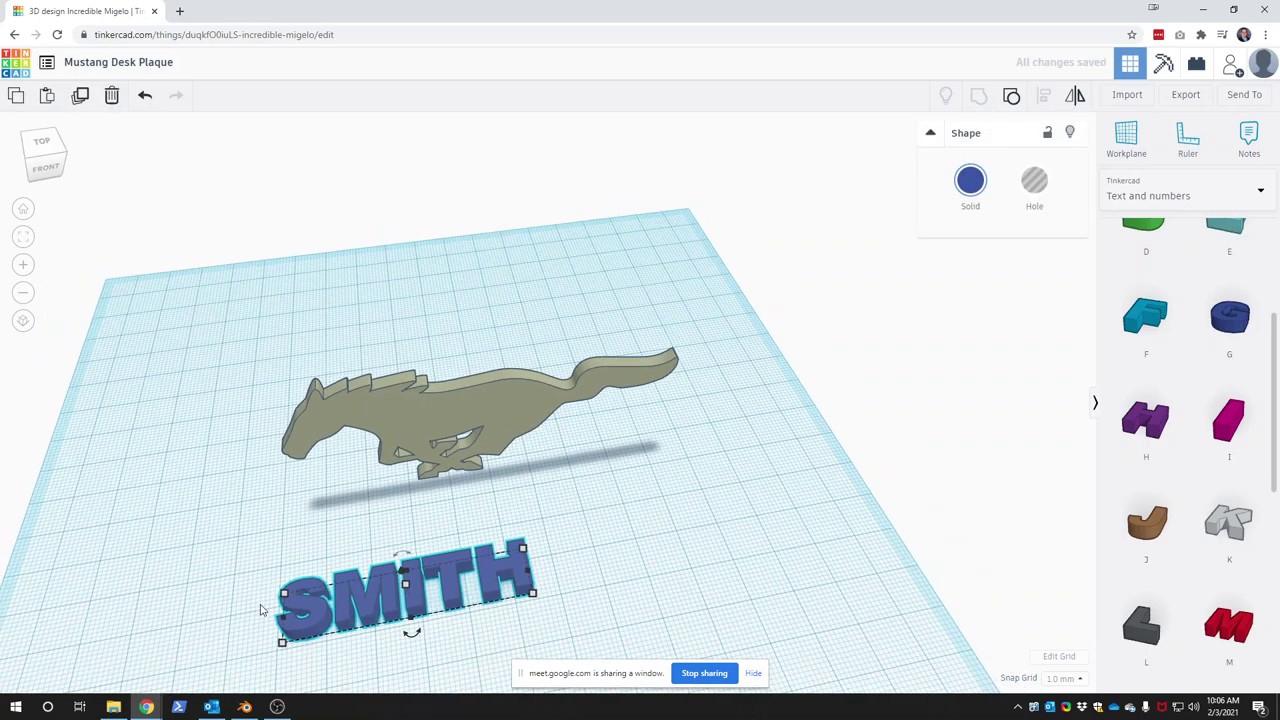
{"action": "scroll", "coordinate": [280, 640], "scroll_direction": "up", "scroll_amount": 2}
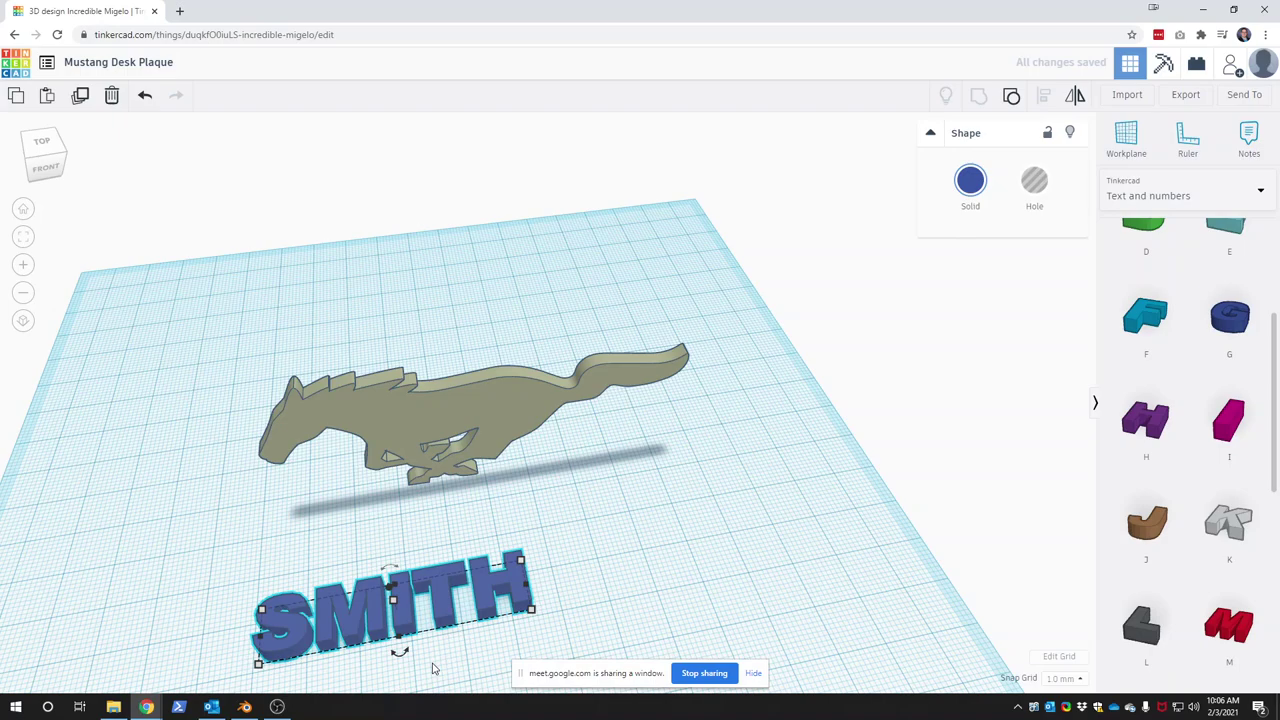
{"action": "middle_click_drag", "start_coordinate": [434, 638], "coordinate": [444, 604]}
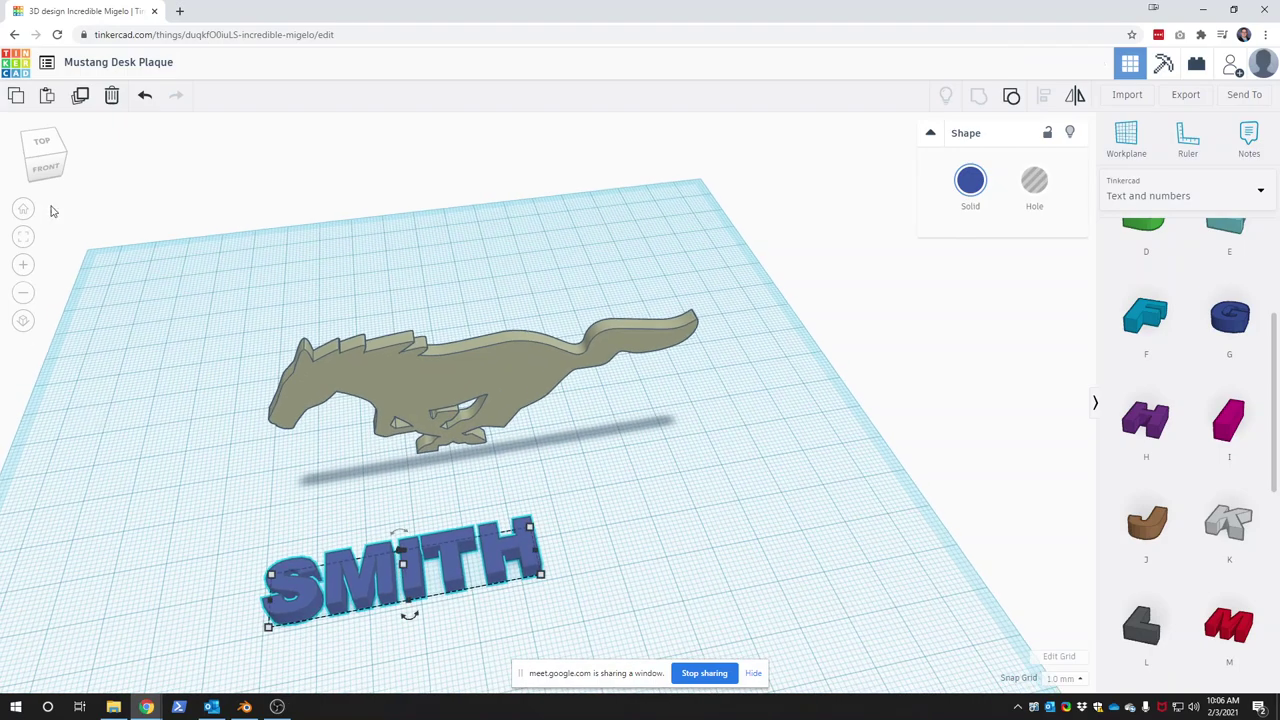
- Rotate the SMITH group 90° so it stands upright
{"action": "left_click", "coordinate": [64, 174]}
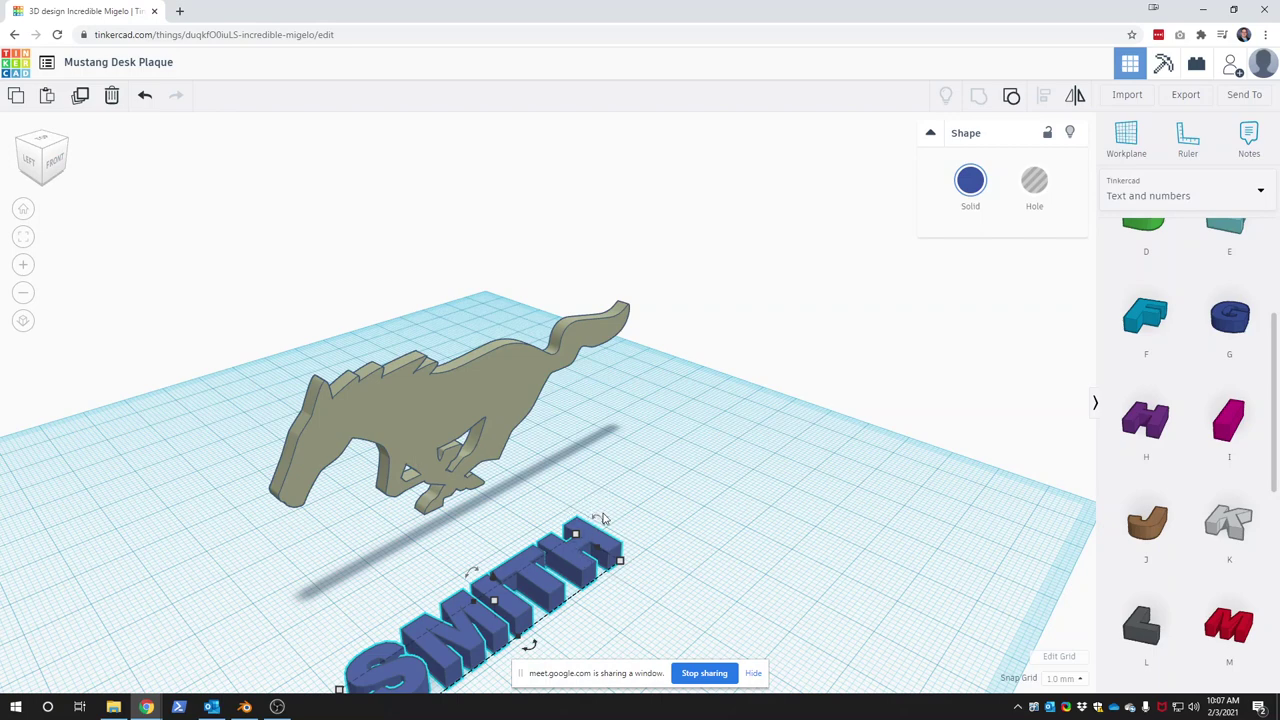
{"action": "left_click_drag", "start_coordinate": [598, 517], "coordinate": [600, 521]}
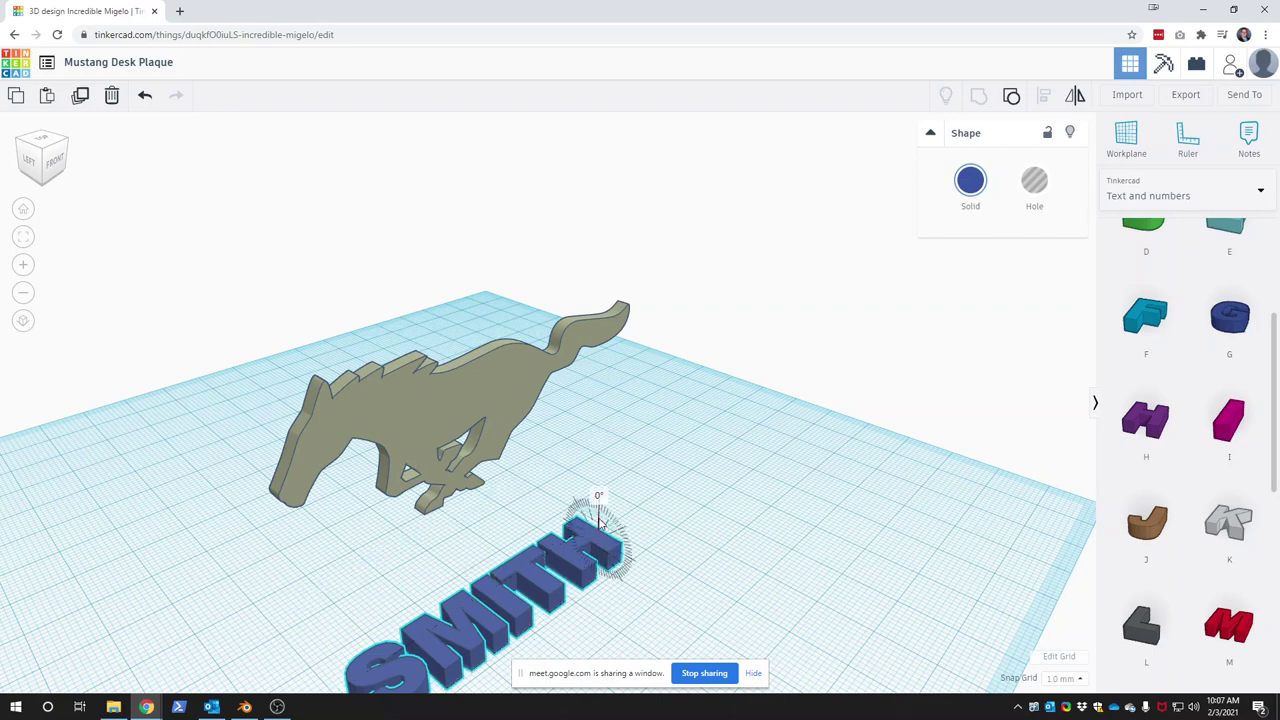
{"action": "left_click", "coordinate": [601, 498]}
{"action": "type", "text": "90"}
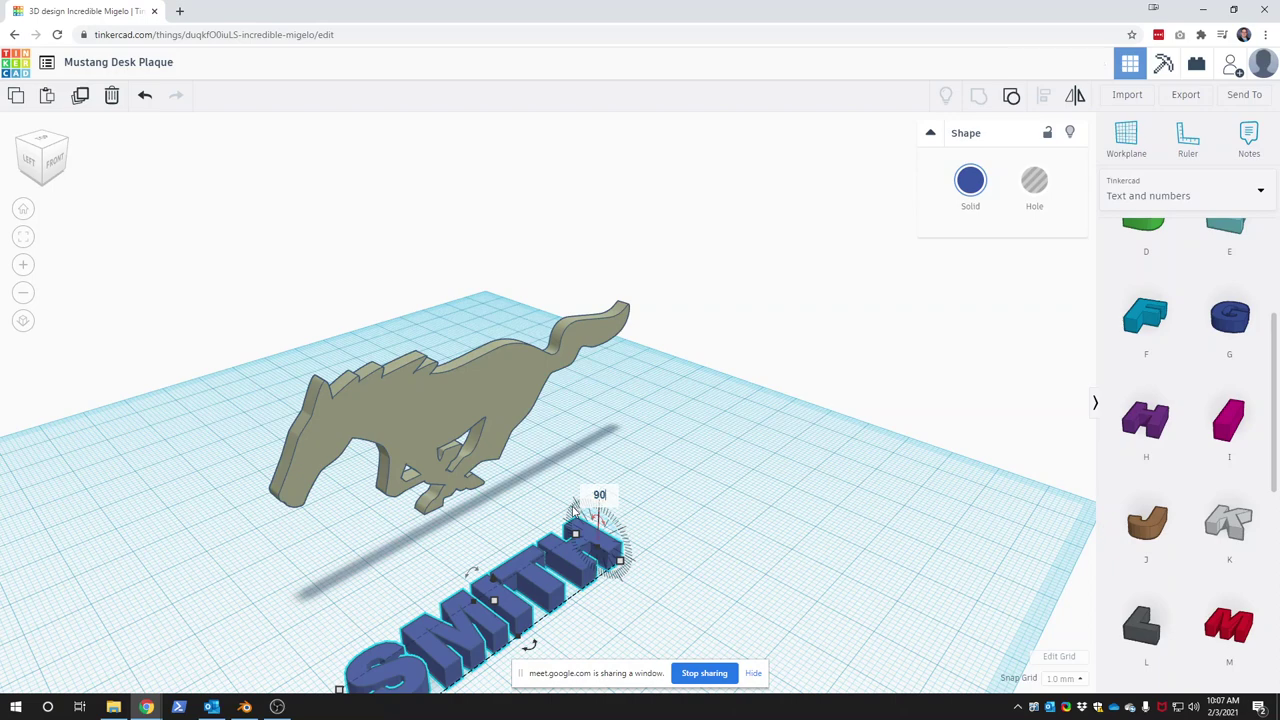
{"action": "key", "text": "Return"}
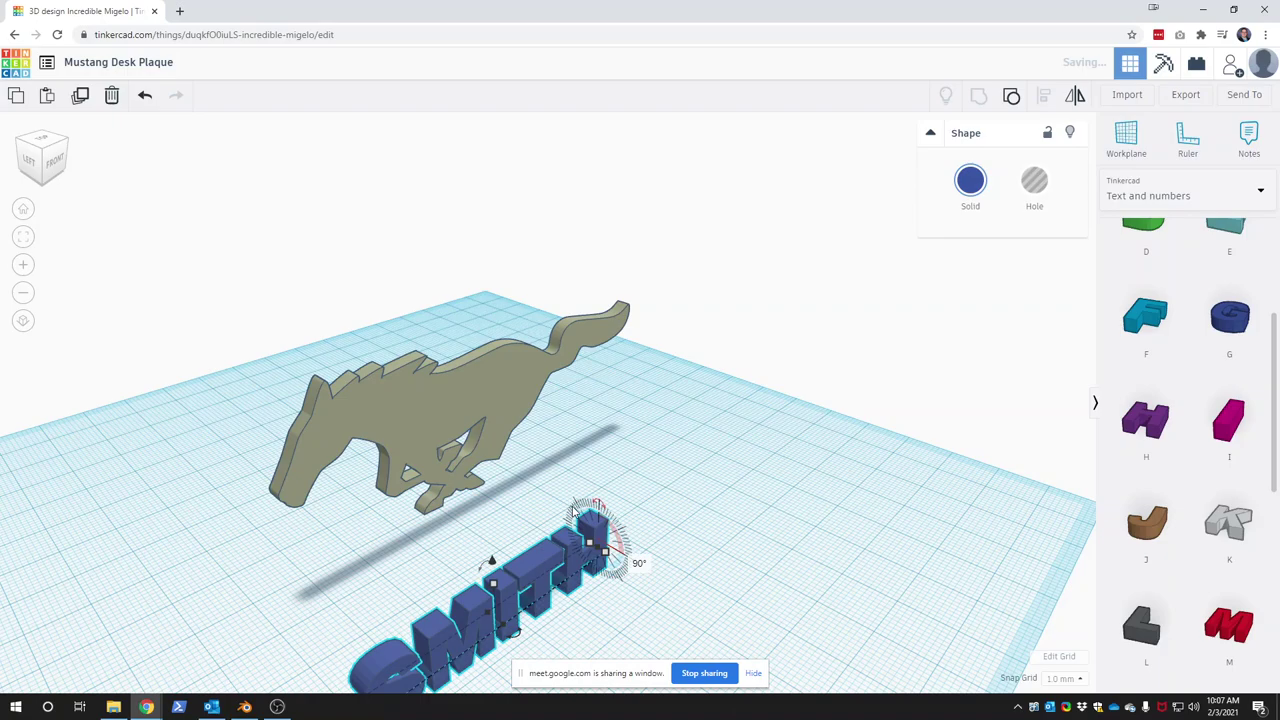
{"action": "middle_click_drag", "start_coordinate": [608, 485], "coordinate": [449, 457]}
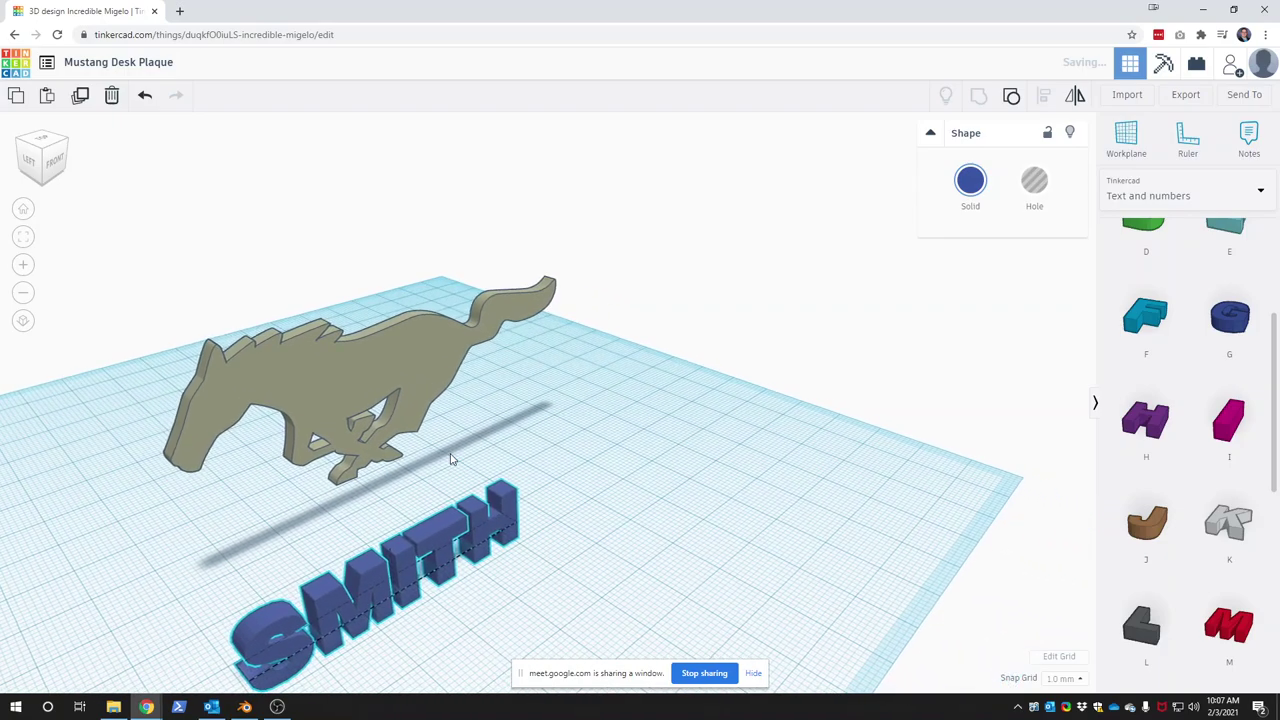
- Lift SMITH to 21 mm, set its depth to 6.24, and slide it over the mustang
{"action": "left_click", "coordinate": [42, 186]}
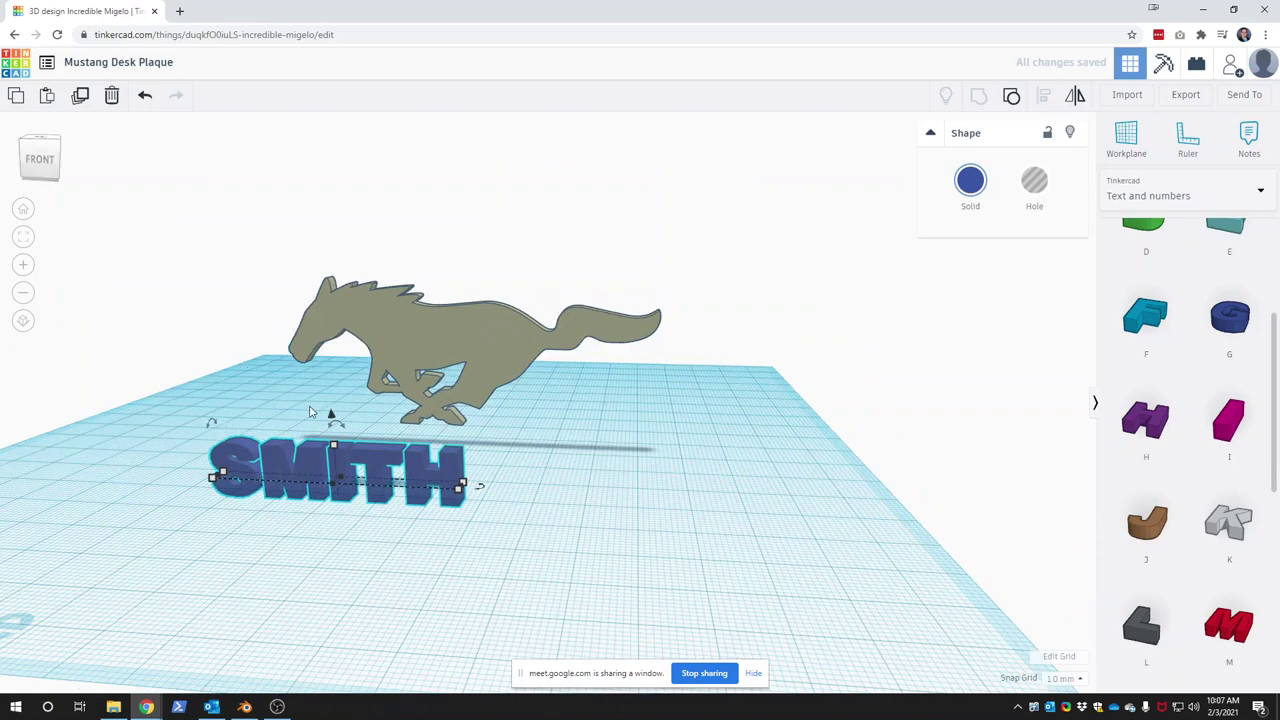
{"action": "left_click_drag", "start_coordinate": [332, 418], "coordinate": [385, 352]}
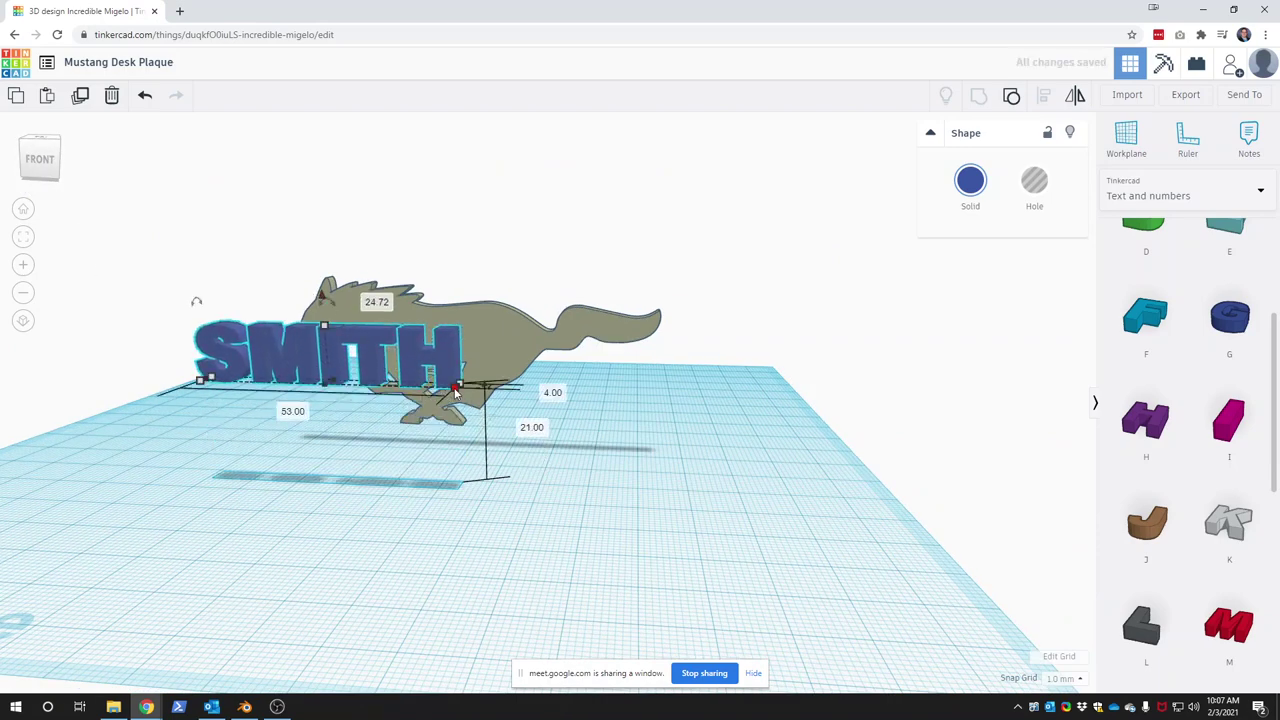
{"action": "left_click_drag", "start_coordinate": [455, 392], "coordinate": [450, 395]}
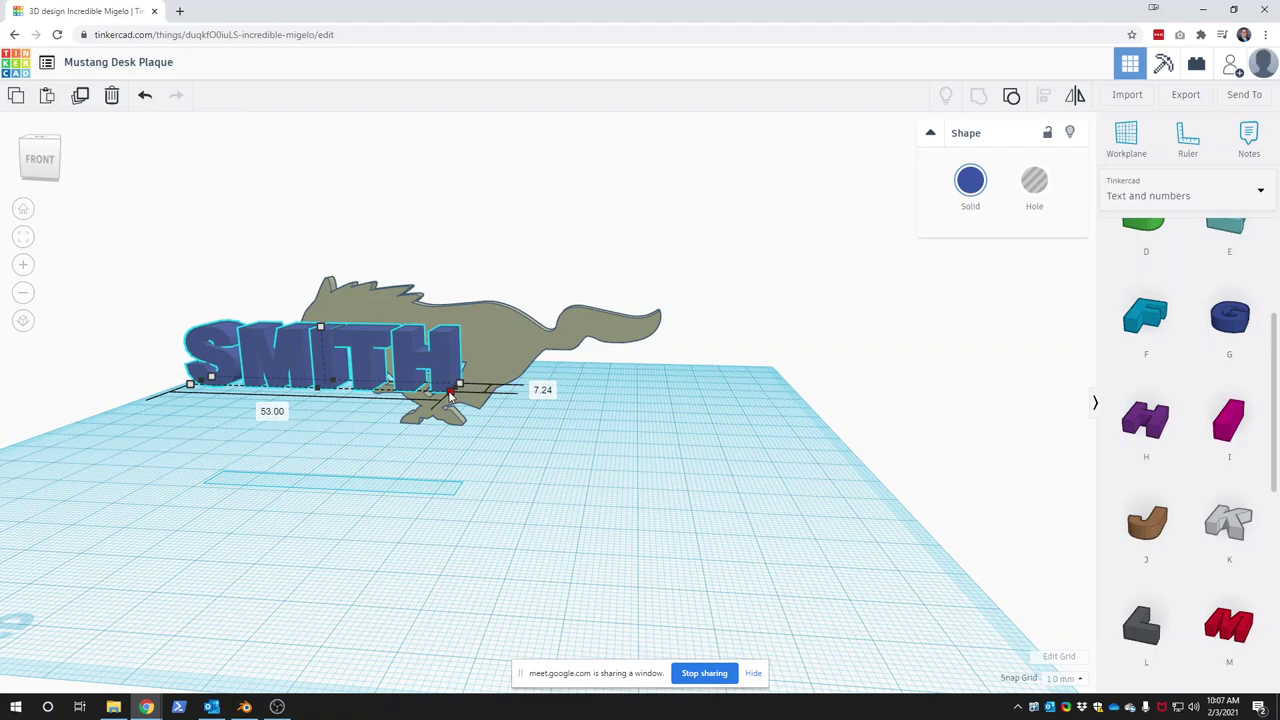
{"action": "left_click_drag", "start_coordinate": [450, 395], "coordinate": [453, 395]}
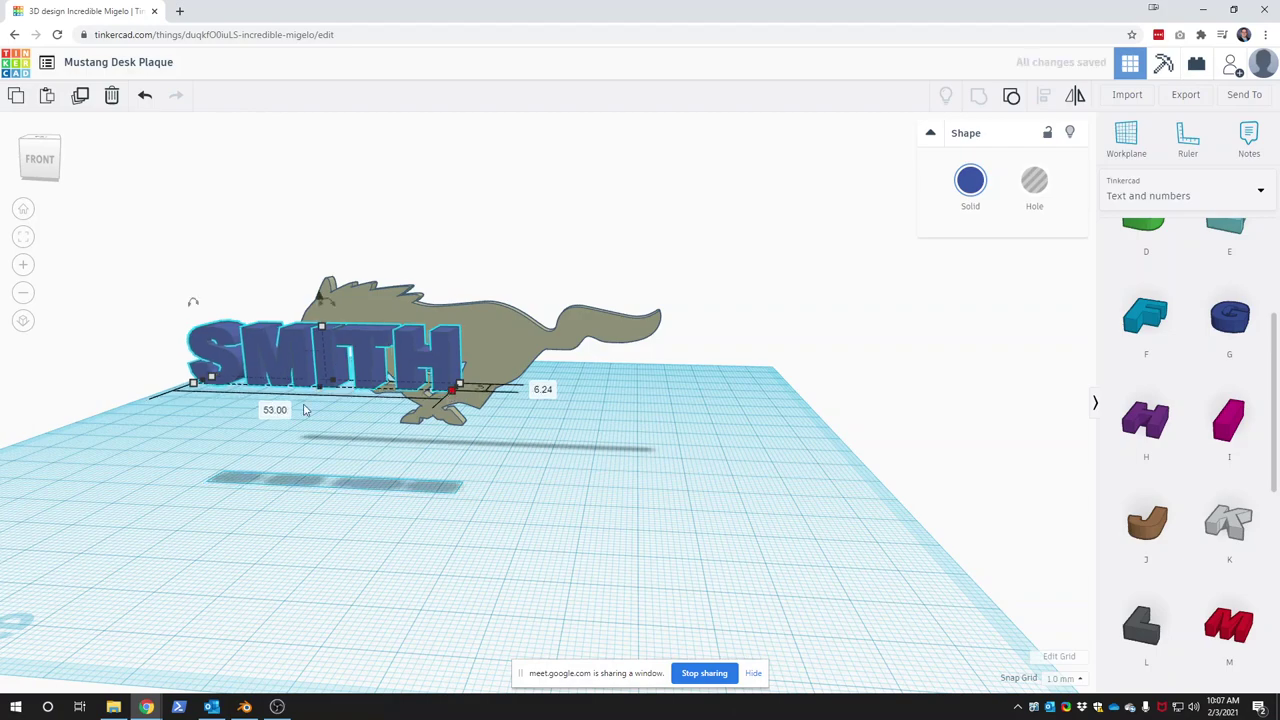
{"action": "mouse_move", "coordinate": [205, 428]}
{"action": "right_mouse_down"}
{"action": "mouse_move", "coordinate": [163, 437]}
{"action": "mouse_move", "coordinate": [203, 491]}
{"action": "mouse_move", "coordinate": [190, 478]}
{"action": "right_mouse_up"}
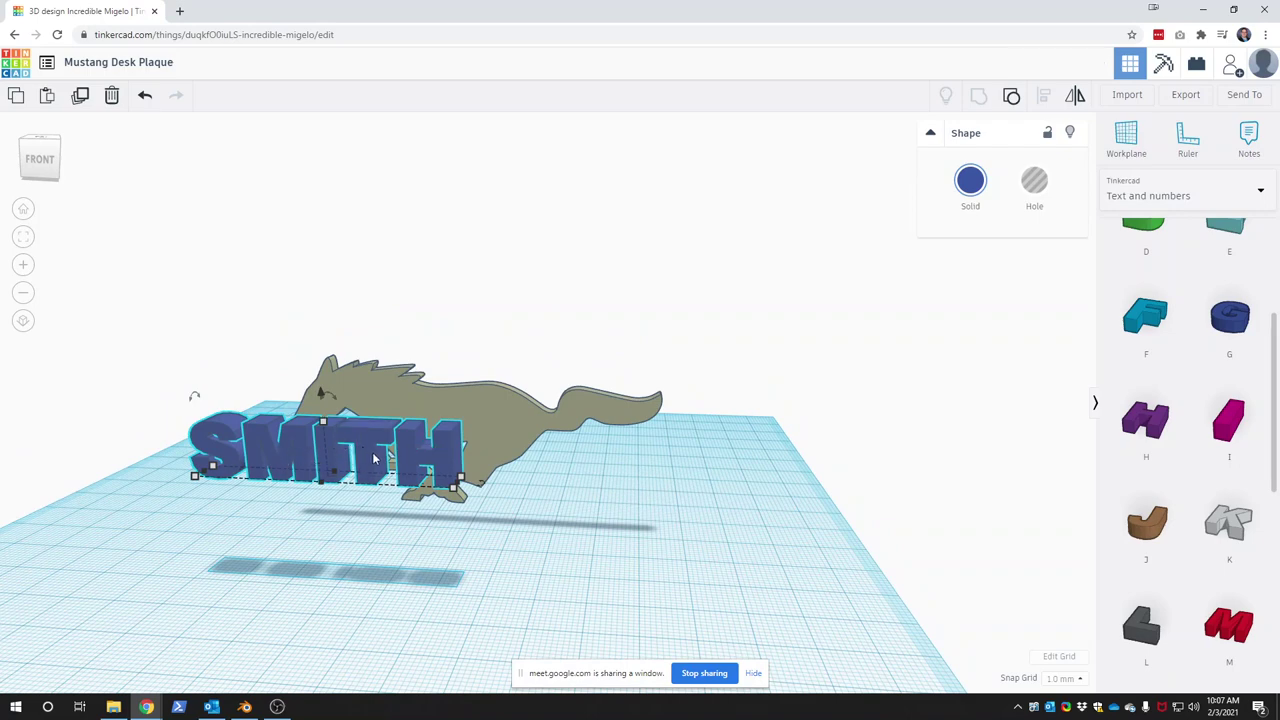
{"action": "left_click_drag", "start_coordinate": [374, 458], "coordinate": [472, 421]}
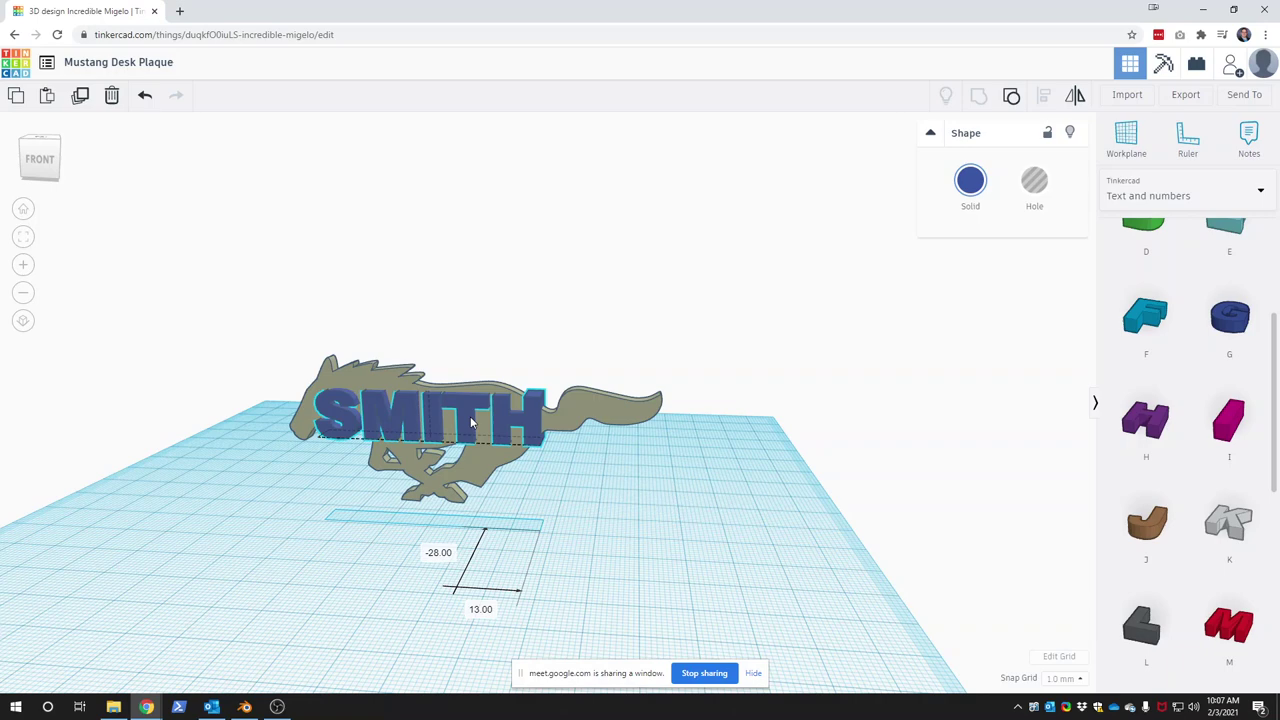
- Drop SMITH on the horse and scale it down to about 38 mm wide
{"action": "left_click_drag", "start_coordinate": [471, 422], "coordinate": [471, 422]}
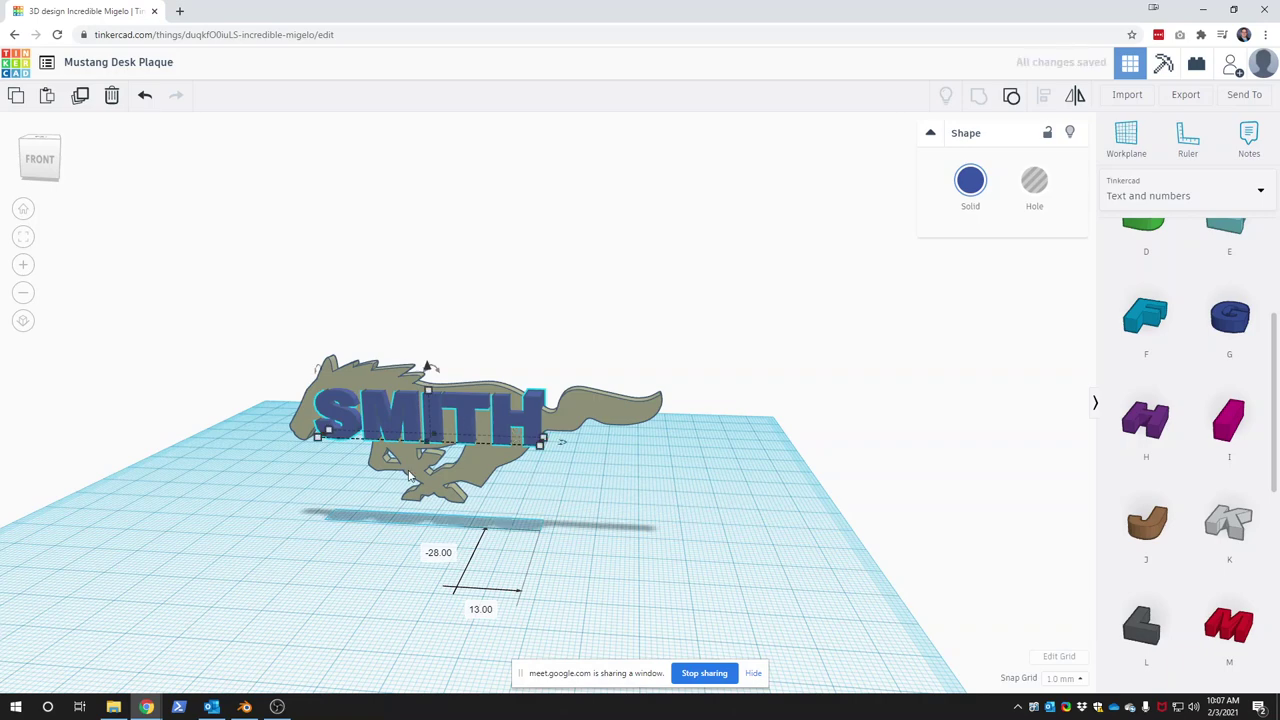
{"action": "mouse_move", "coordinate": [317, 439]}
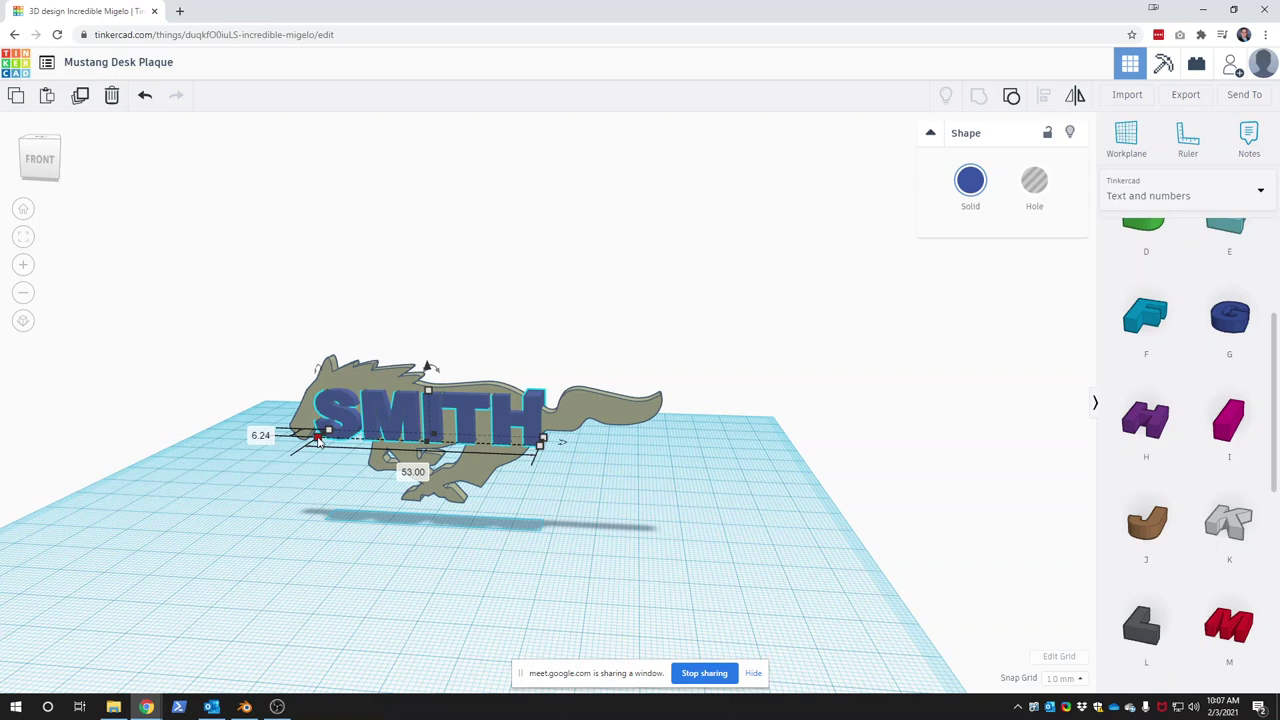
{"action": "mouse_move", "coordinate": [318, 441]}
{"action": "left_mouse_down"}
{"action": "mouse_move", "coordinate": [470, 440]}
{"action": "mouse_move", "coordinate": [416, 445]}
{"action": "left_mouse_up"}
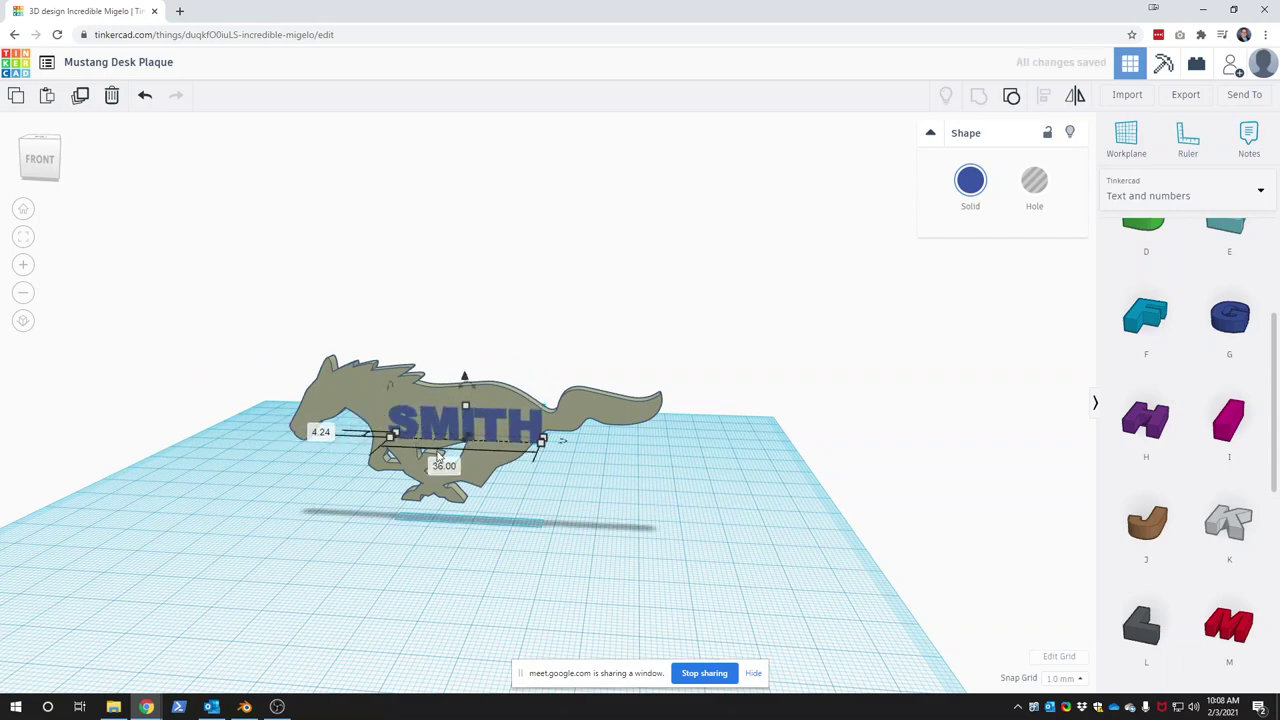
{"action": "mouse_move", "coordinate": [403, 519]}
{"action": "middle_mouse_down"}
{"action": "mouse_move", "coordinate": [366, 517]}
{"action": "mouse_move", "coordinate": [354, 574]}
{"action": "middle_mouse_up"}
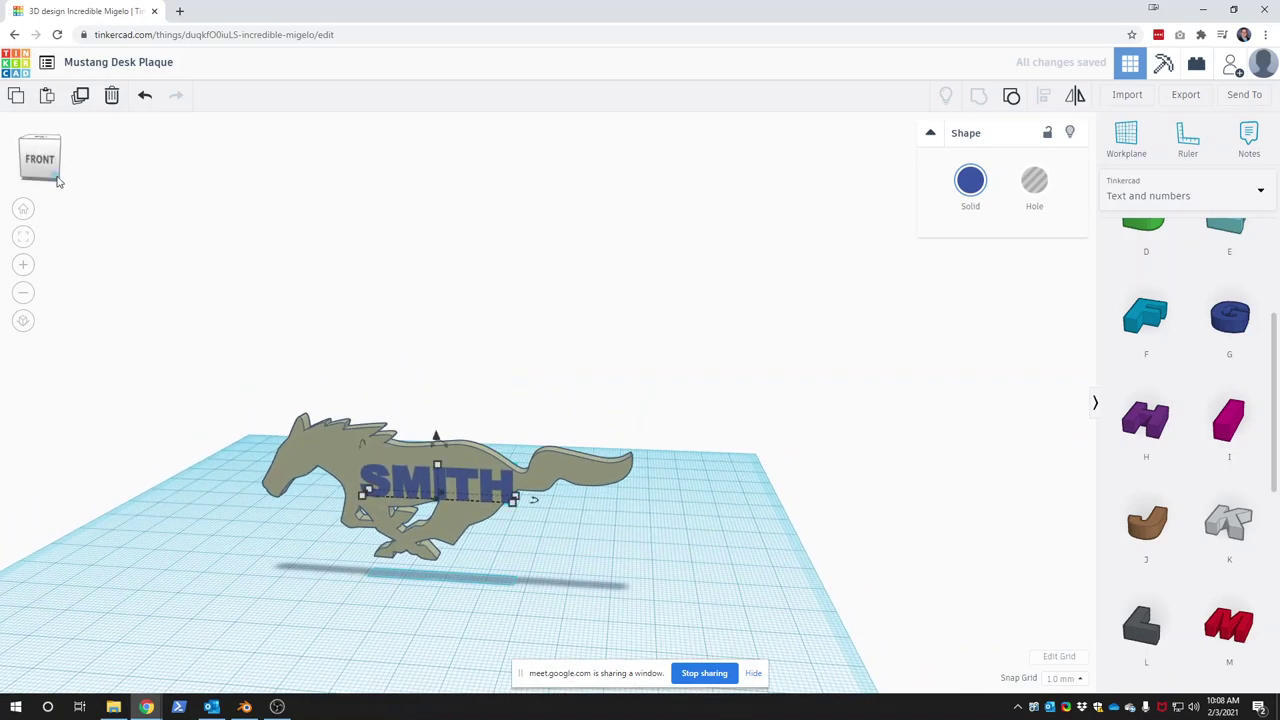
- Nudge SMITH into place on the mustang's body and lift it slightly off the workplane
{"action": "mouse_move", "coordinate": [60, 180]}
{"action": "left_mouse_down"}
{"action": "mouse_move", "coordinate": [9, 182]}
{"action": "mouse_move", "coordinate": [66, 180]}
{"action": "mouse_move", "coordinate": [60, 195]}
{"action": "left_mouse_up"}
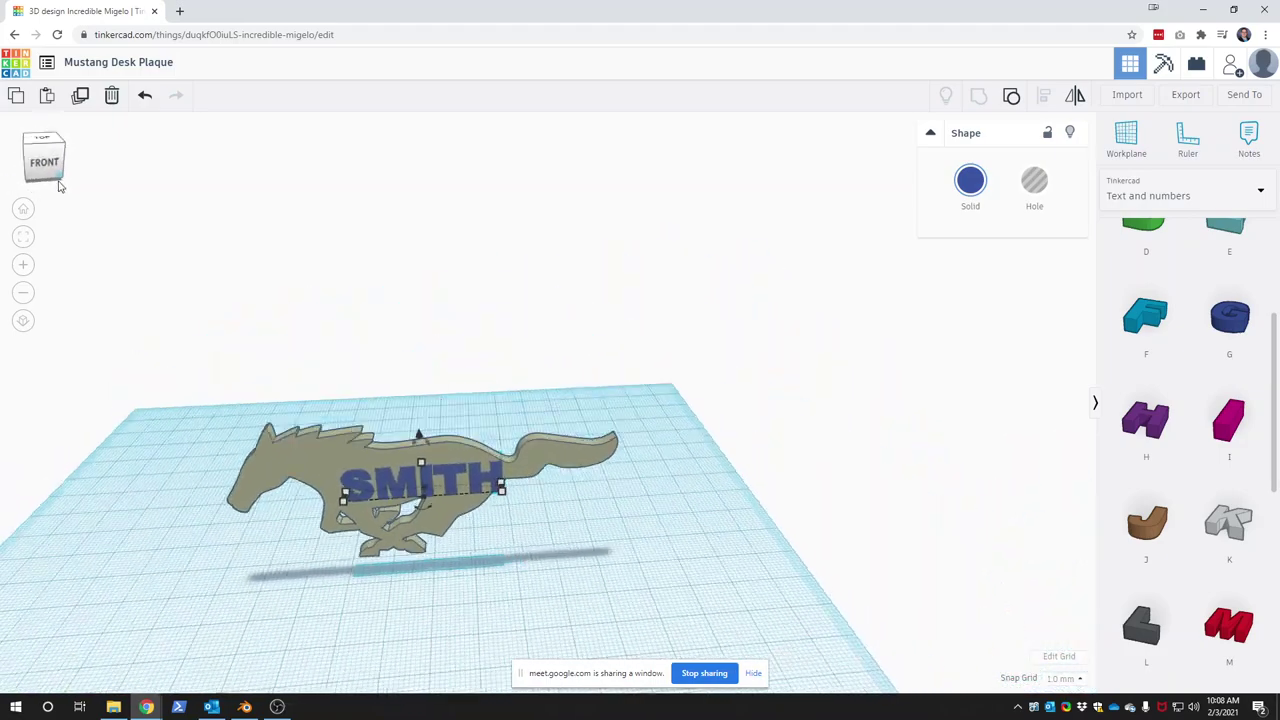
{"action": "left_click_drag", "start_coordinate": [428, 472], "coordinate": [411, 473]}
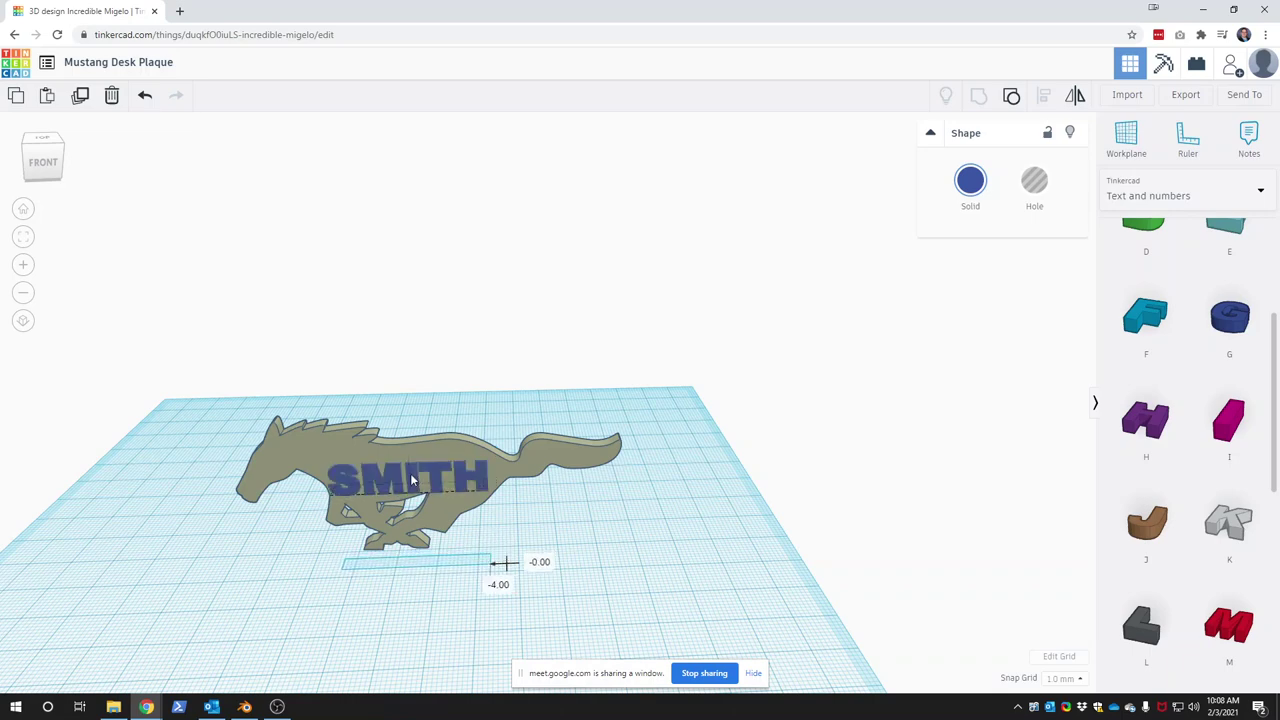
{"action": "left_click_drag", "start_coordinate": [413, 478], "coordinate": [416, 478]}
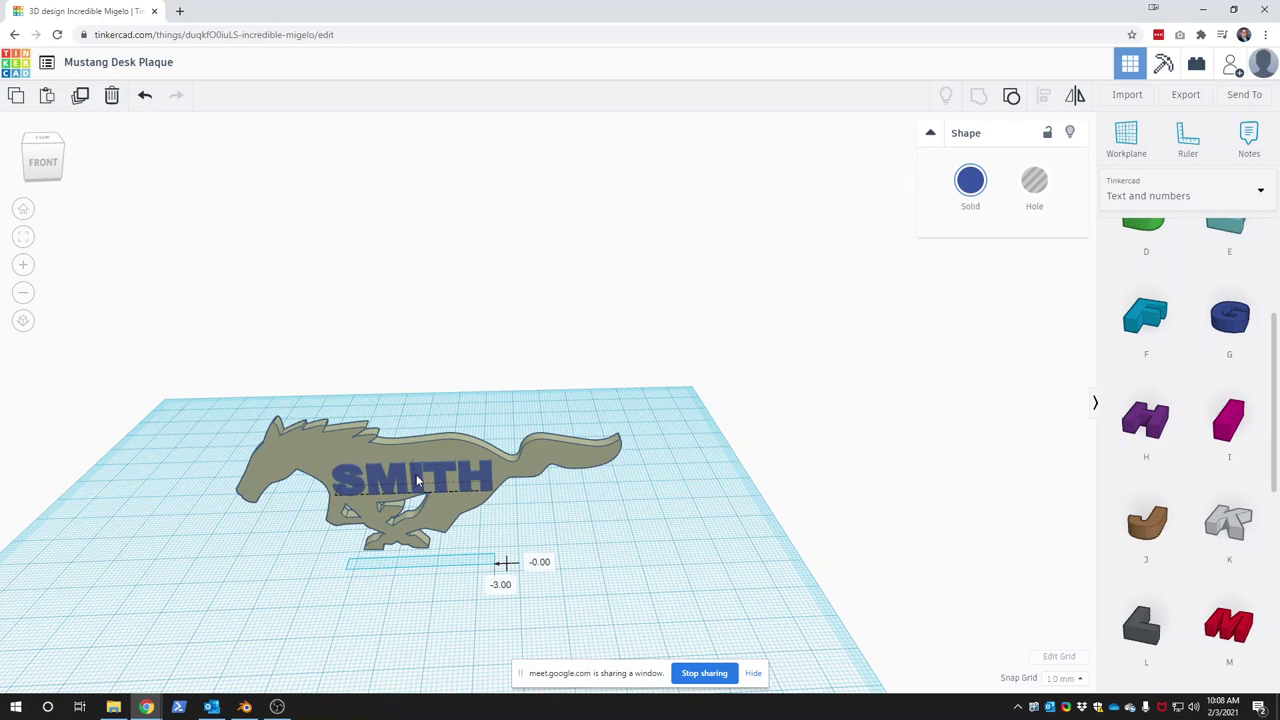
{"action": "left_click_drag", "start_coordinate": [416, 474], "coordinate": [416, 474]}
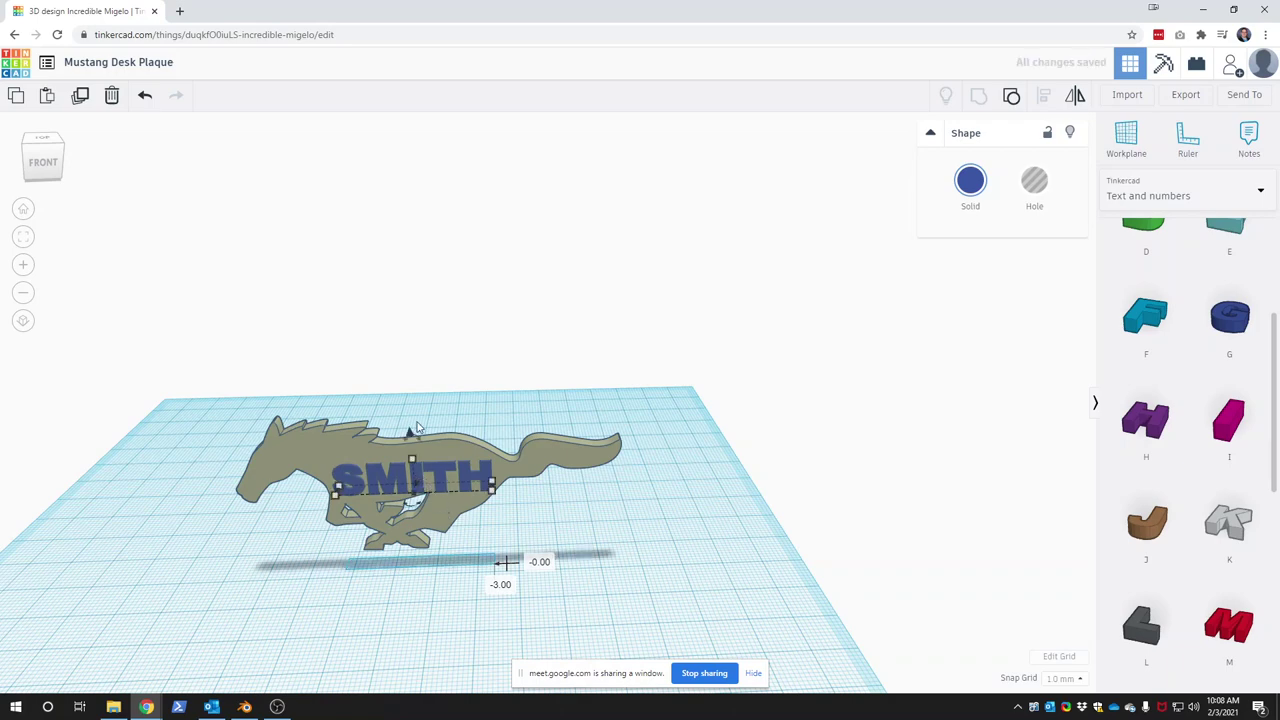
{"action": "left_click_drag", "start_coordinate": [418, 428], "coordinate": [397, 467]}
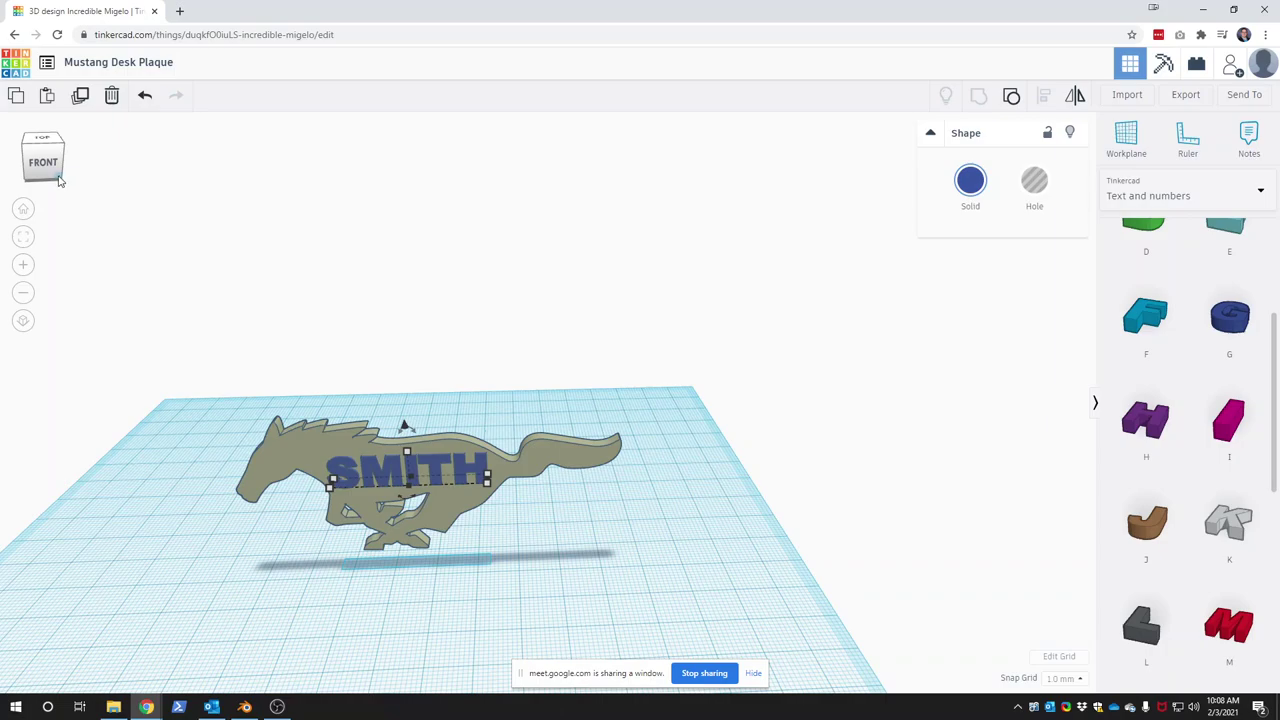
- Enlarge SMITH slightly to about 36 mm wide and 6.24 mm deep
{"action": "mouse_move", "coordinate": [58, 180]}
{"action": "left_mouse_down"}
{"action": "mouse_move", "coordinate": [6, 178]}
{"action": "mouse_move", "coordinate": [55, 180]}
{"action": "mouse_move", "coordinate": [85, 218]}
{"action": "left_mouse_up"}
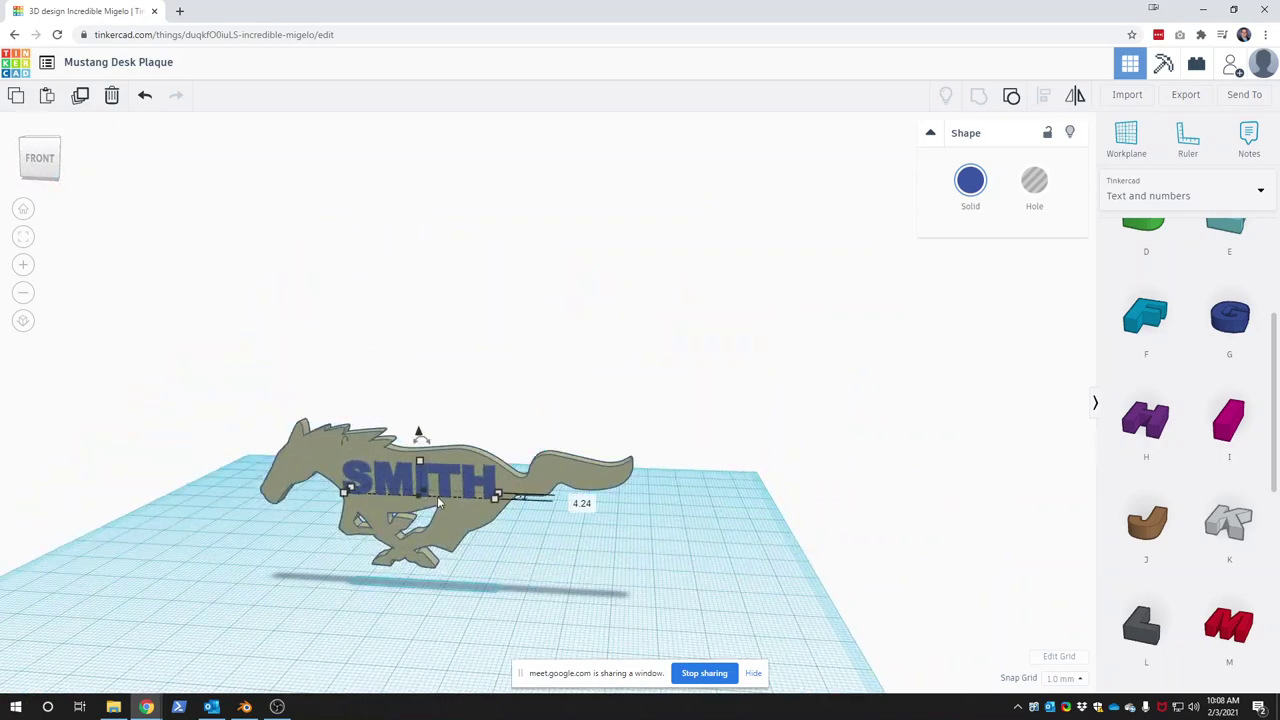
{"action": "left_click", "coordinate": [495, 502]}
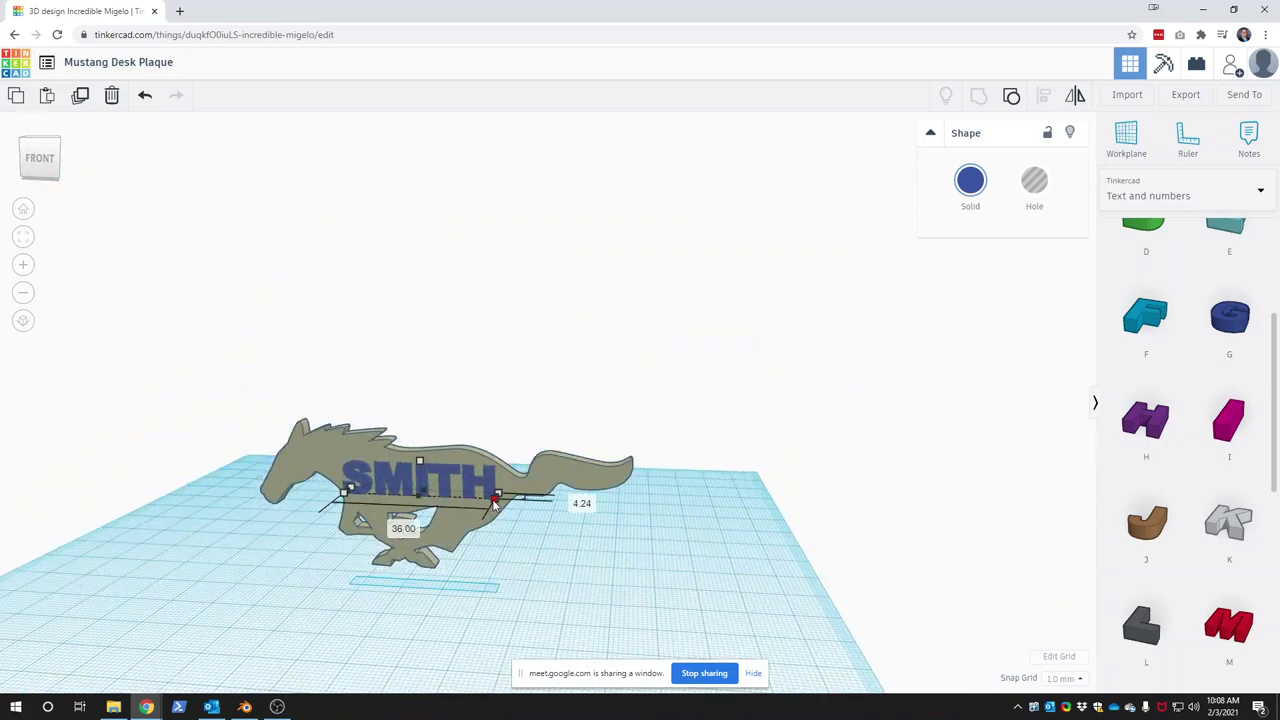
{"action": "left_click_drag", "start_coordinate": [494, 505], "coordinate": [492, 507]}
{"action": "right_click_drag", "start_coordinate": [277, 526], "coordinate": [249, 517]}
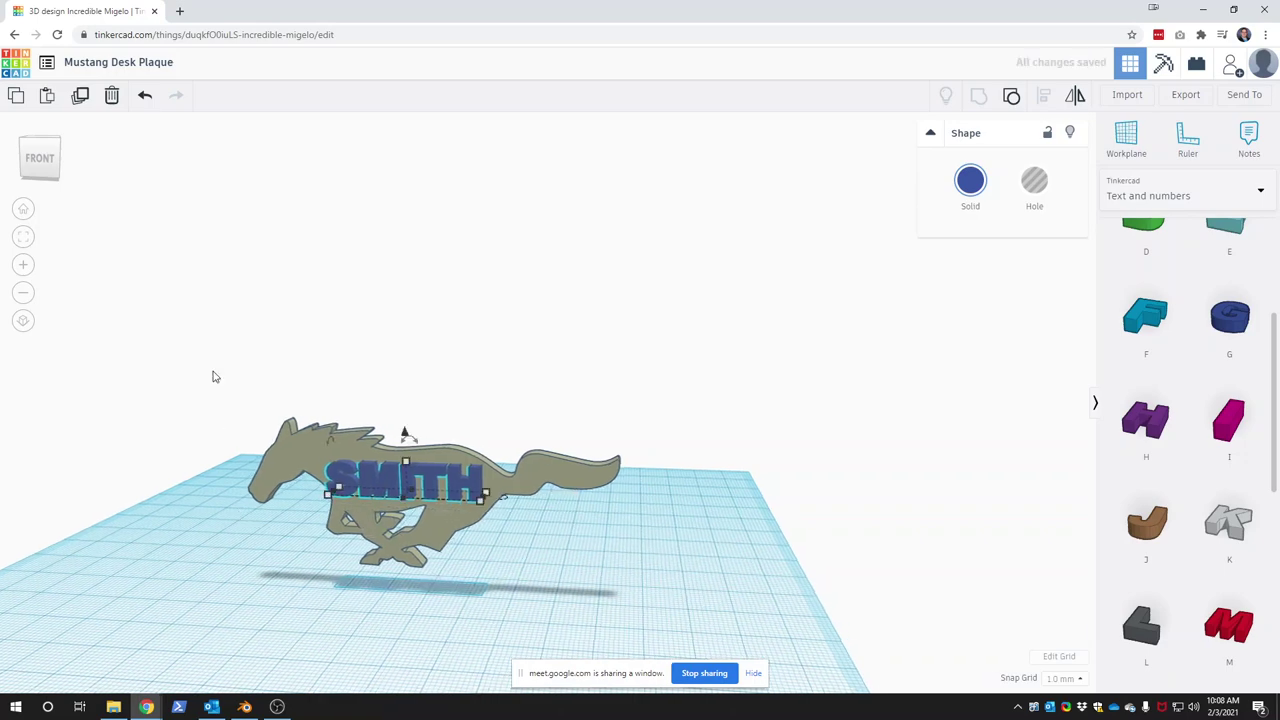
{"action": "mouse_move", "coordinate": [60, 183]}
{"action": "left_mouse_down"}
{"action": "mouse_move", "coordinate": [20, 187]}
{"action": "mouse_move", "coordinate": [60, 189]}
{"action": "left_mouse_up"}
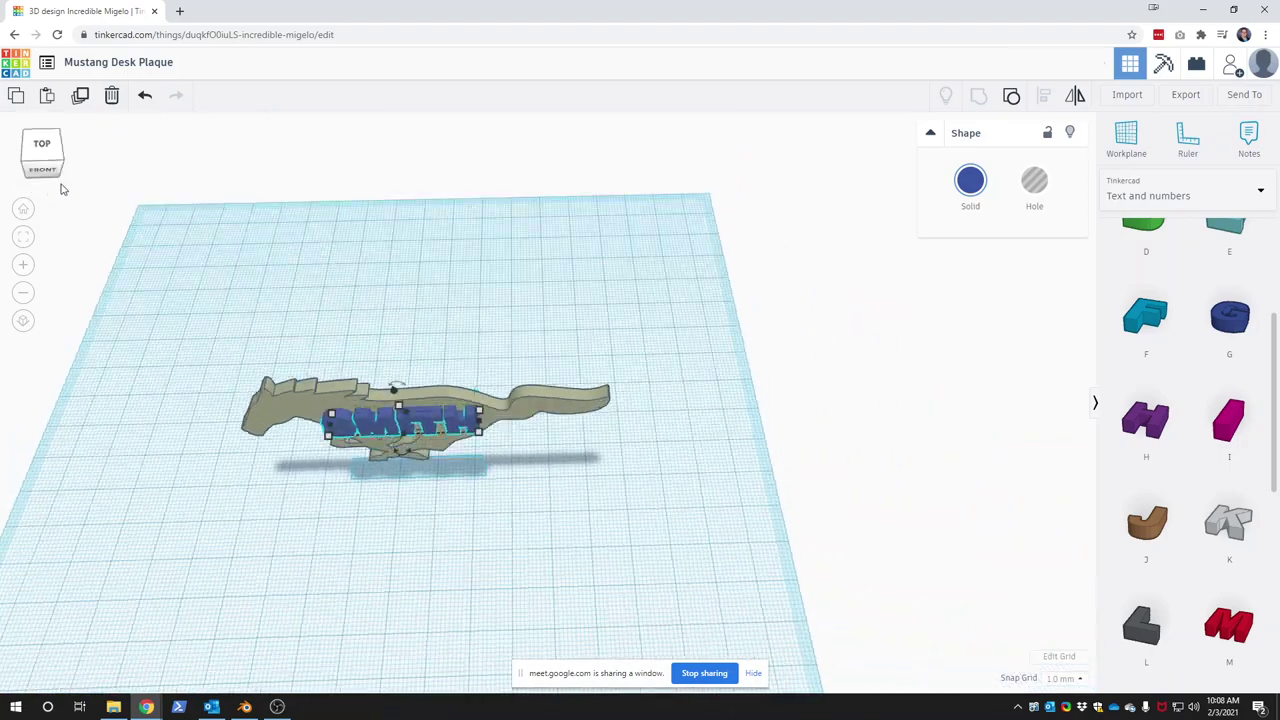
- Align SMITH and the mustang on the middle depth point, viewed from the right
{"action": "right_click_drag", "start_coordinate": [60, 189], "coordinate": [106, 243]}
{"action": "mouse_move", "coordinate": [112, 269]}
{"action": "left_mouse_down"}
{"action": "mouse_move", "coordinate": [682, 647]}
{"action": "mouse_move", "coordinate": [716, 628]}
{"action": "left_mouse_up"}
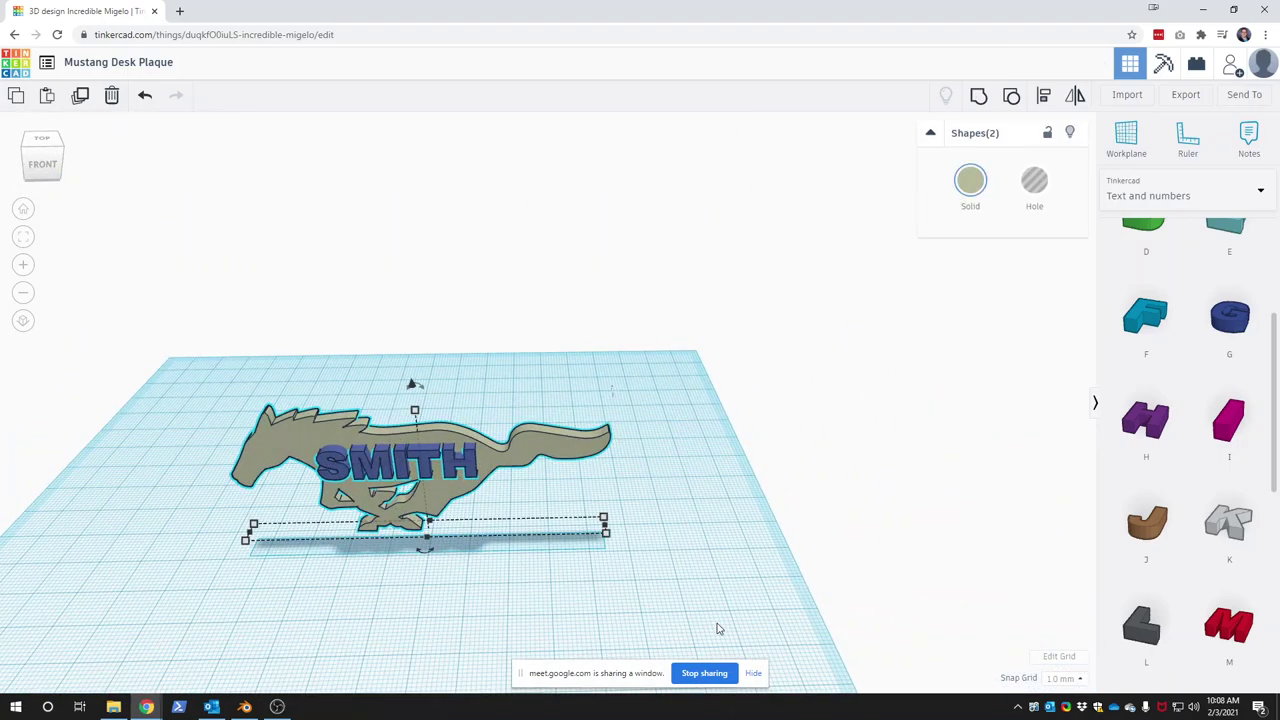
{"action": "left_click", "coordinate": [1043, 95]}
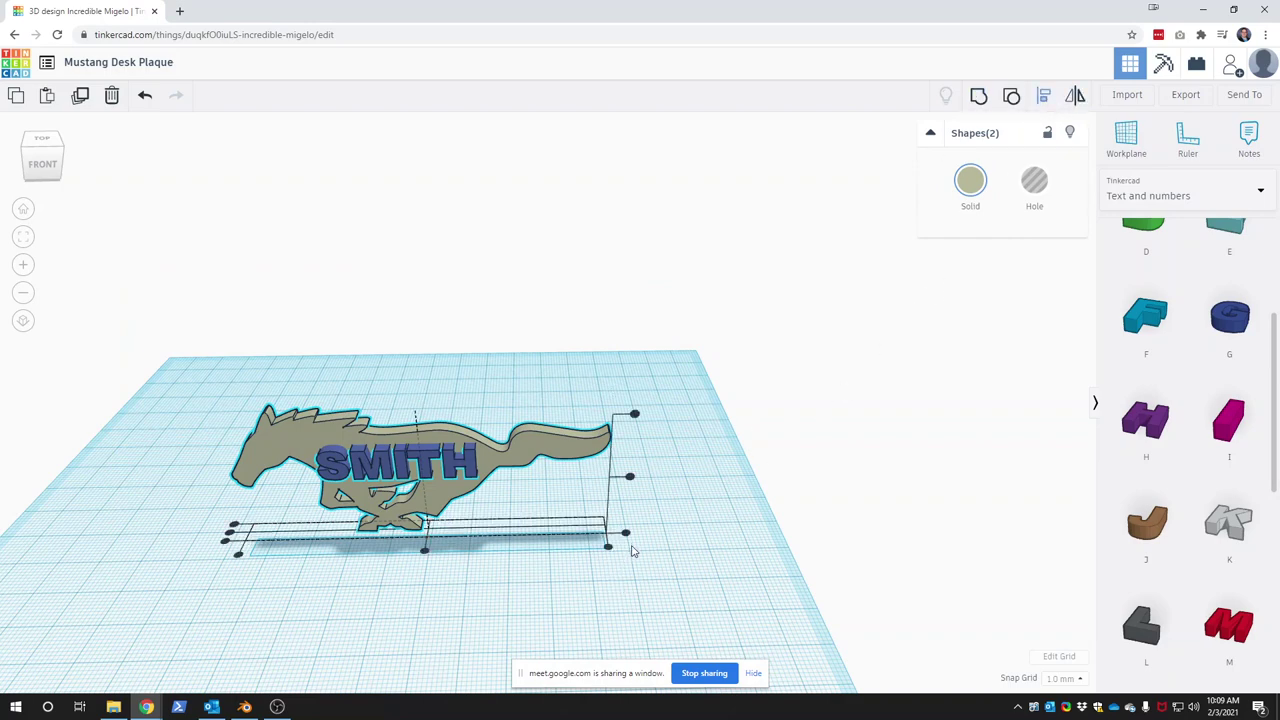
{"action": "left_click", "coordinate": [57, 182]}
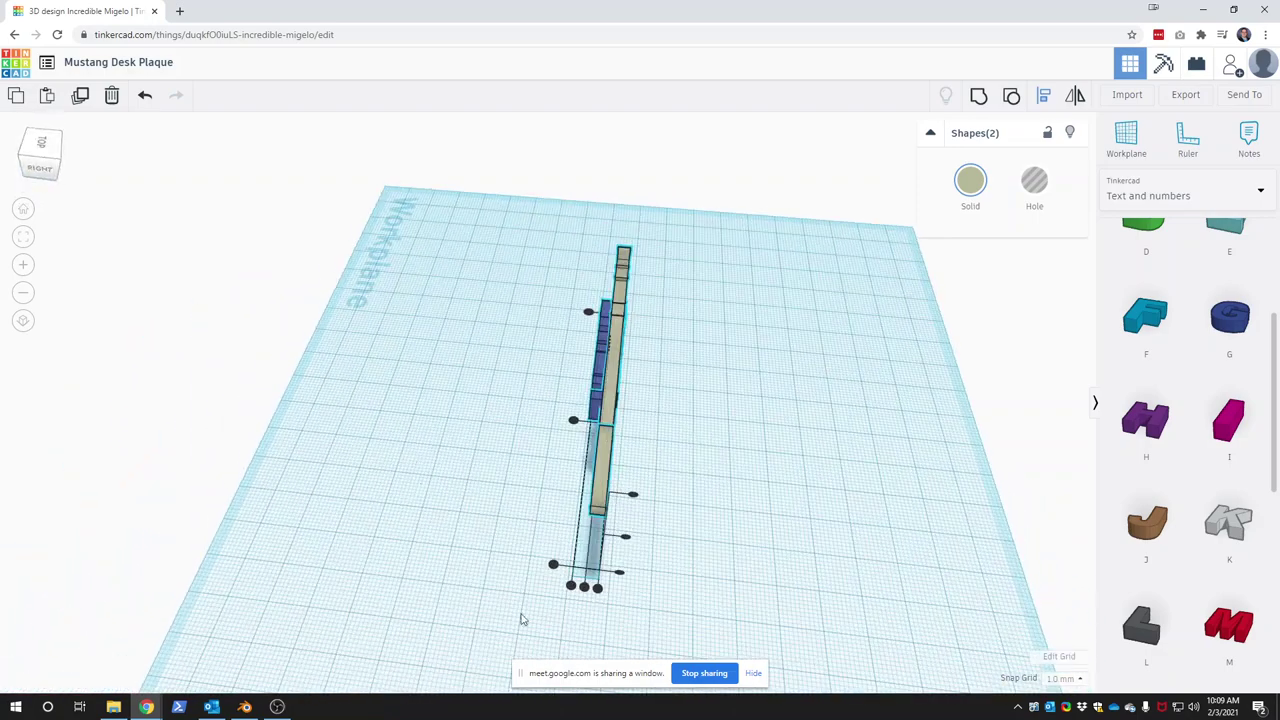
{"action": "left_click", "coordinate": [585, 589]}
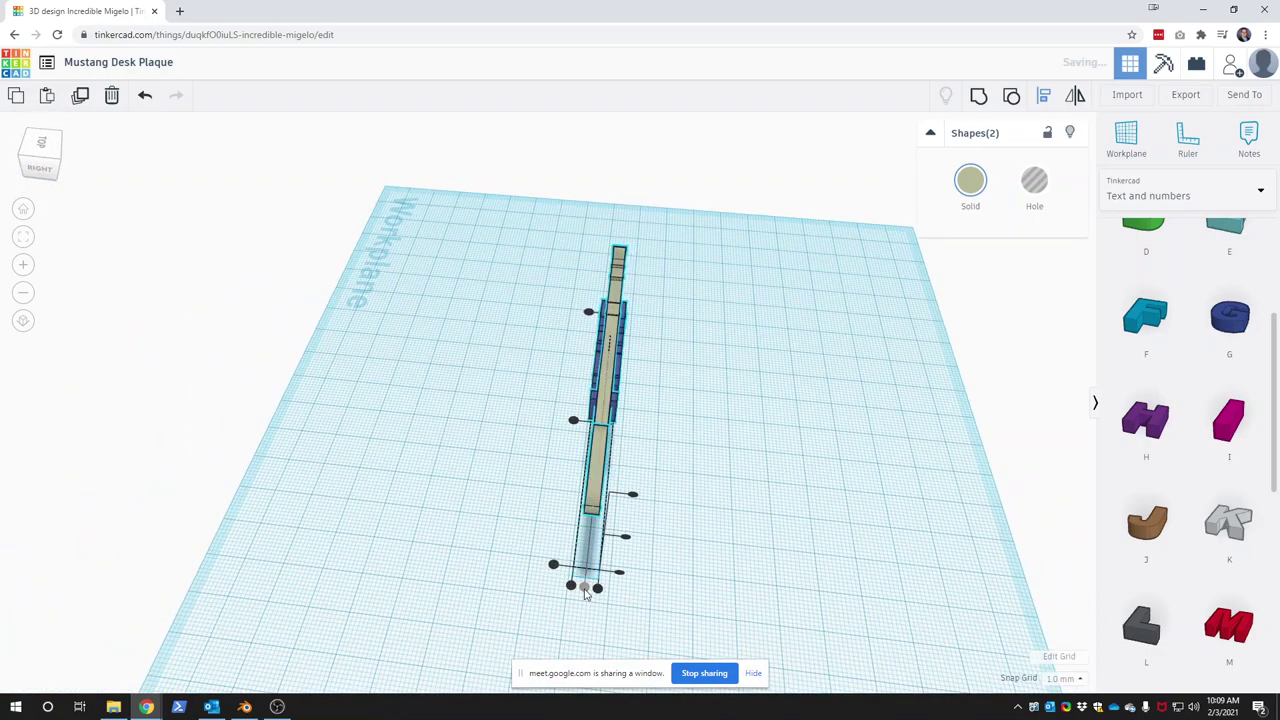
{"action": "left_click", "coordinate": [432, 405]}
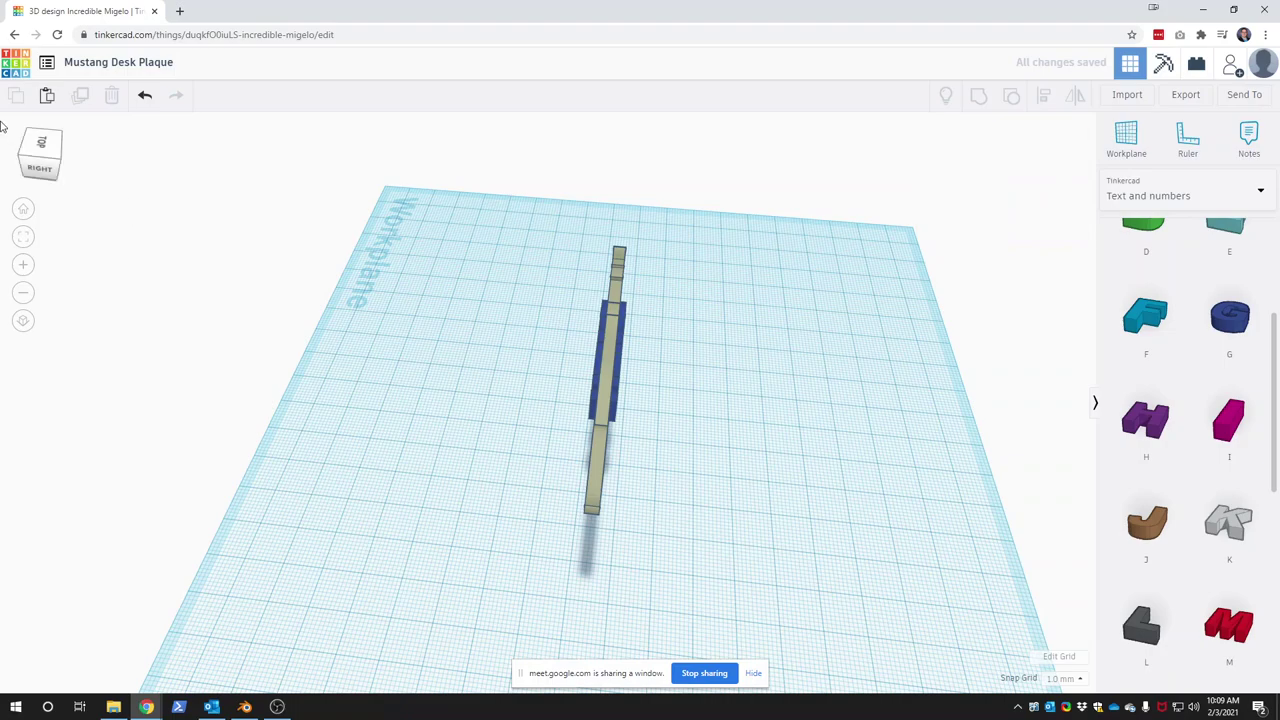
{"action": "left_click", "coordinate": [70, 160]}
{"action": "left_click_drag", "start_coordinate": [72, 162], "coordinate": [97, 156]}
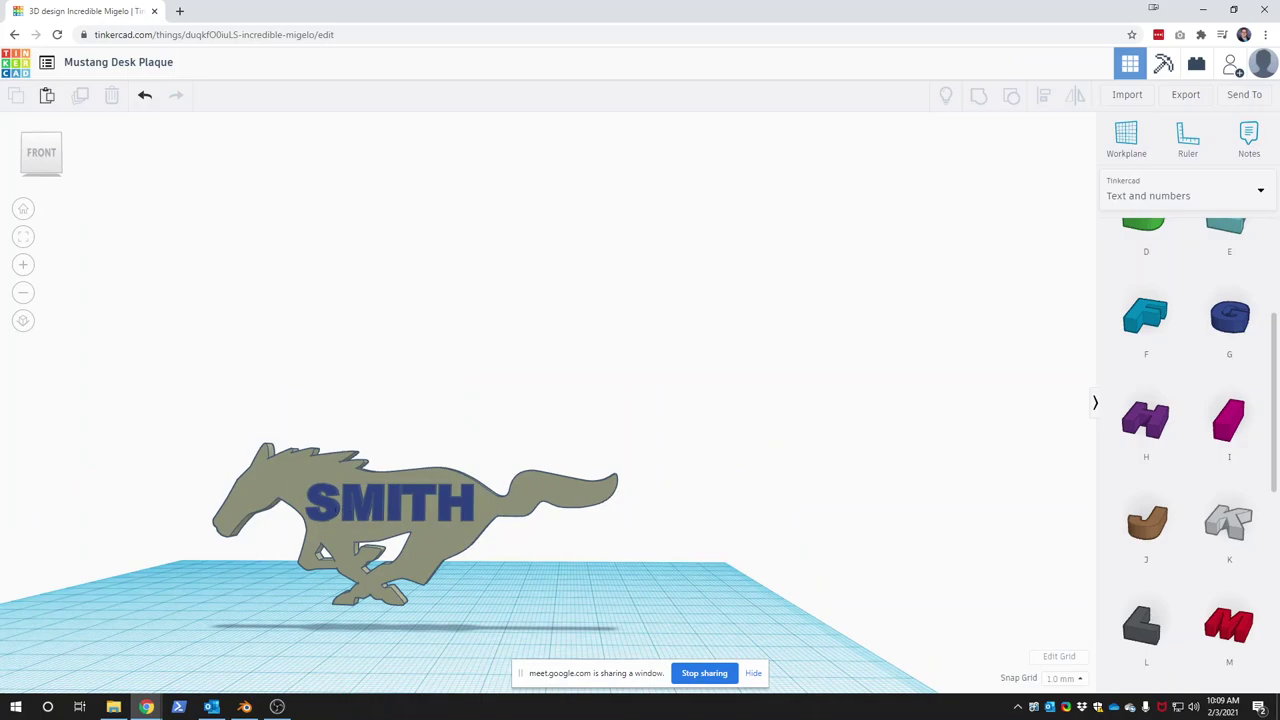
- Turn the SMITH text into a Hole
{"action": "mouse_move", "coordinate": [57, 171]}
{"action": "left_mouse_down"}
{"action": "mouse_move", "coordinate": [23, 186]}
{"action": "mouse_move", "coordinate": [61, 178]}
{"action": "left_mouse_up"}
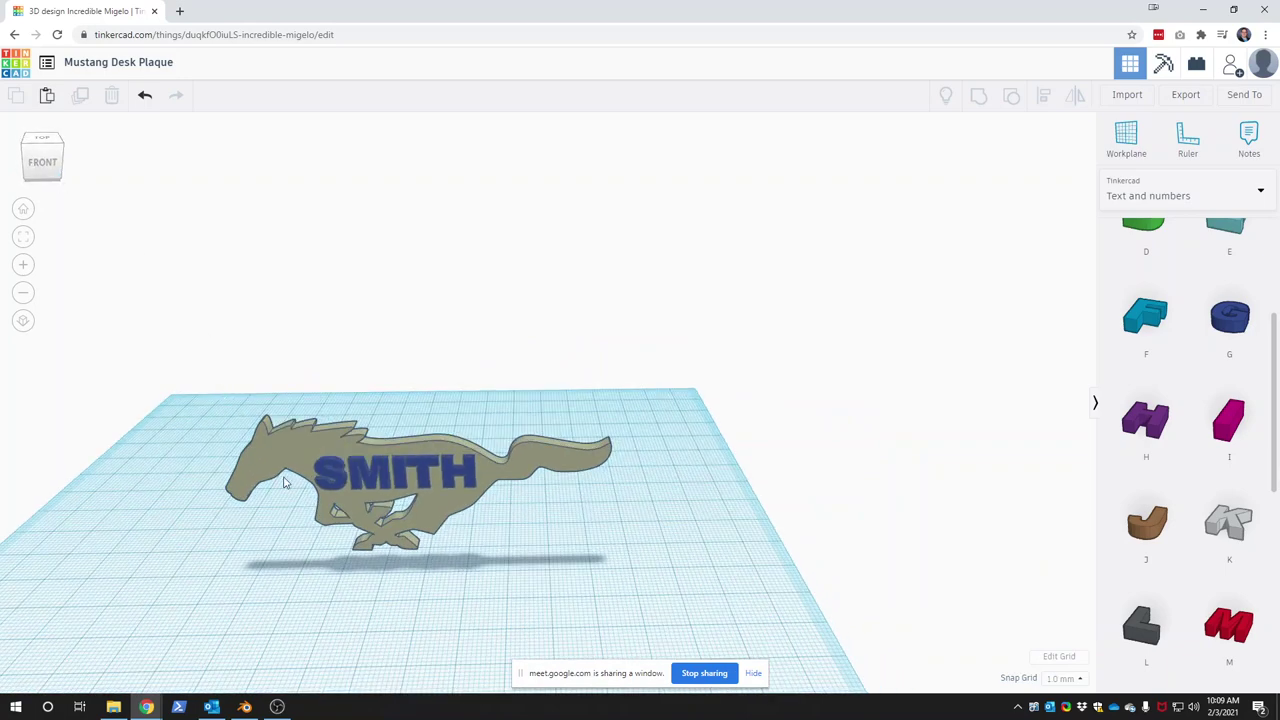
{"action": "left_click", "coordinate": [59, 178]}
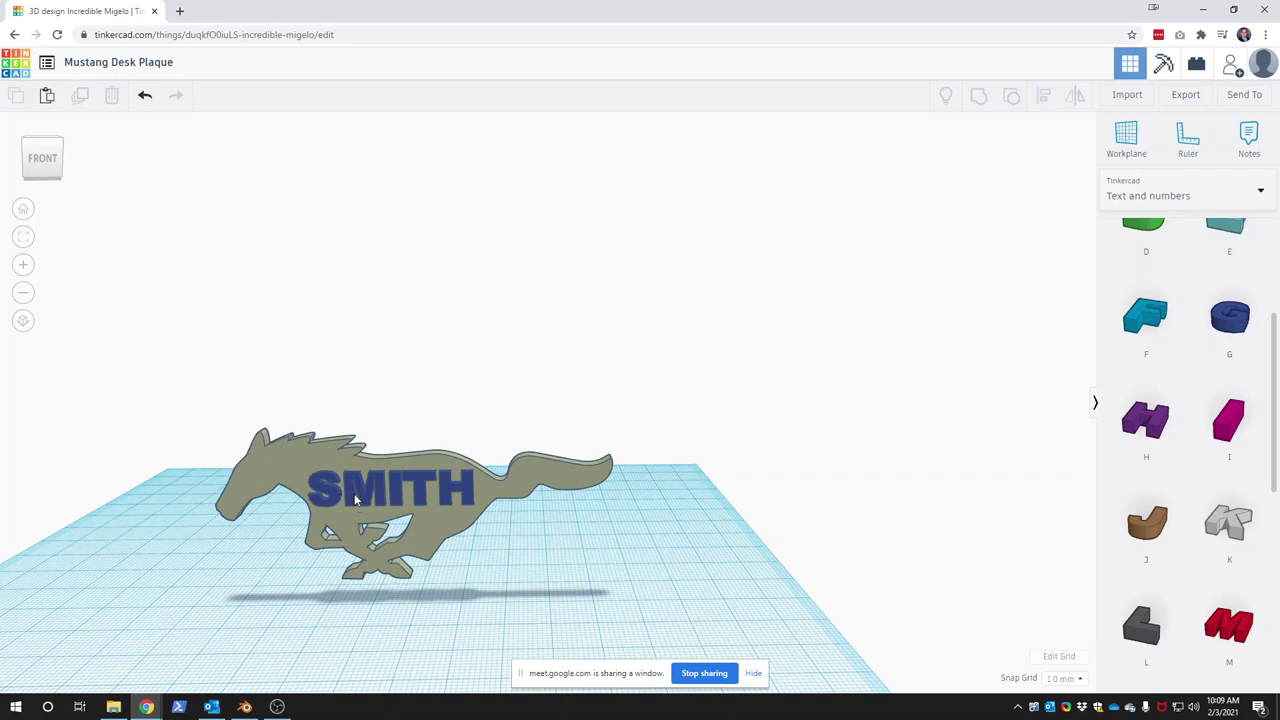
{"action": "left_click", "coordinate": [352, 500]}
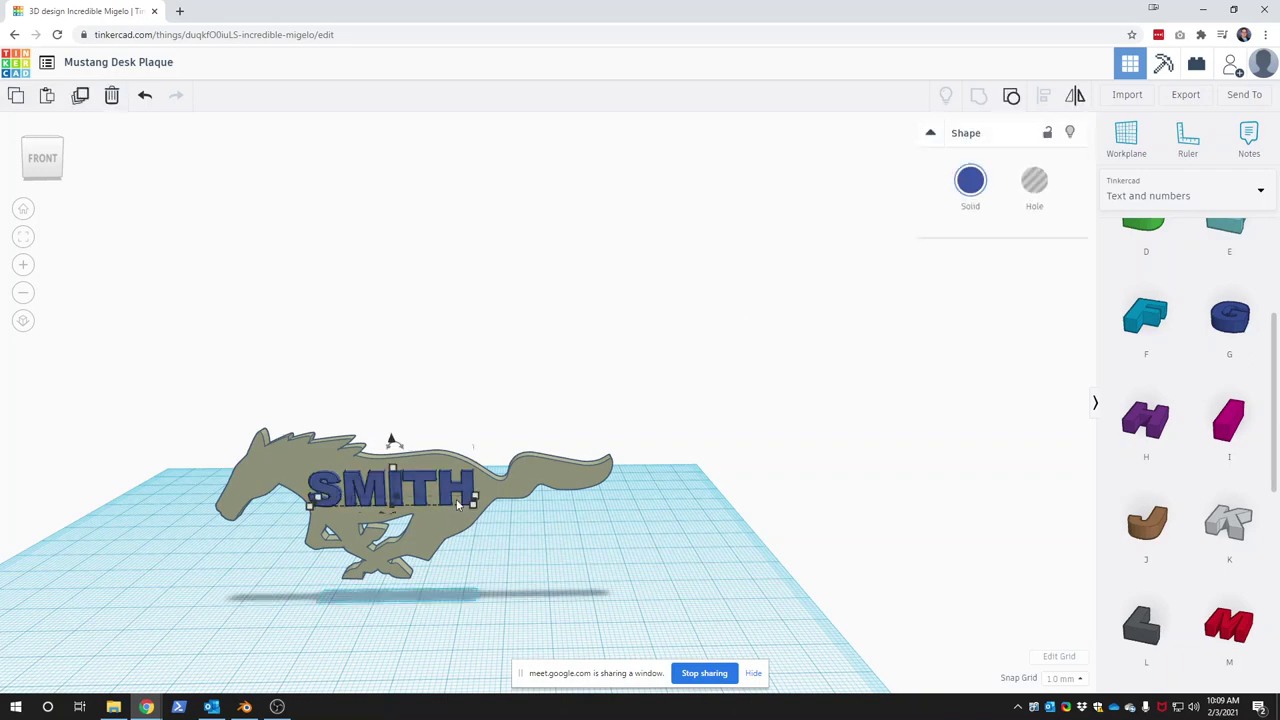
{"action": "left_click", "coordinate": [1040, 190]}
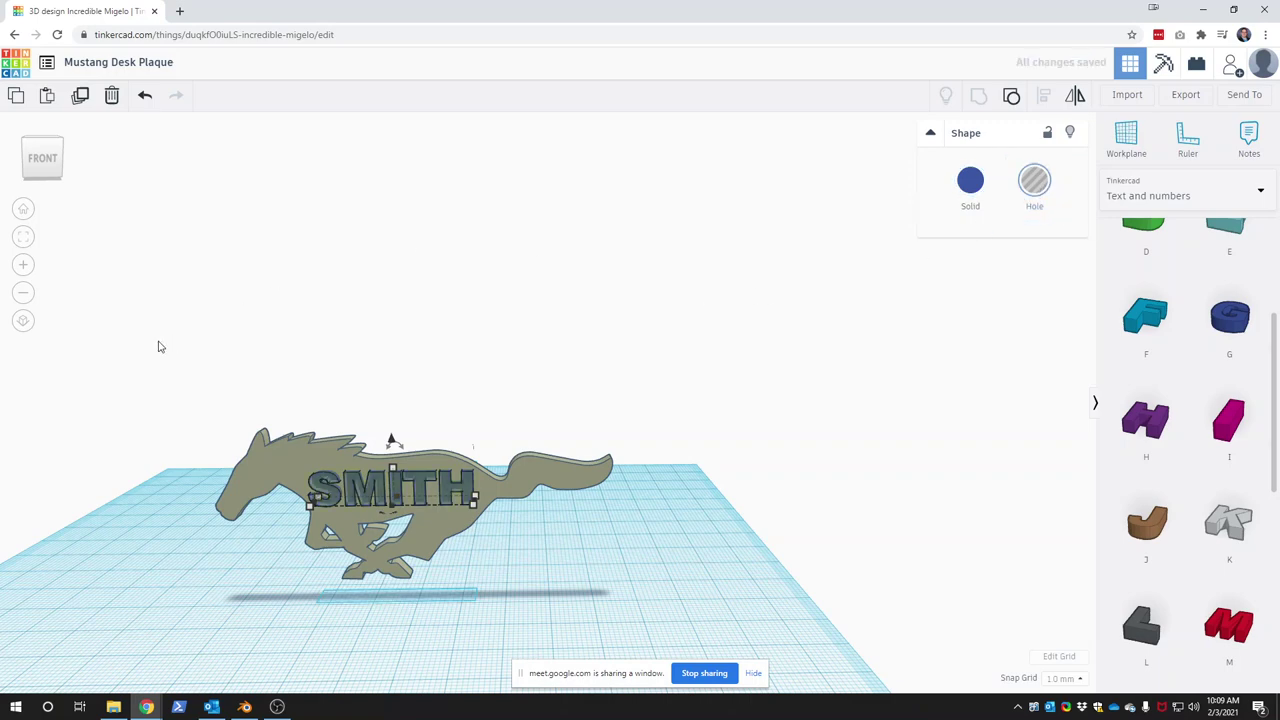
- Group the SMITH hole with the mustang so the letters cut through
{"action": "left_click_drag", "start_coordinate": [135, 339], "coordinate": [686, 637]}
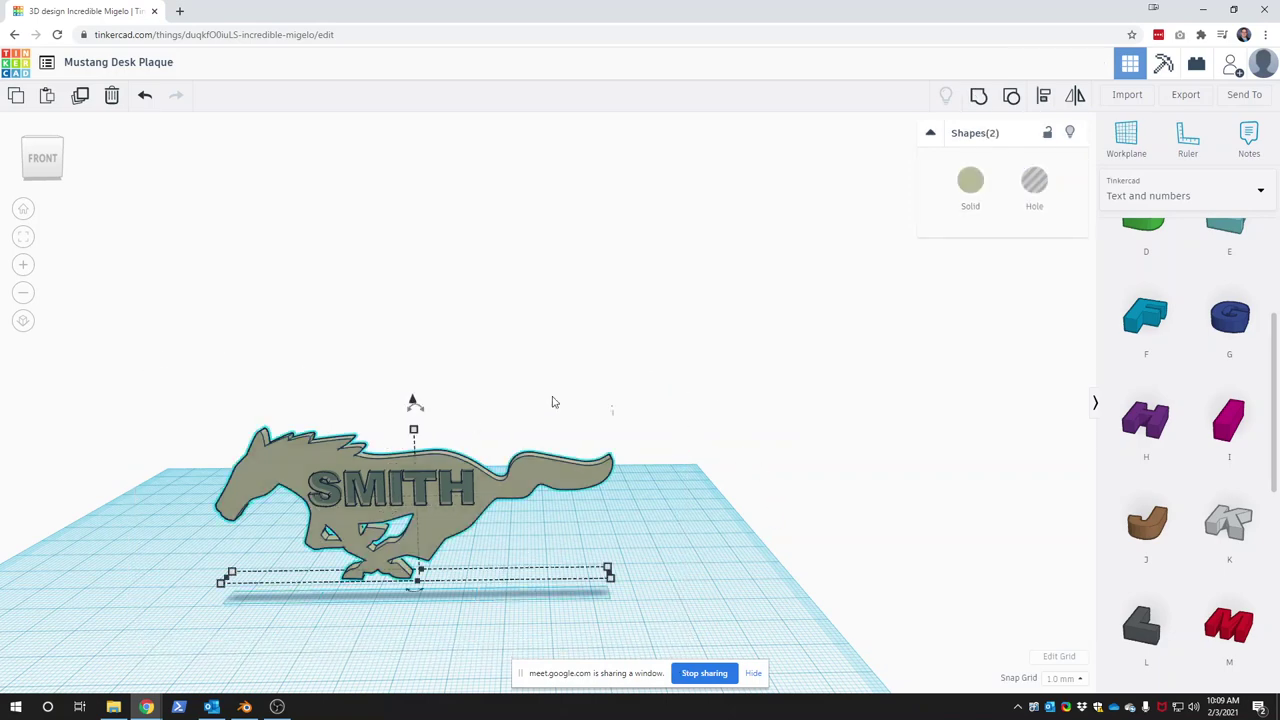
{"action": "left_click", "coordinate": [979, 95]}
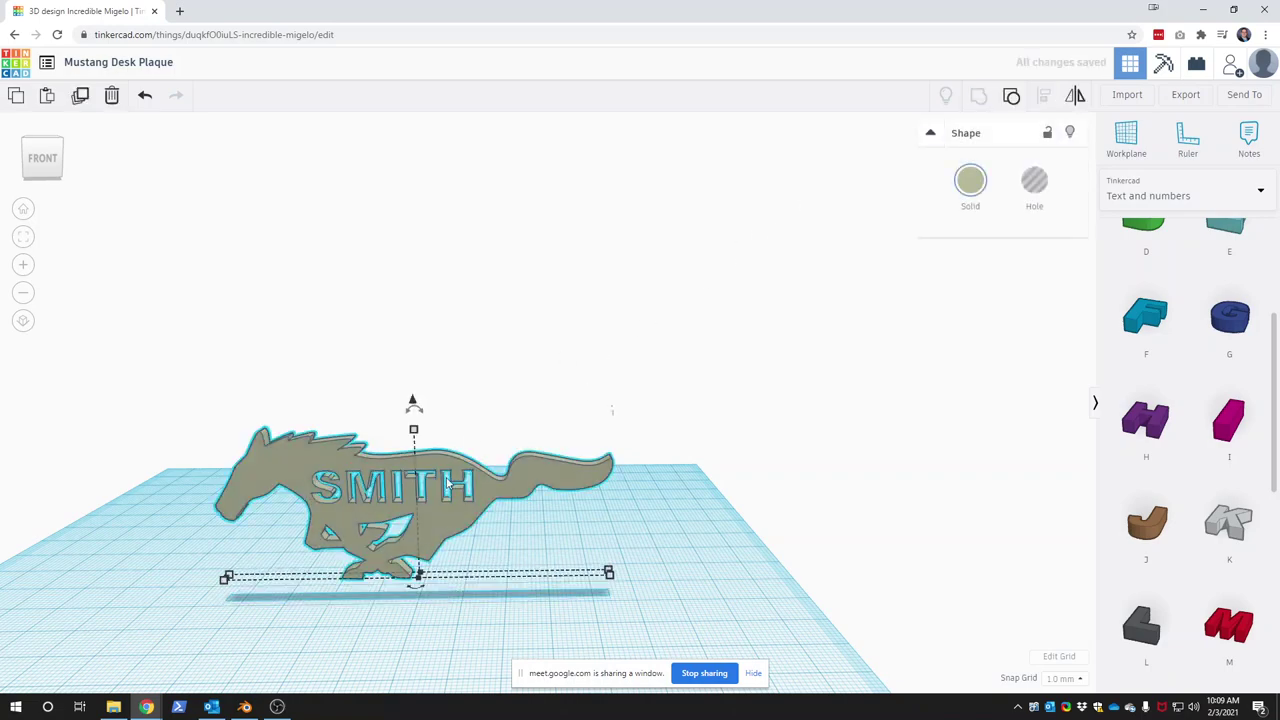
{"action": "mouse_move", "coordinate": [59, 180]}
{"action": "left_mouse_down"}
{"action": "mouse_move", "coordinate": [22, 178]}
{"action": "mouse_move", "coordinate": [52, 175]}
{"action": "left_mouse_up"}
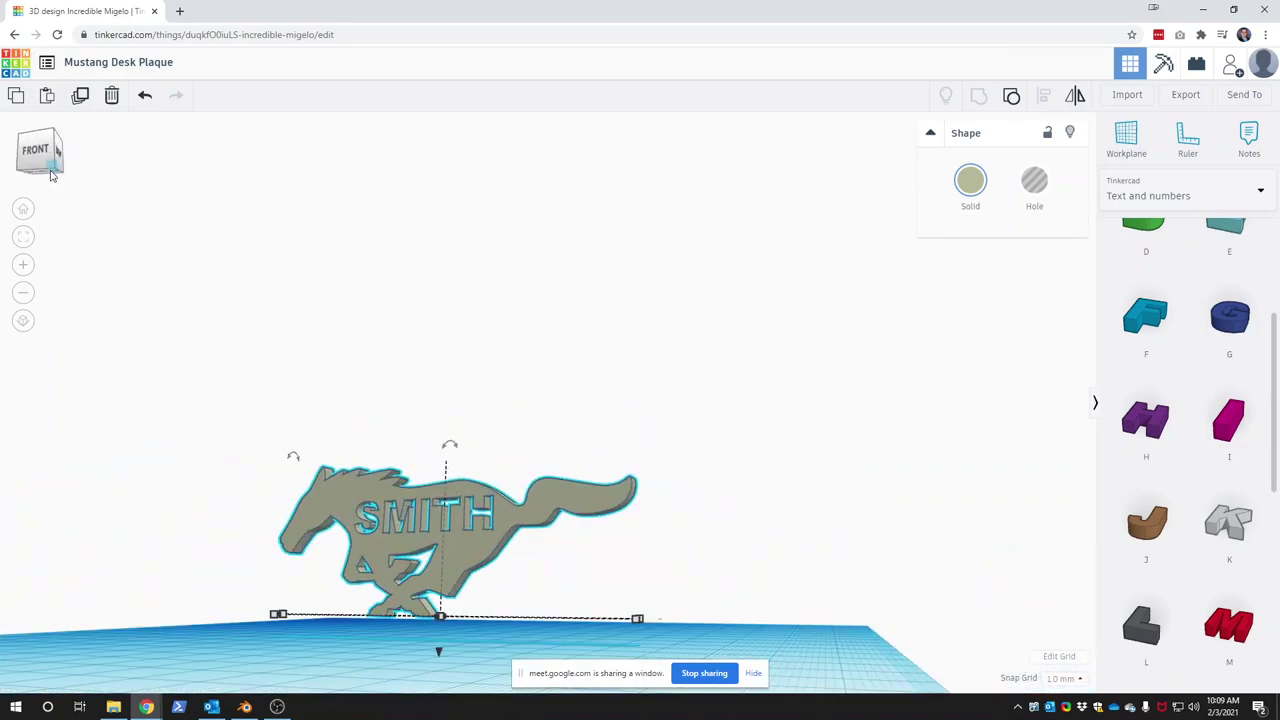
{"action": "left_click_drag", "start_coordinate": [52, 175], "coordinate": [59, 175]}
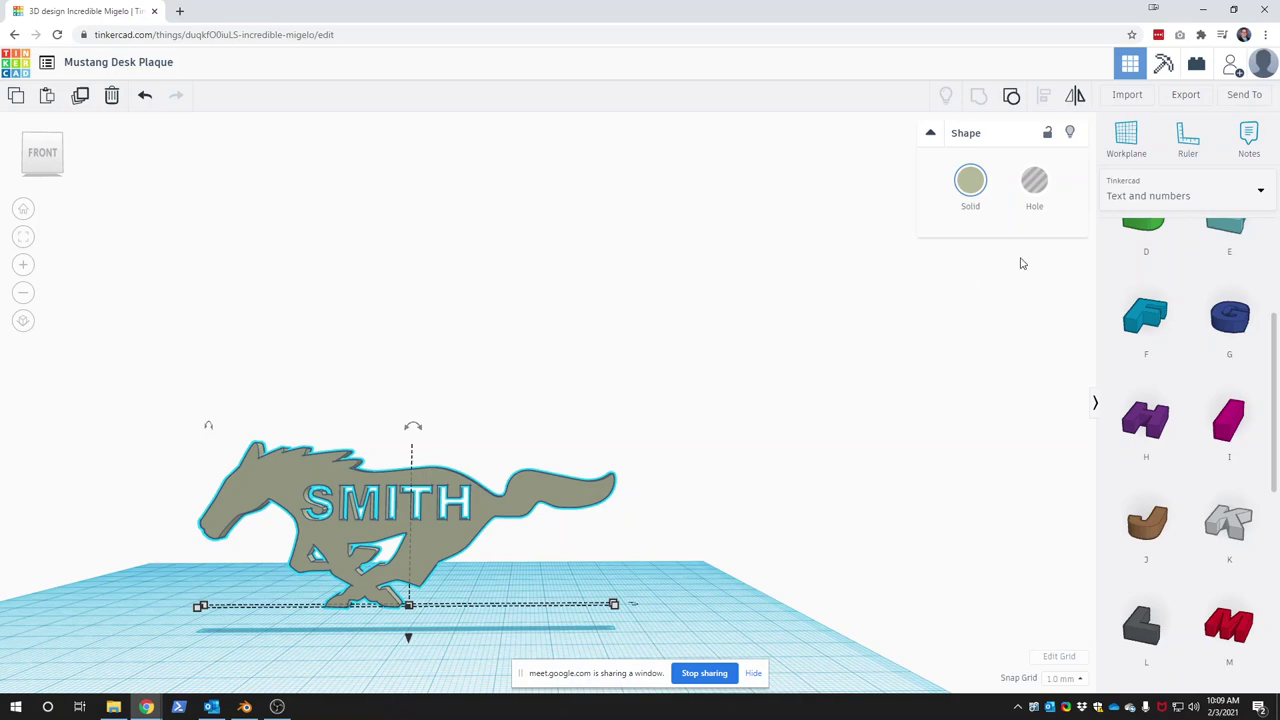
- Place a red Box from Basic Shapes on the workplane below the mustang
{"action": "left_click", "coordinate": [1214, 200]}
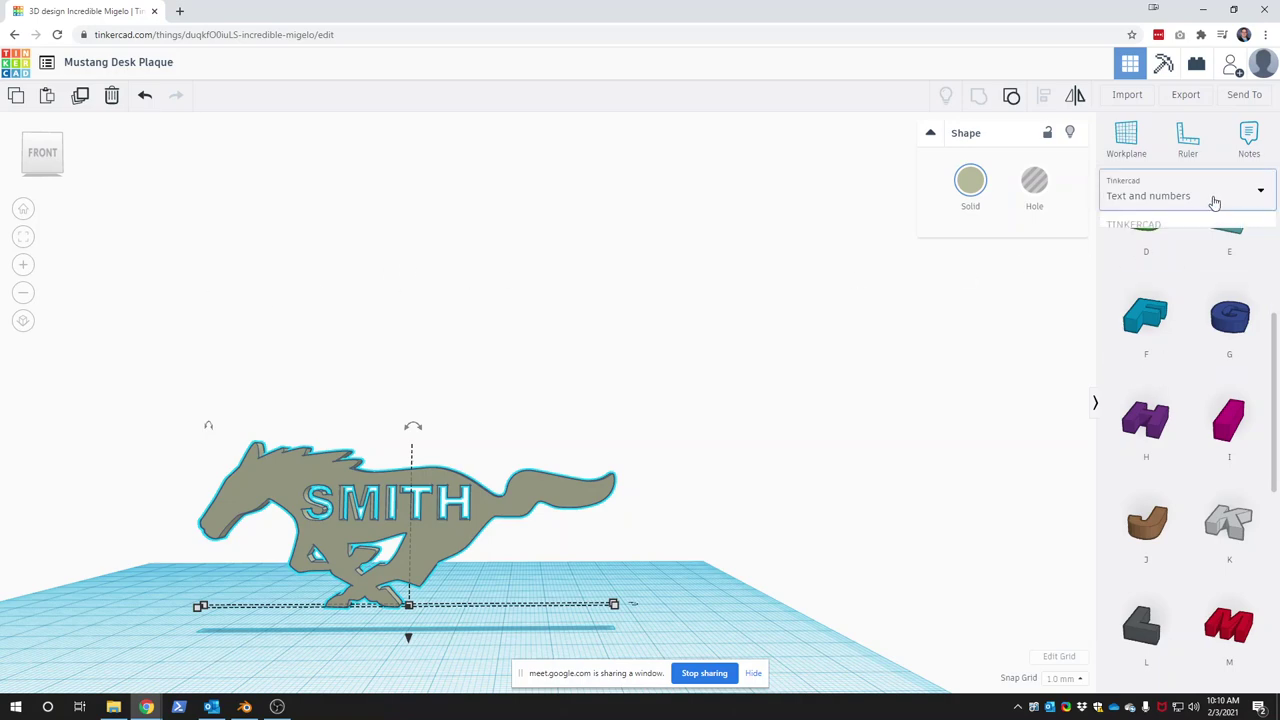
{"action": "left_click", "coordinate": [1186, 244]}
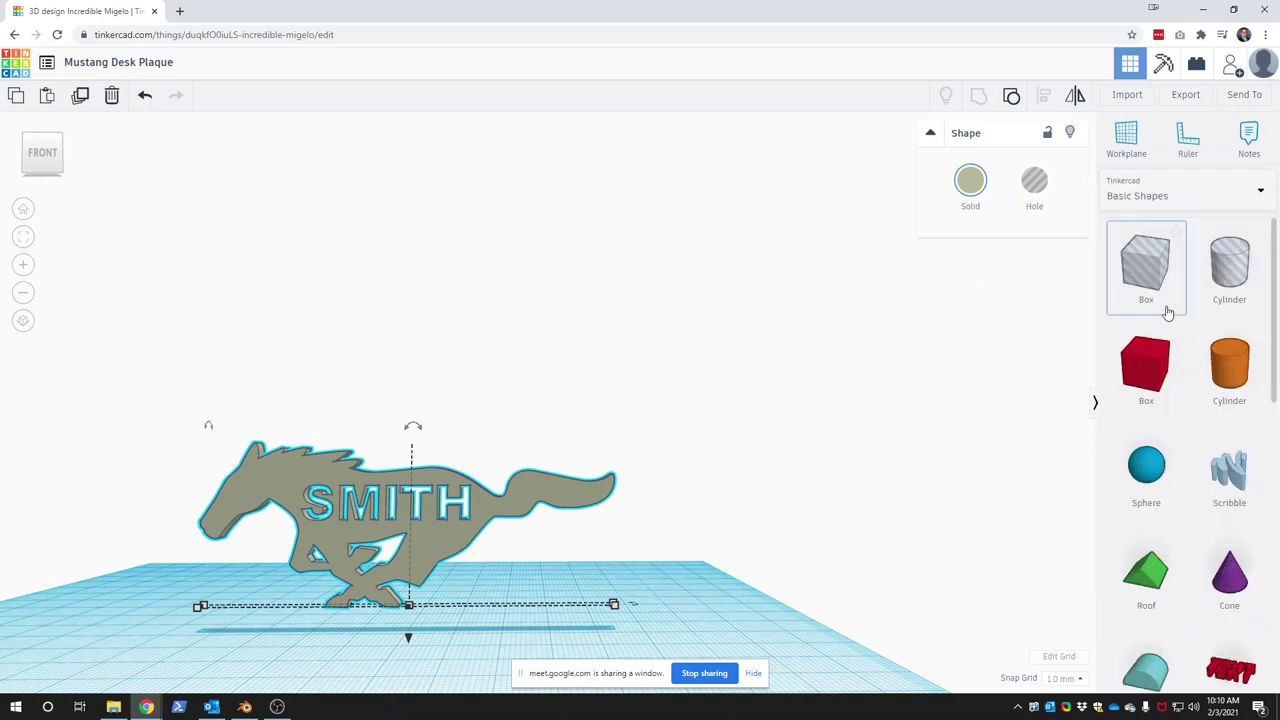
{"action": "mouse_move", "coordinate": [1150, 362]}
{"action": "left_mouse_down"}
{"action": "mouse_move", "coordinate": [498, 630]}
{"action": "mouse_move", "coordinate": [425, 593]}
{"action": "left_mouse_up"}
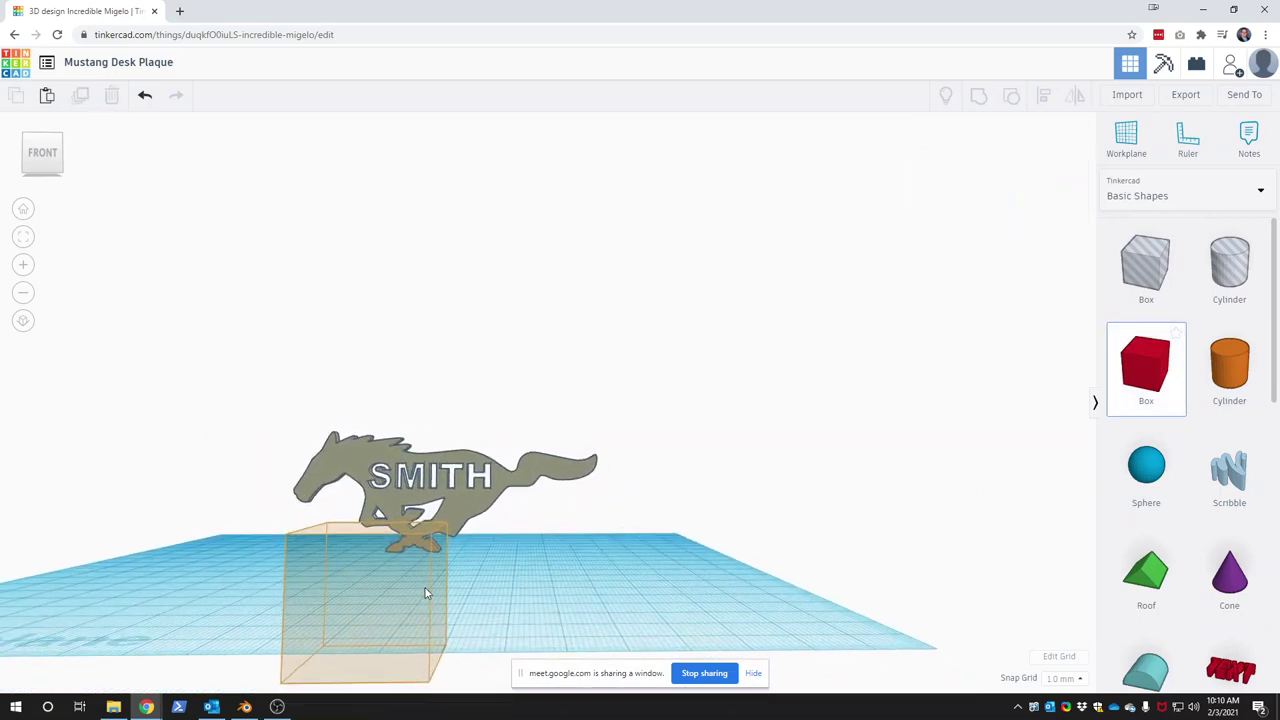
{"action": "left_click_drag", "start_coordinate": [425, 593], "coordinate": [460, 584]}
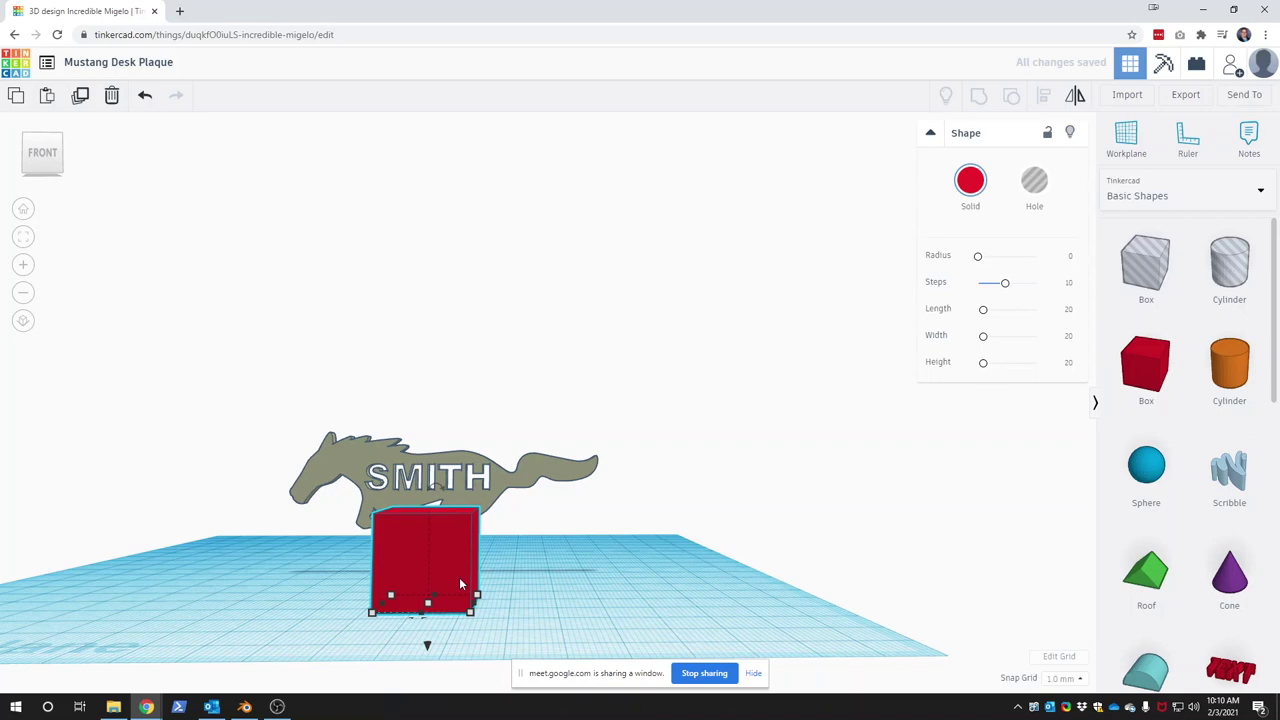
{"action": "mouse_move", "coordinate": [427, 610]}
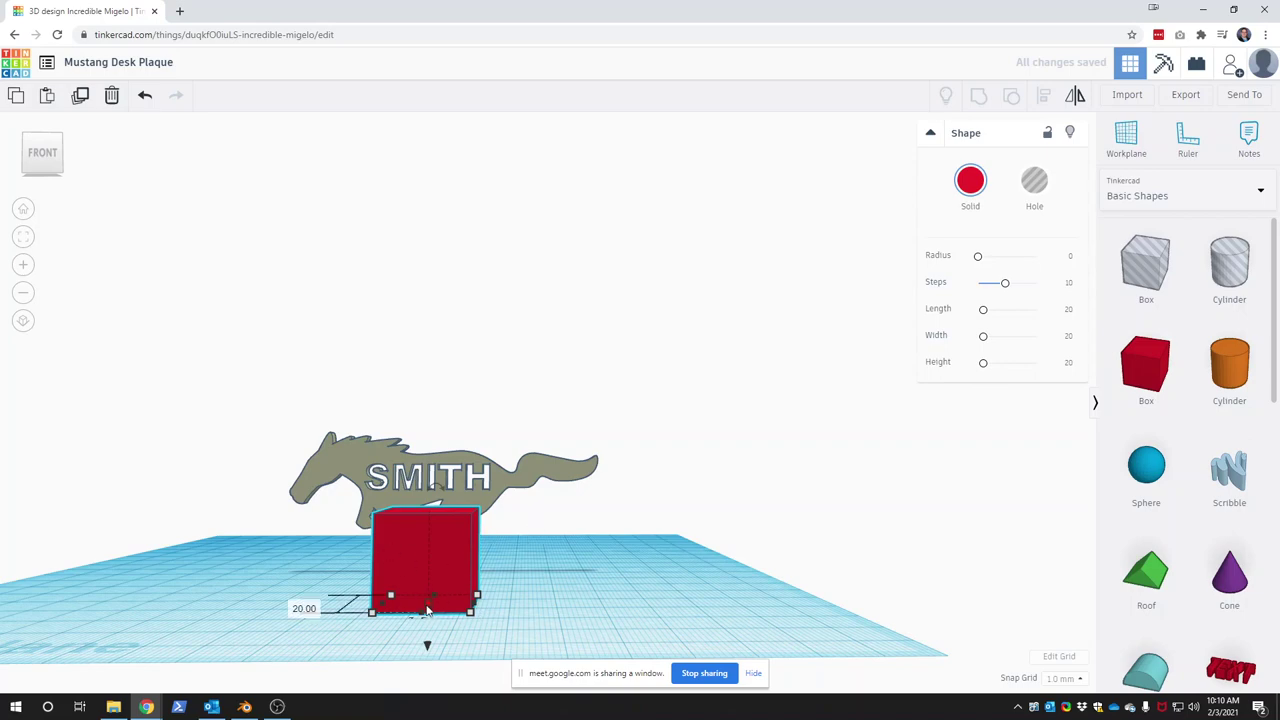
{"action": "right_click_drag", "start_coordinate": [487, 541], "coordinate": [448, 528]}
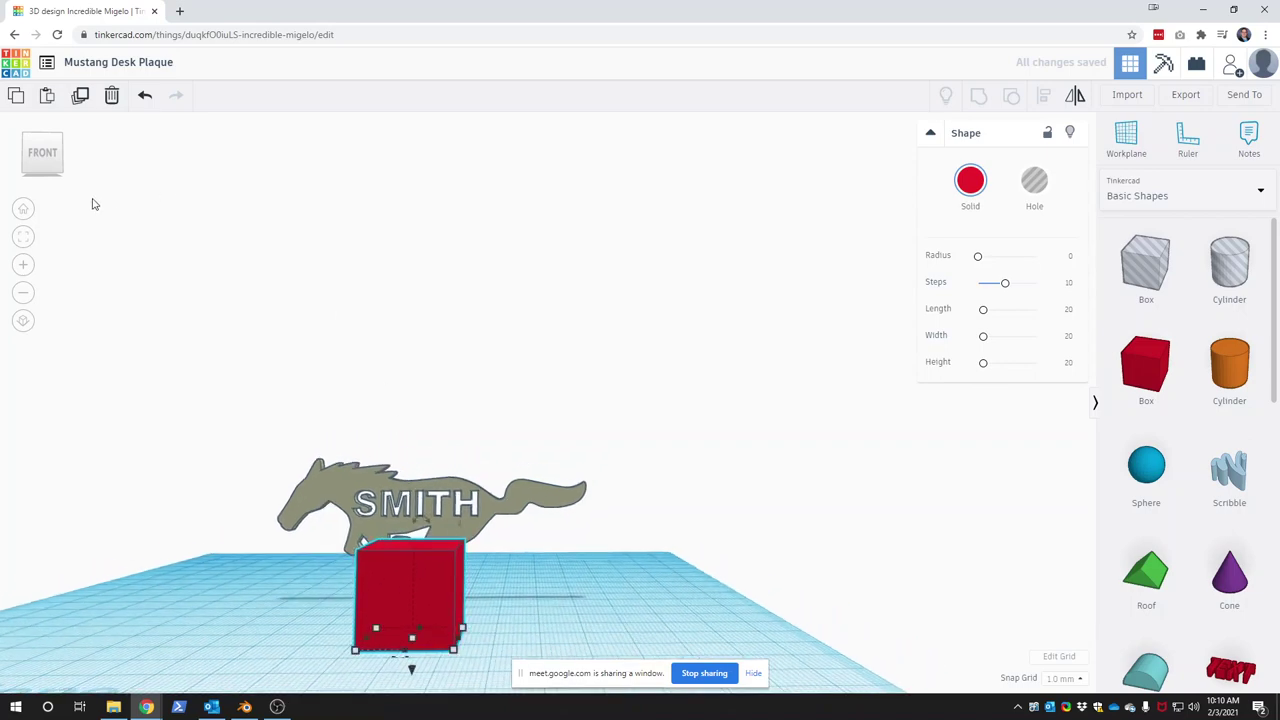
{"action": "left_click", "coordinate": [63, 174]}
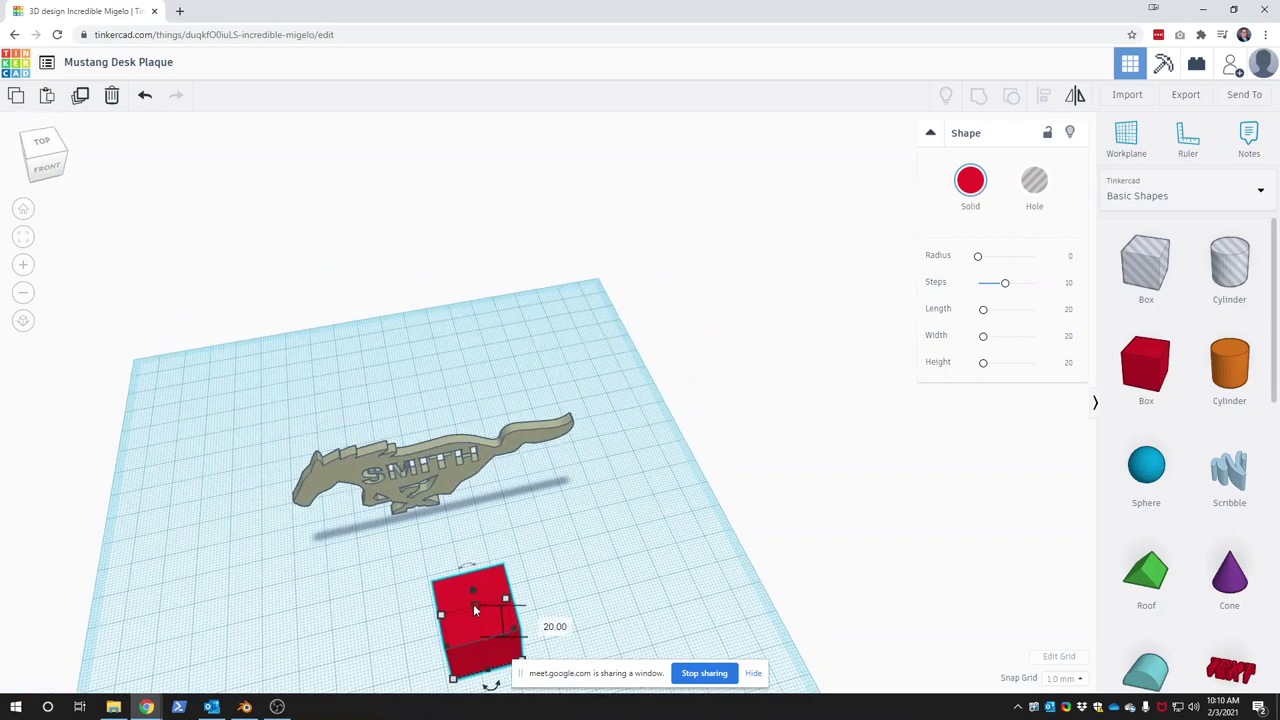
- Shrink the red box's length to 5 mm
{"action": "left_click_drag", "start_coordinate": [476, 610], "coordinate": [473, 632]}
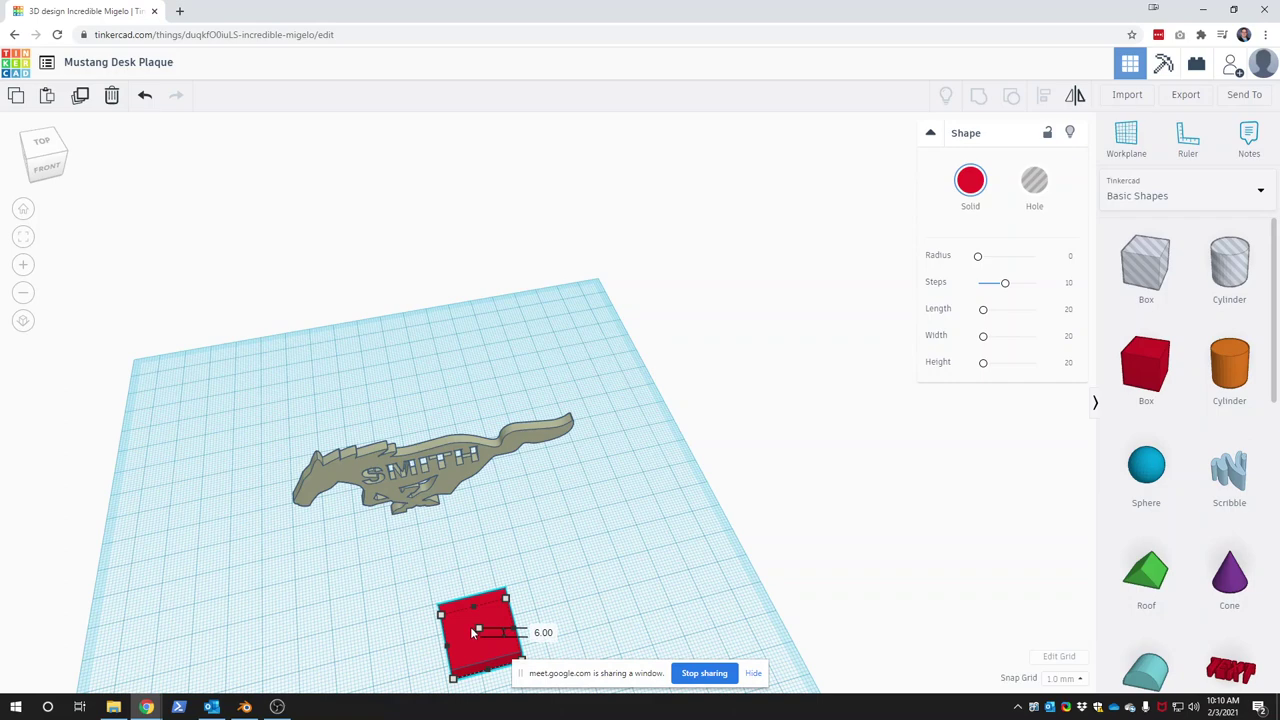
{"action": "left_click", "coordinate": [543, 632]}
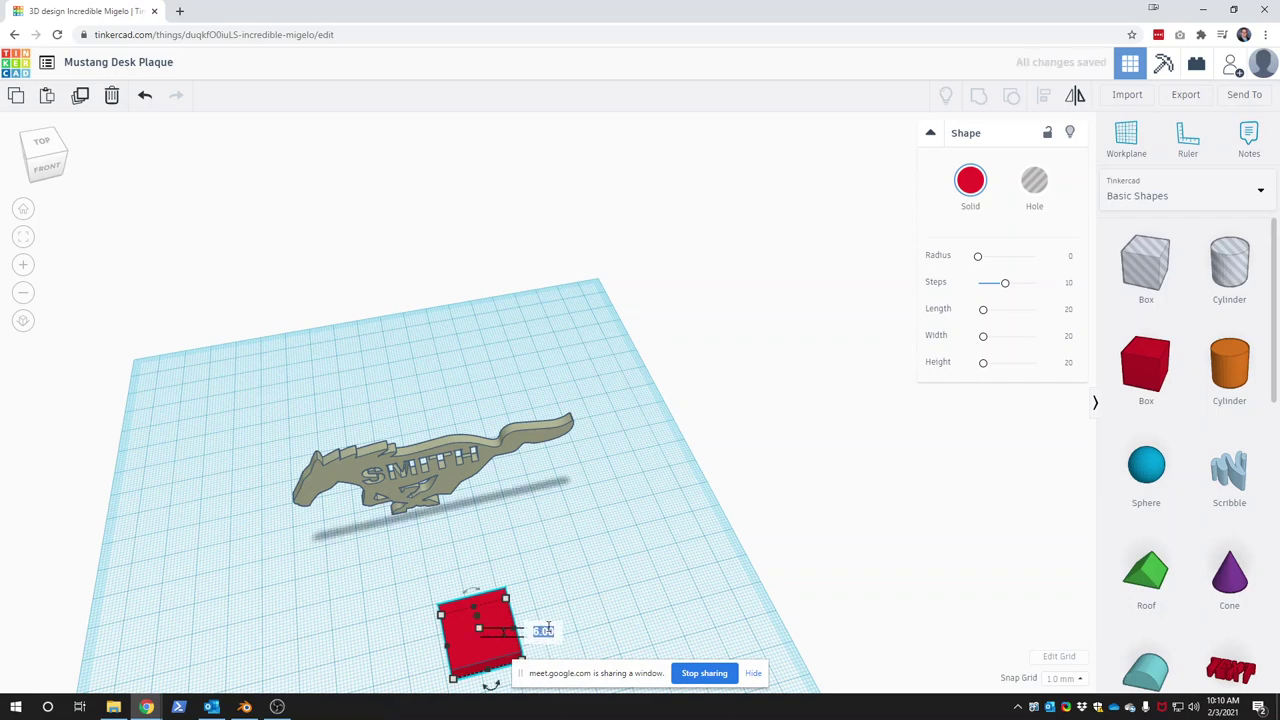
{"action": "type", "text": "5"}
{"action": "key", "text": "Return"}
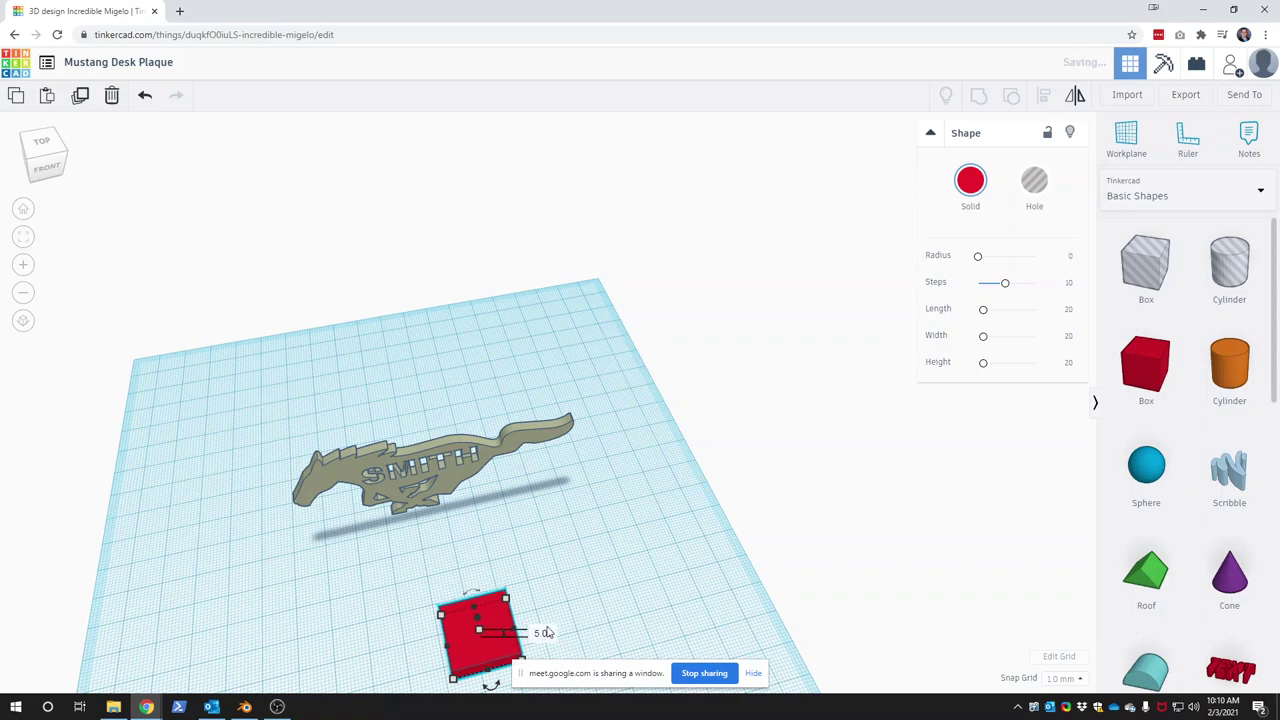
- Stretch the red box into a roughly 66 by 8 mm bar beneath the mustang
{"action": "scroll", "coordinate": [545, 587], "scroll_direction": "up", "scroll_amount": 2}
{"action": "mouse_move", "coordinate": [545, 587]}
{"action": "right_mouse_down"}
{"action": "mouse_move", "coordinate": [450, 648]}
{"action": "mouse_move", "coordinate": [451, 669]}
{"action": "mouse_move", "coordinate": [467, 640]}
{"action": "right_mouse_up"}
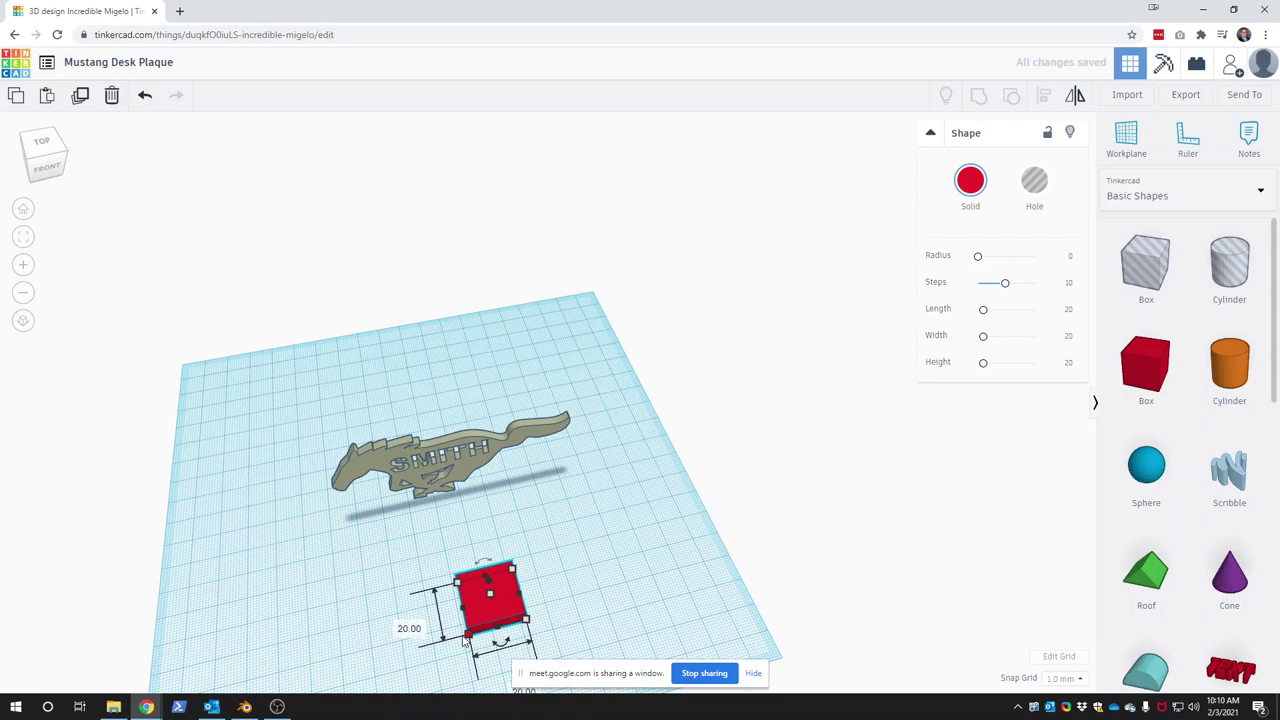
{"action": "mouse_move", "coordinate": [467, 638]}
{"action": "left_mouse_down"}
{"action": "mouse_move", "coordinate": [336, 628]}
{"action": "mouse_move", "coordinate": [328, 643]}
{"action": "left_mouse_up"}
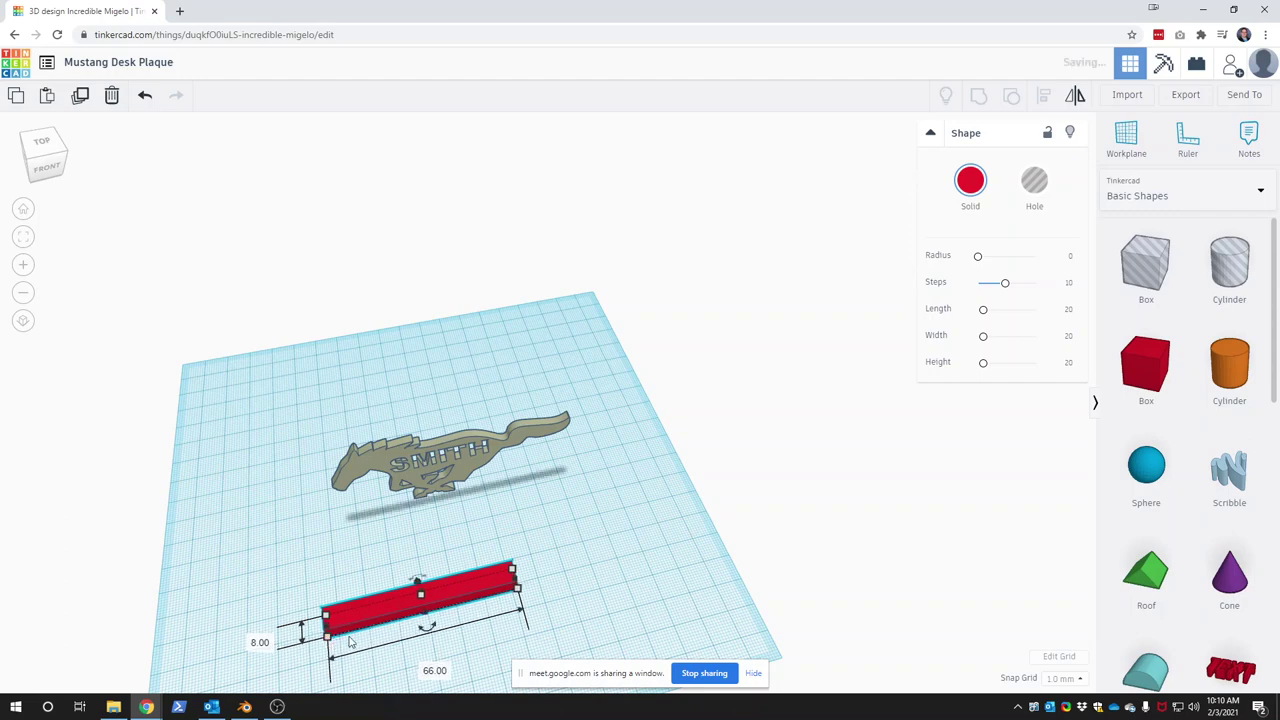
{"action": "left_click_drag", "start_coordinate": [398, 615], "coordinate": [422, 496]}
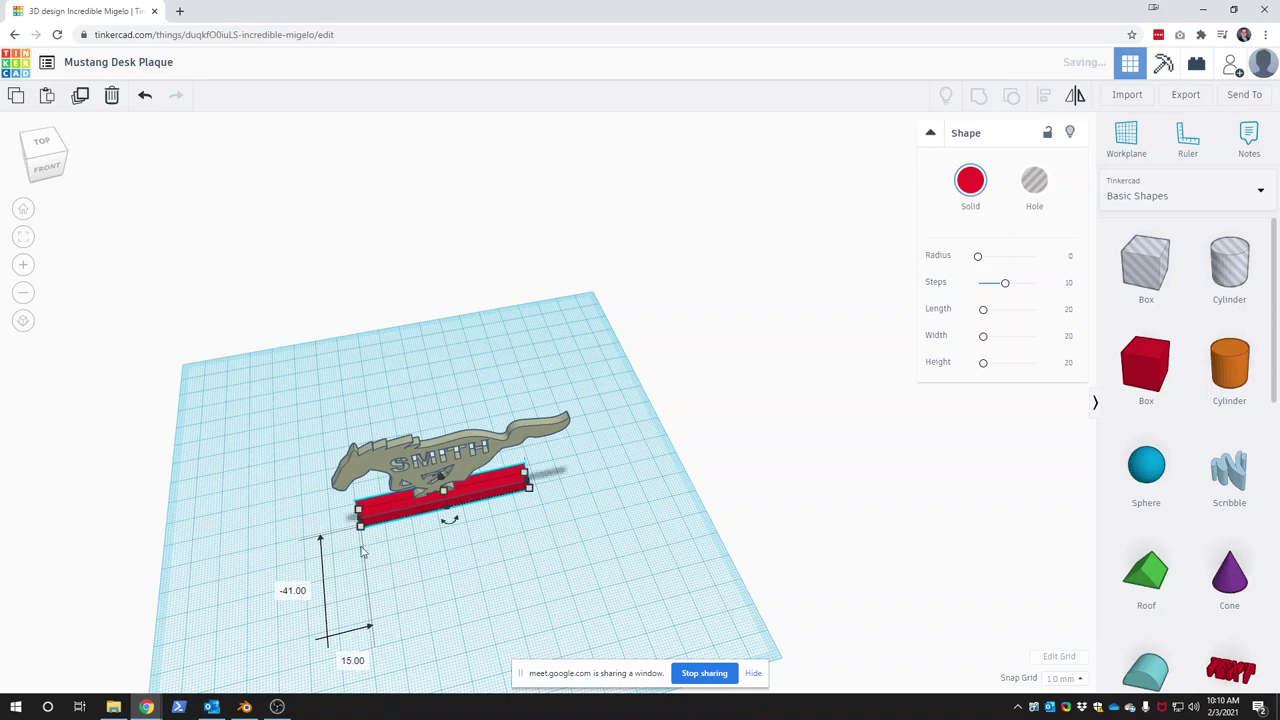
{"action": "left_click_drag", "start_coordinate": [31, 135], "coordinate": [28, 150]}
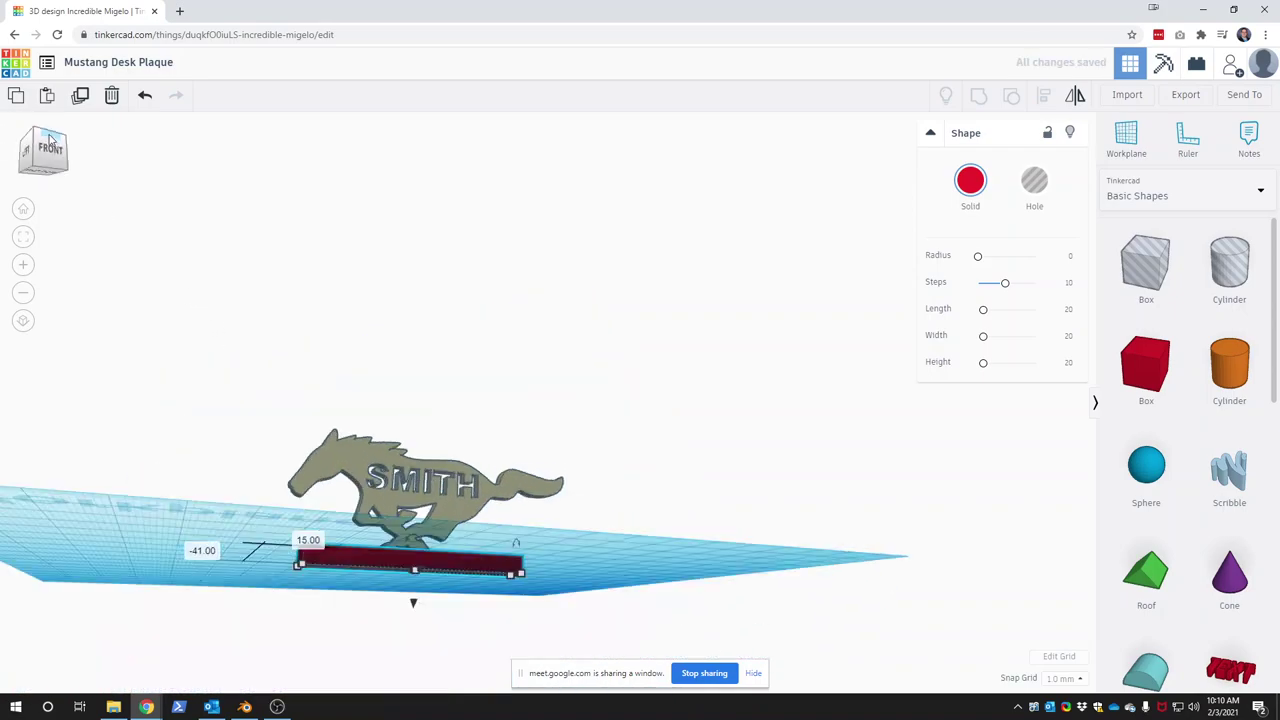
{"action": "left_click", "coordinate": [28, 150]}
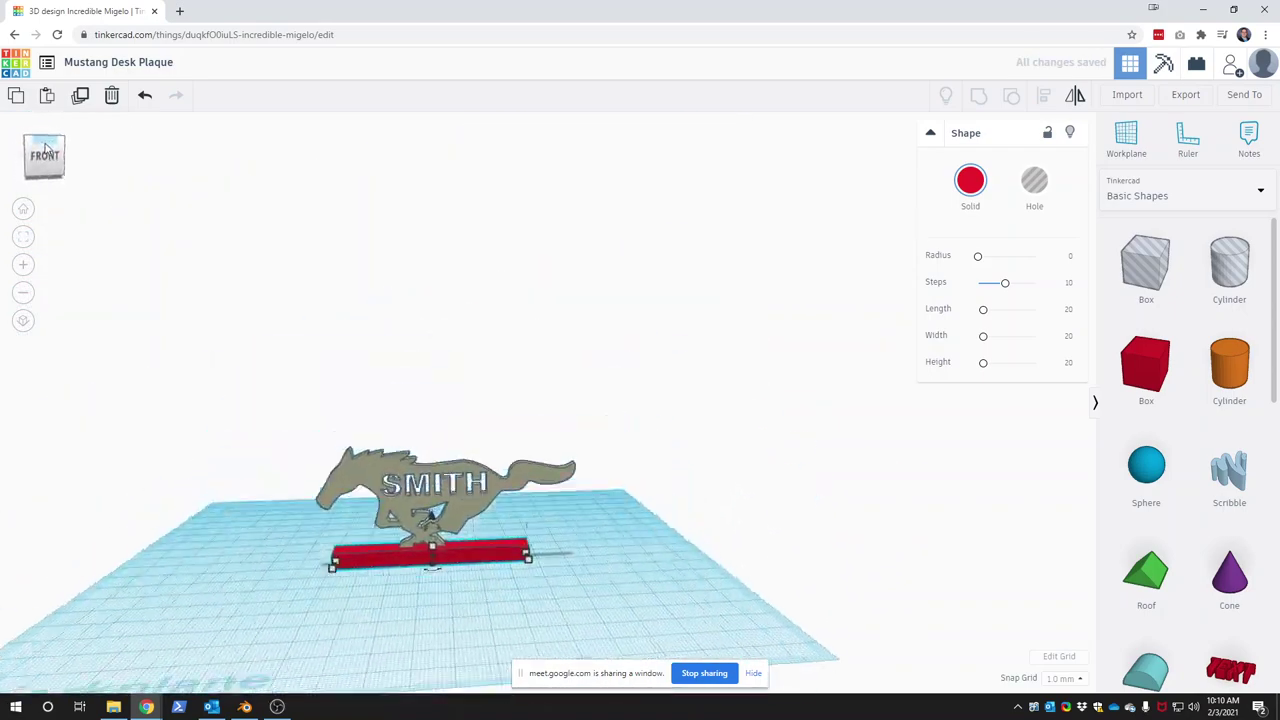
{"action": "scroll", "coordinate": [211, 574], "scroll_direction": "up", "scroll_amount": 3}
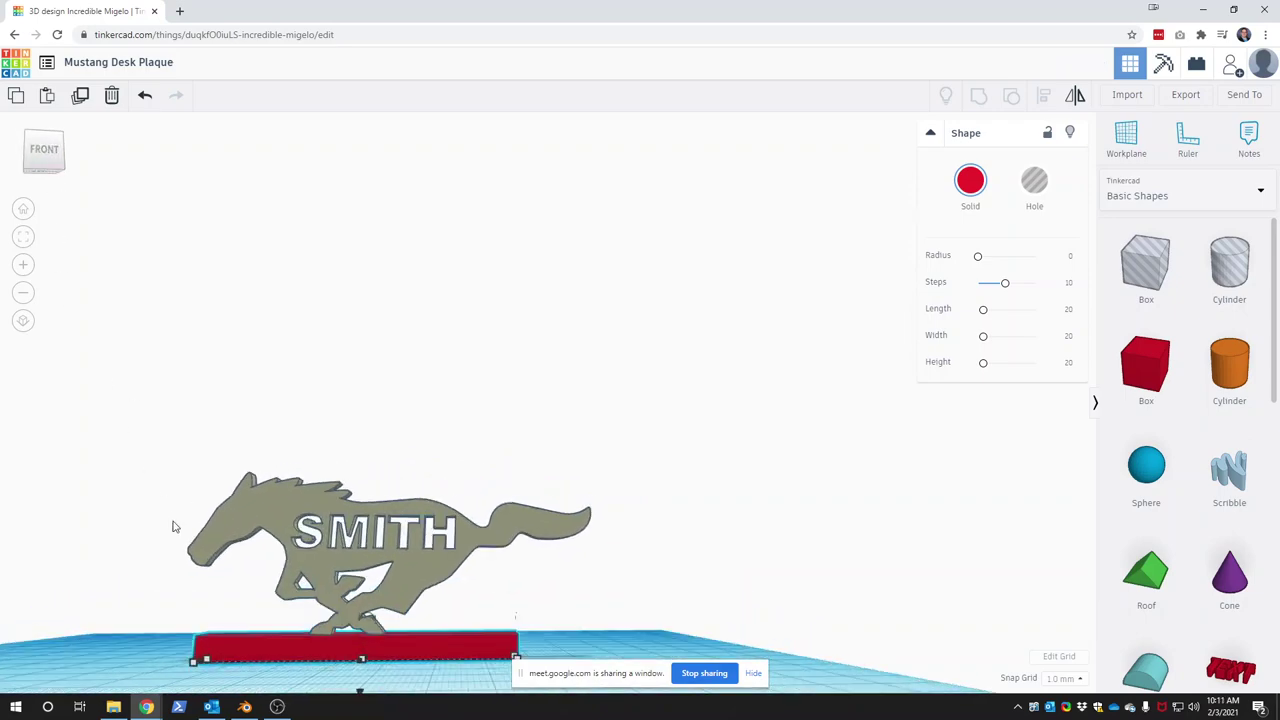
{"action": "scroll", "coordinate": [148, 565], "scroll_direction": "up", "scroll_amount": 3}
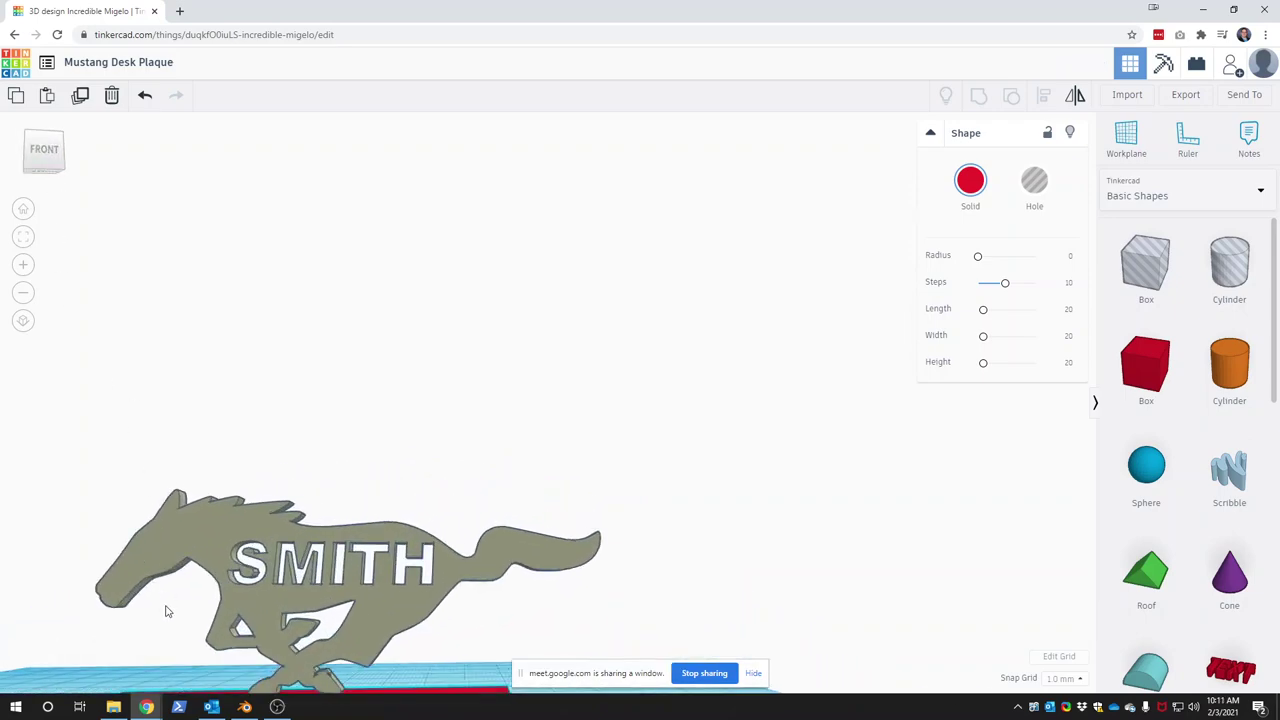
{"action": "left_click", "coordinate": [24, 241]}
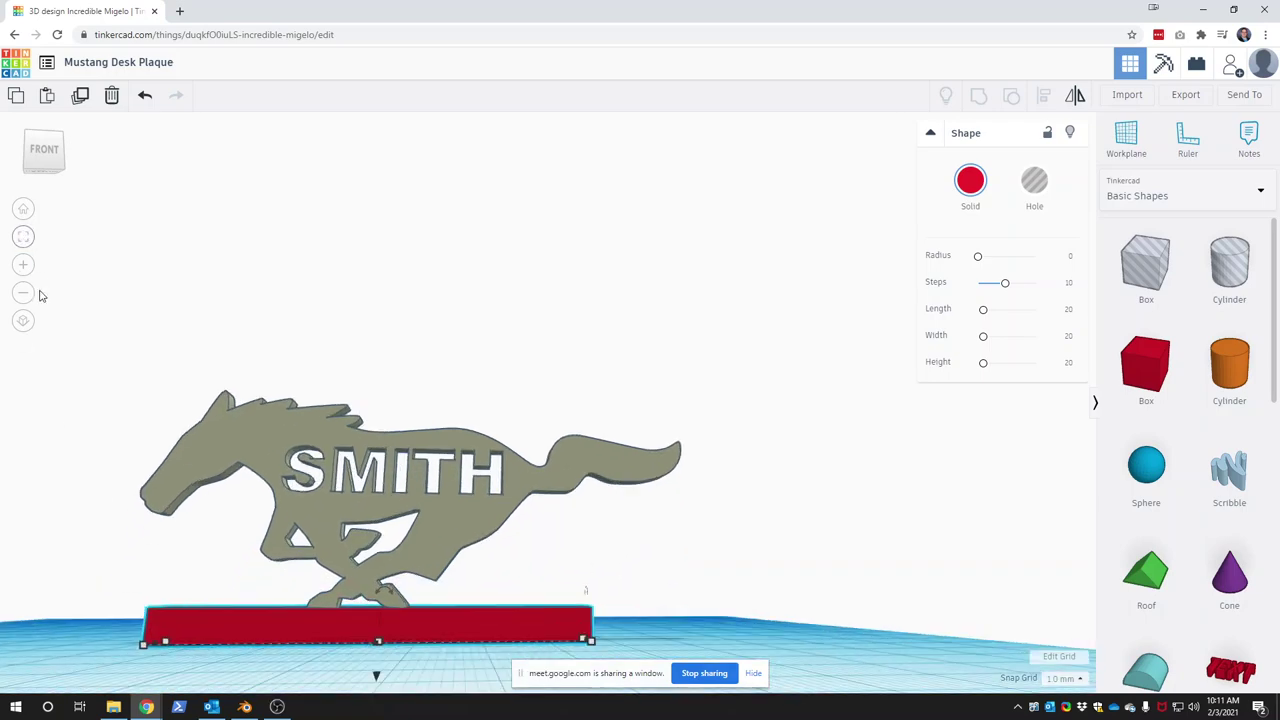
{"action": "scroll", "coordinate": [317, 390], "scroll_direction": "down", "scroll_amount": 2}
{"action": "scroll", "coordinate": [317, 397], "scroll_direction": "down", "scroll_amount": 1}
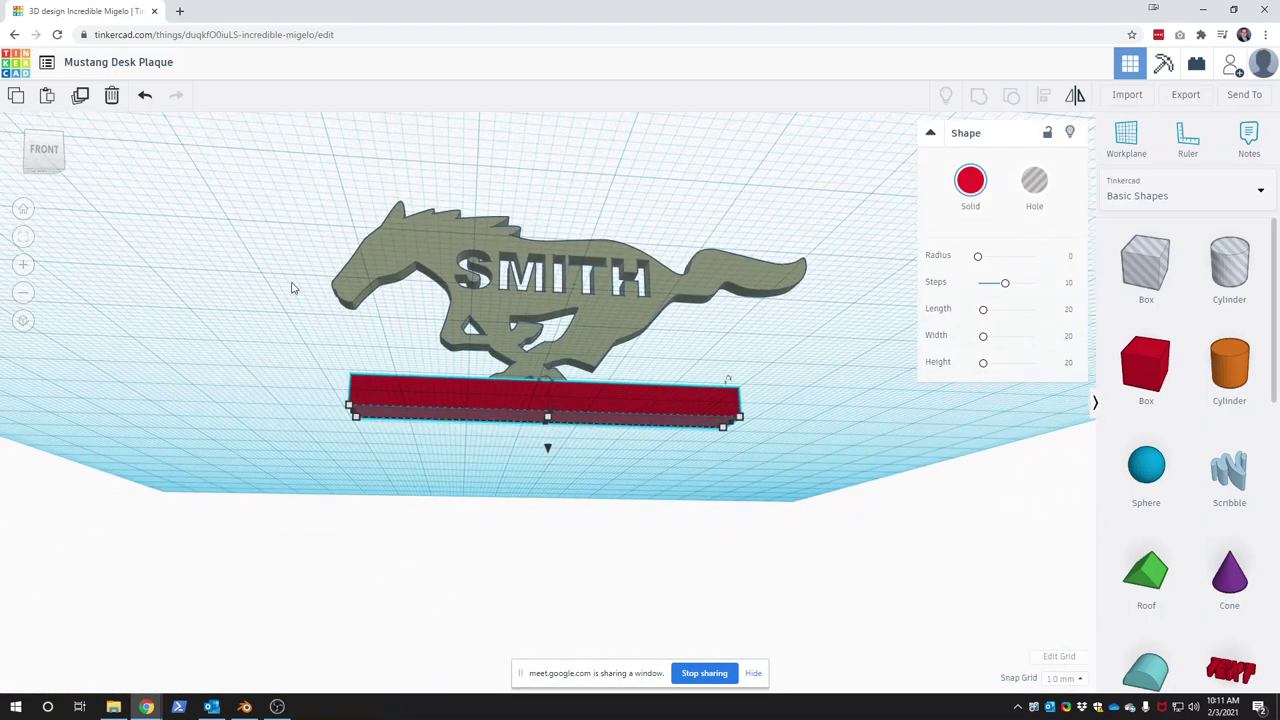
{"action": "left_click", "coordinate": [49, 176]}
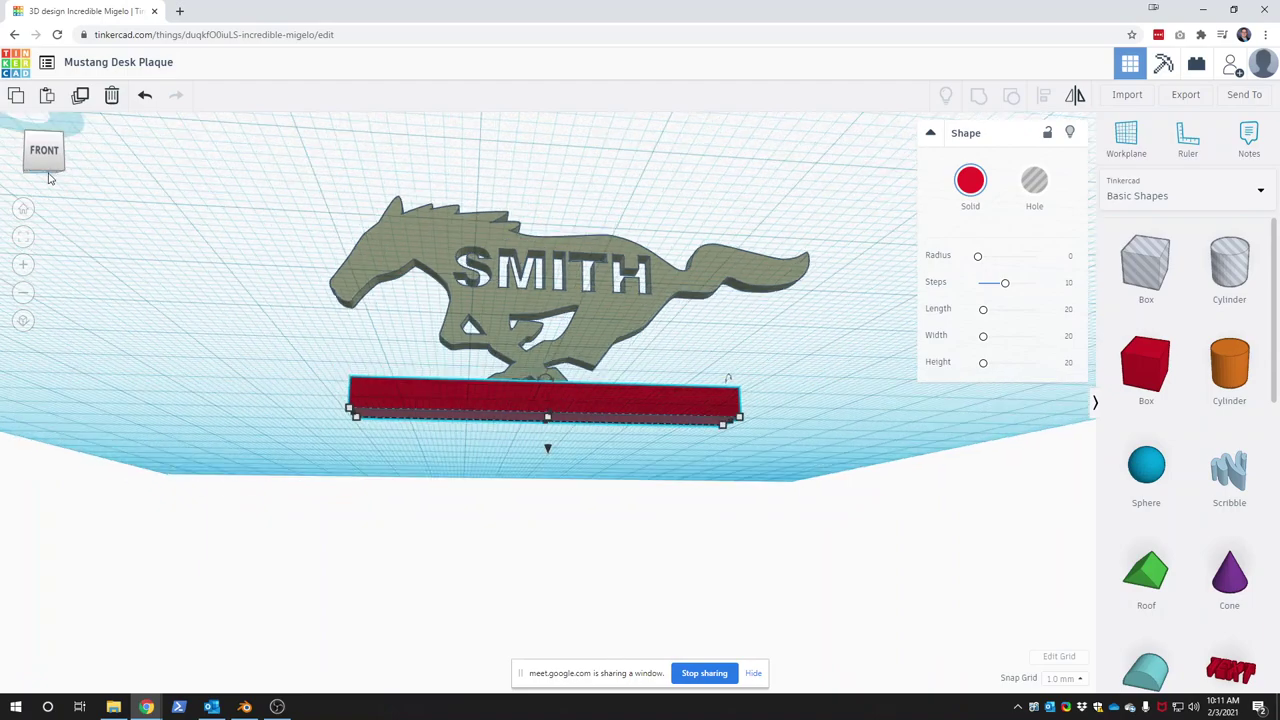
{"action": "left_click_drag", "start_coordinate": [53, 174], "coordinate": [54, 184]}
{"action": "left_click", "coordinate": [52, 180]}
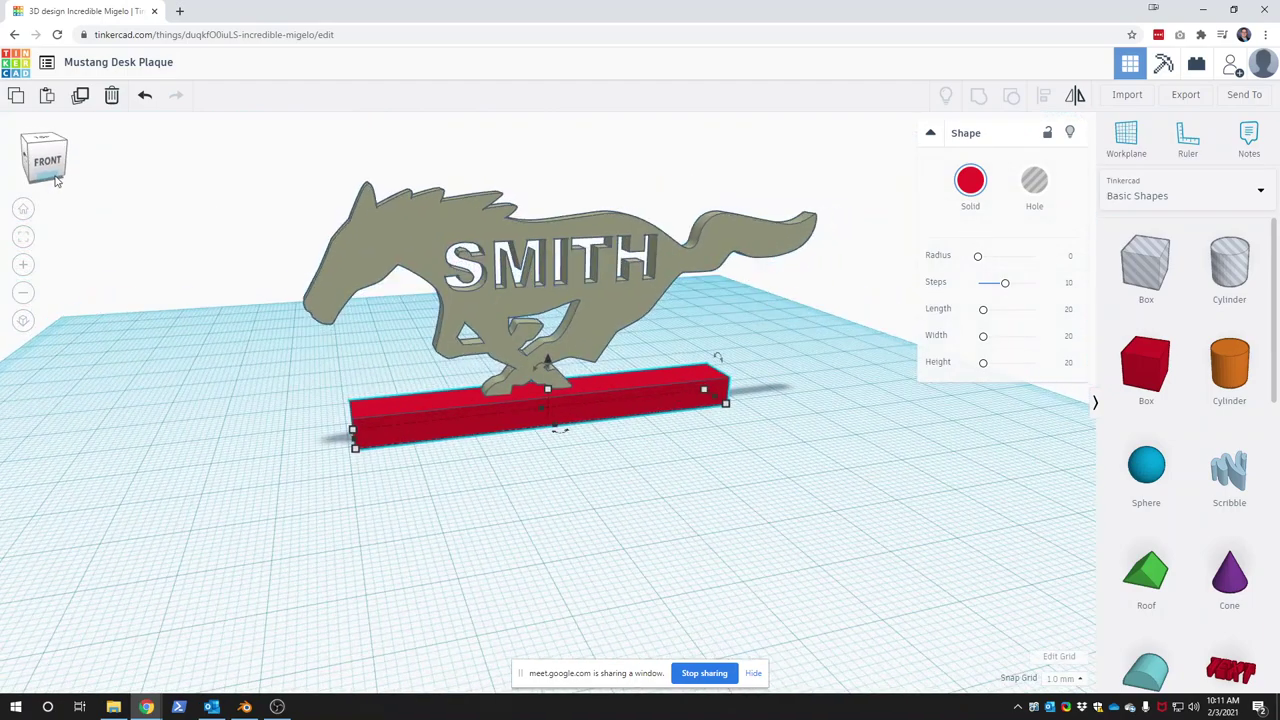
{"action": "mouse_move", "coordinate": [49, 177]}
{"action": "left_mouse_down"}
{"action": "mouse_move", "coordinate": [84, 193]}
{"action": "mouse_move", "coordinate": [49, 183]}
{"action": "left_mouse_up"}
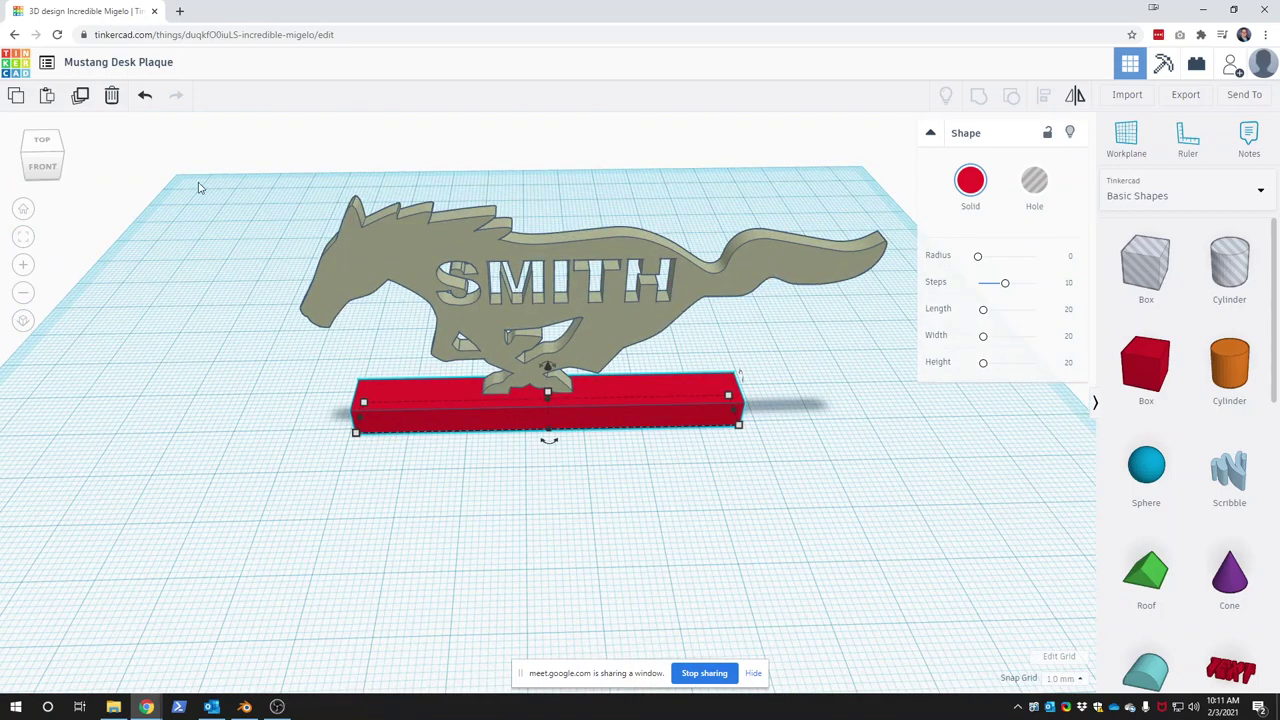
- Align the mustang lengthwise along the red base, undoing the base's unwanted shift
{"action": "mouse_move", "coordinate": [198, 182]}
{"action": "left_mouse_down"}
{"action": "mouse_move", "coordinate": [922, 503]}
{"action": "mouse_move", "coordinate": [885, 508]}
{"action": "left_mouse_up"}
{"action": "left_click", "coordinate": [1044, 97]}
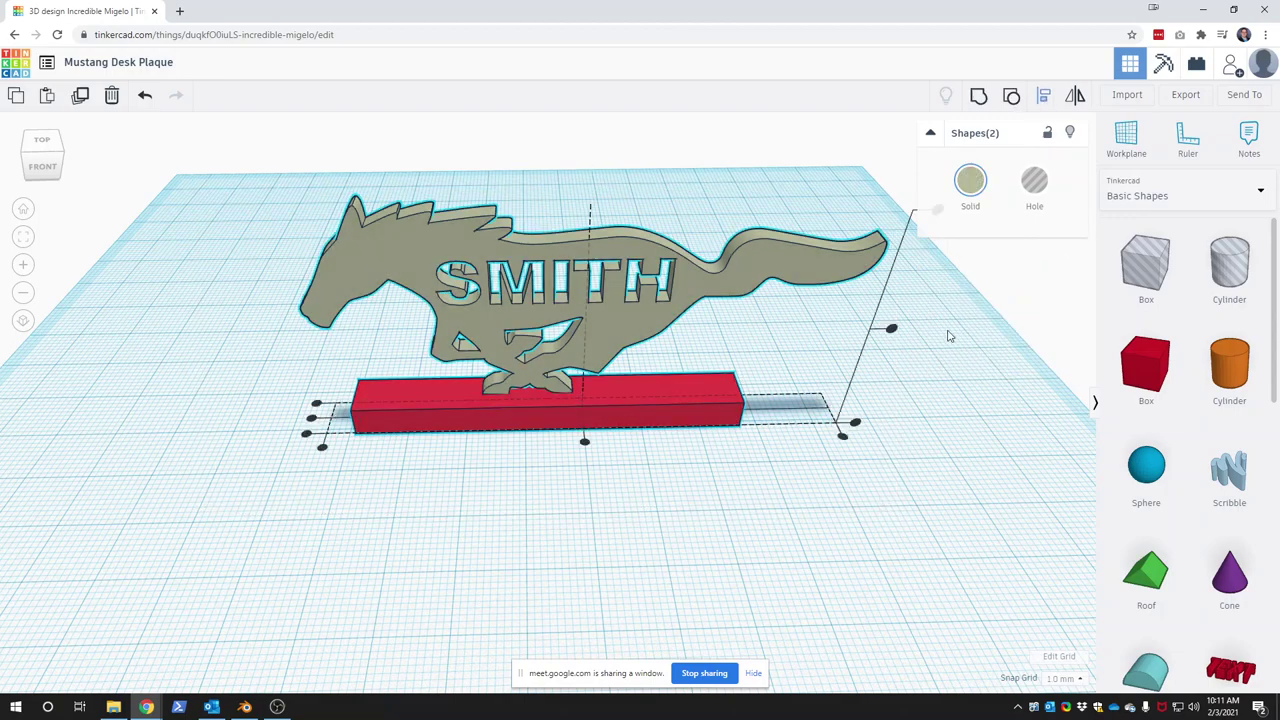
{"action": "left_click", "coordinate": [62, 155]}
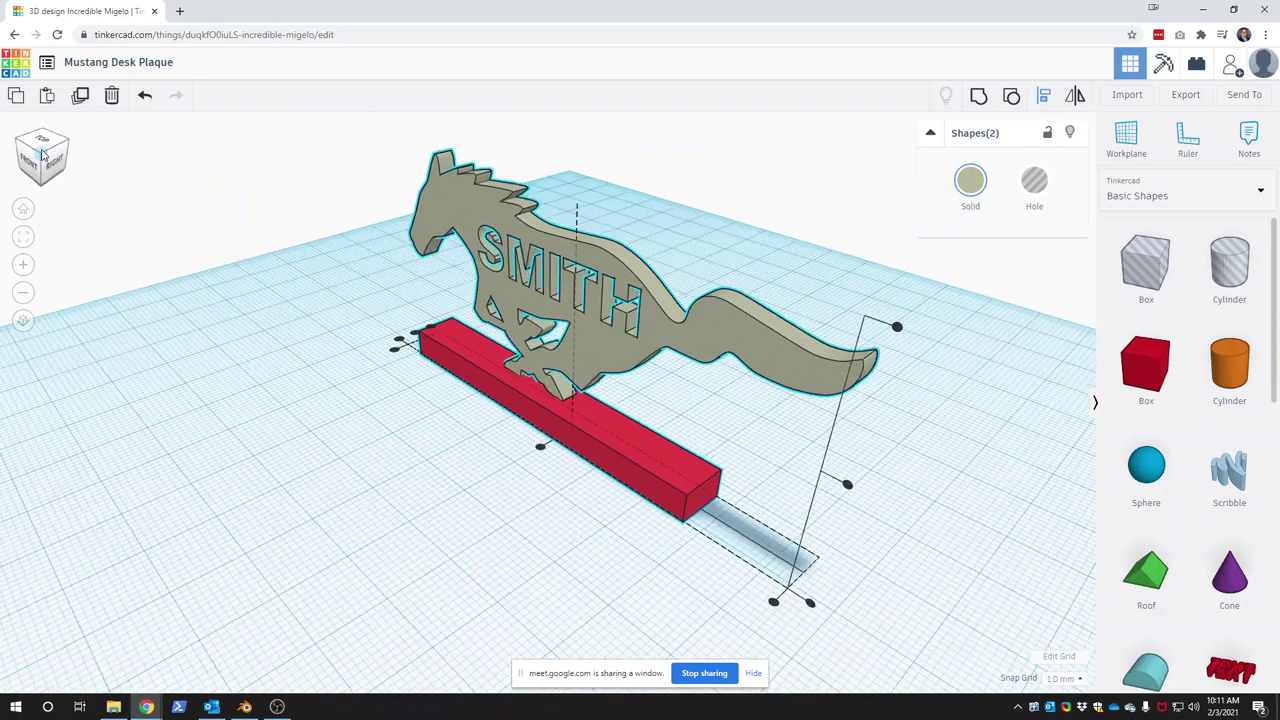
{"action": "left_click", "coordinate": [779, 624]}
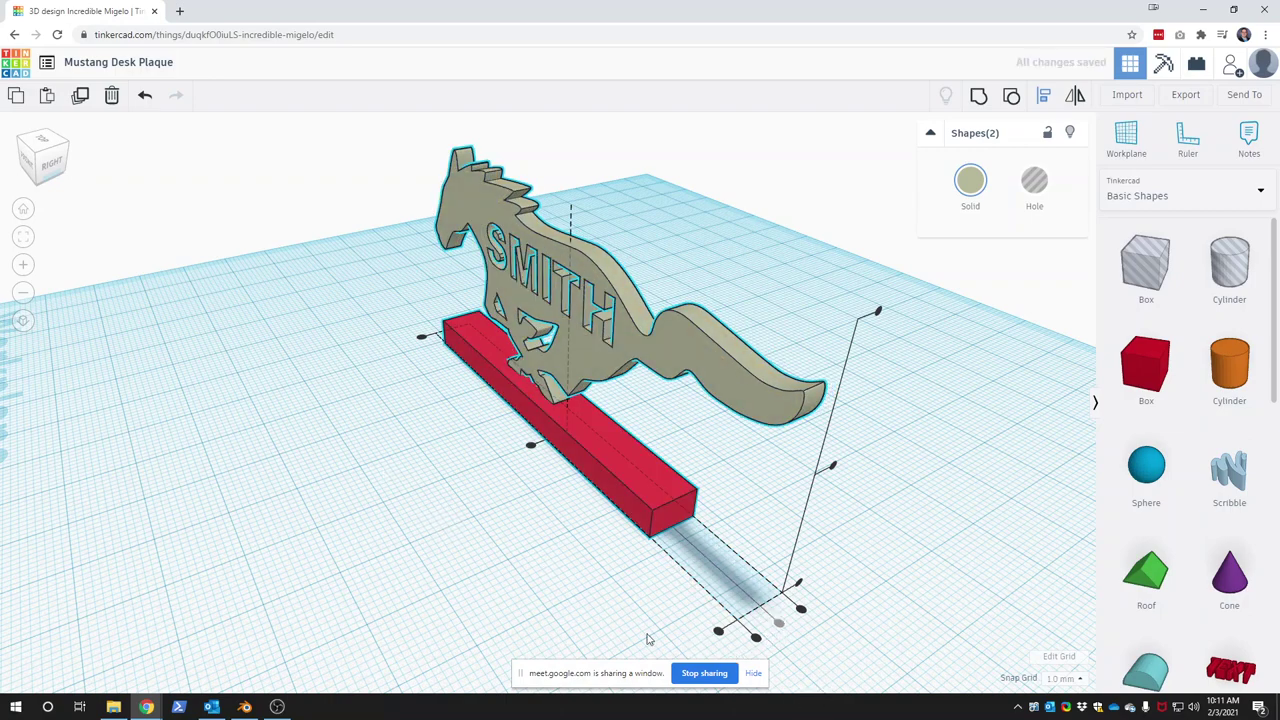
{"action": "left_click", "coordinate": [530, 446]}
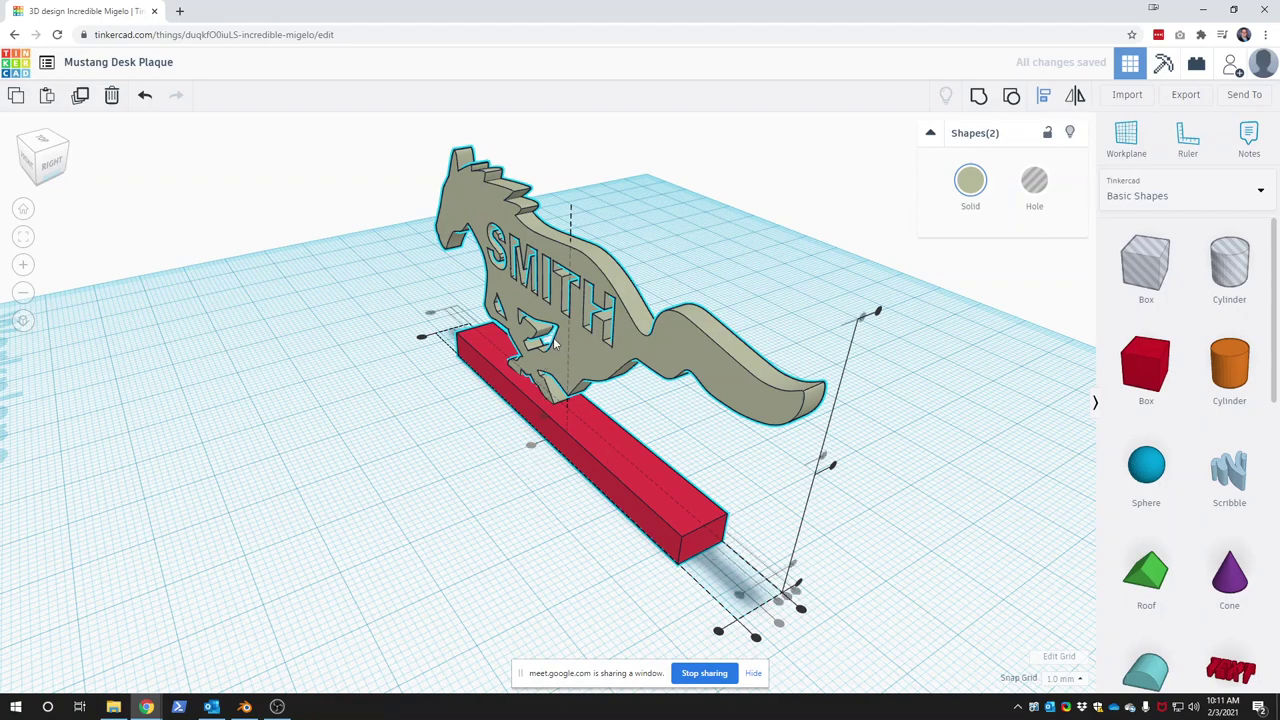
{"action": "left_click", "coordinate": [145, 95]}
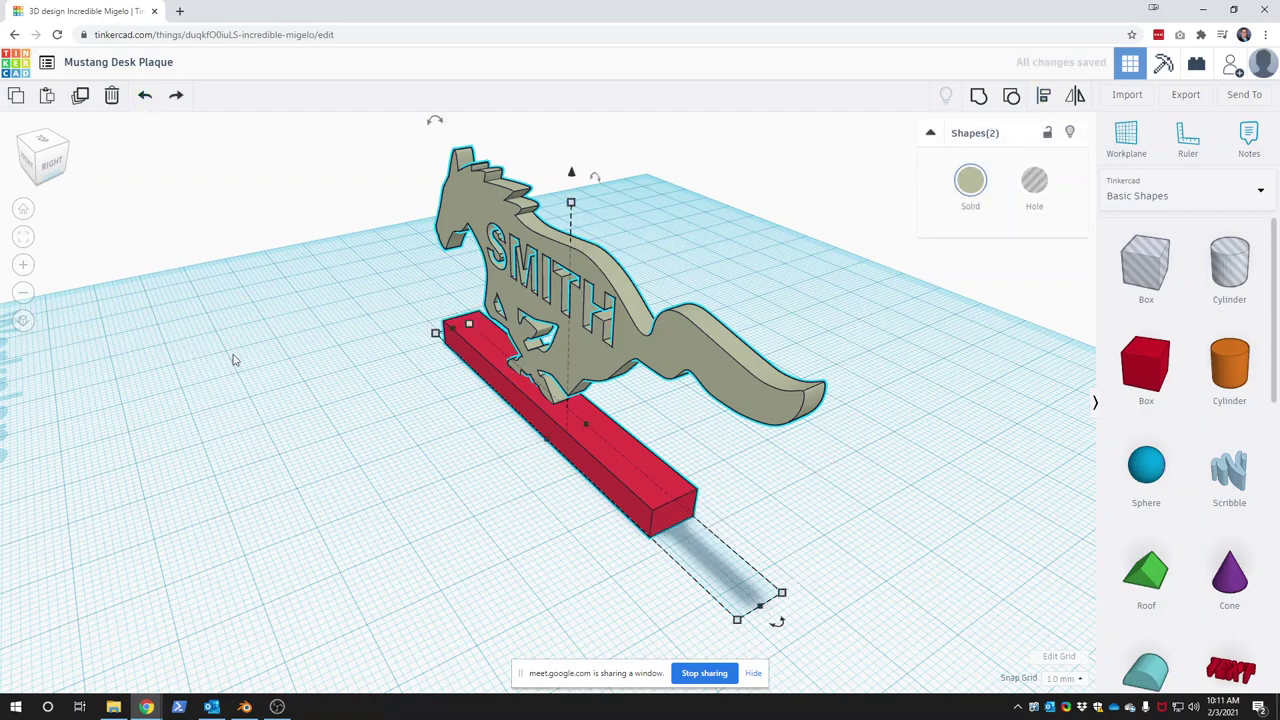
{"action": "left_click", "coordinate": [22, 150]}
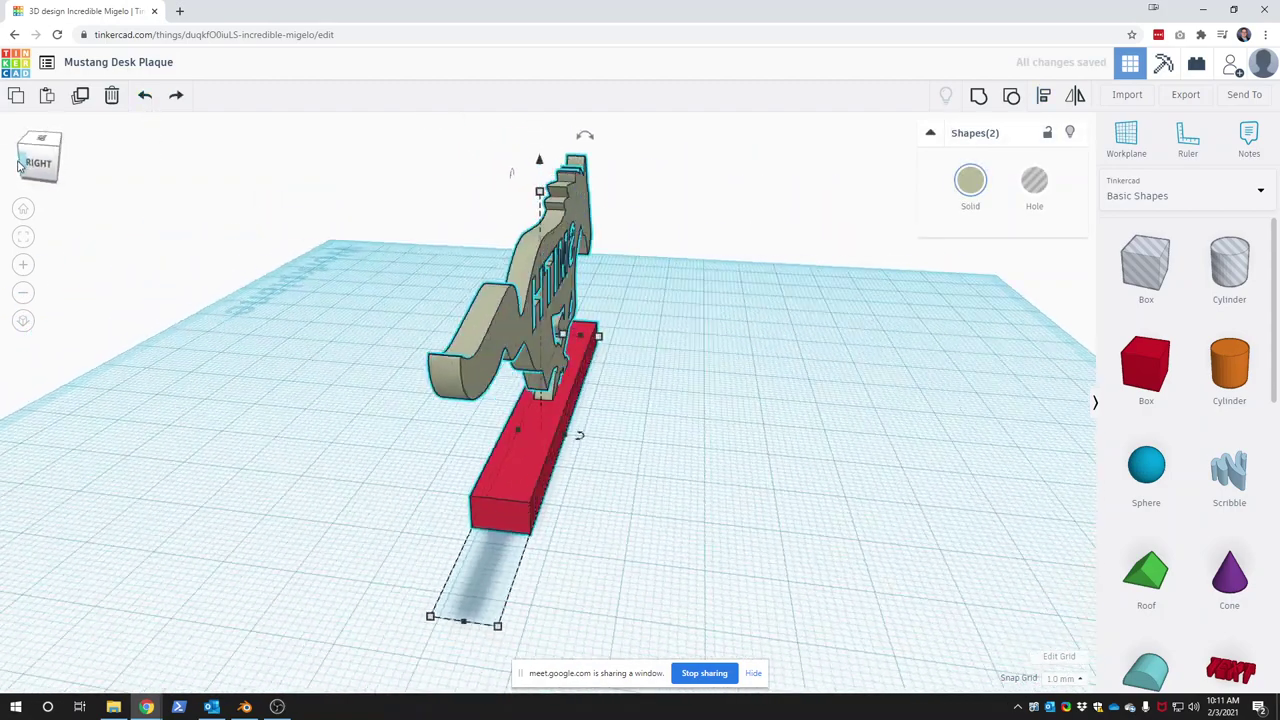
{"action": "left_click", "coordinate": [60, 165]}
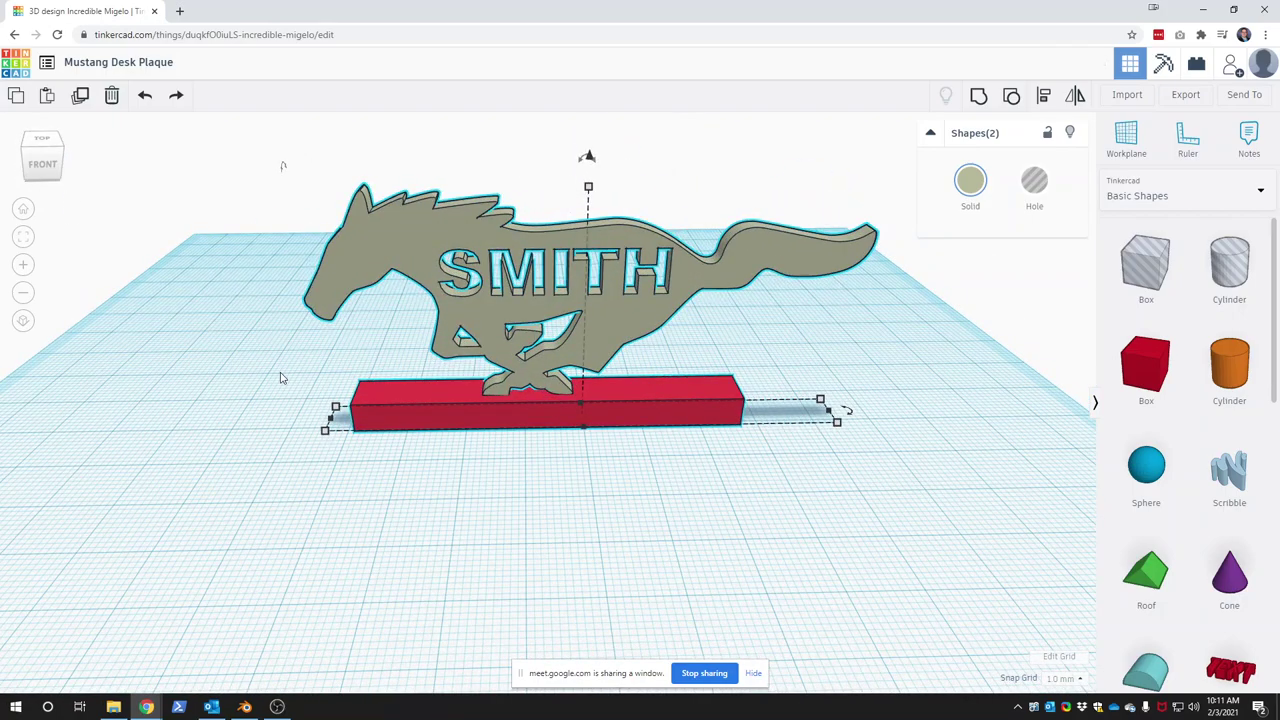
- Shorten the red base to about 62 mm from its left end and nudge it left
{"action": "left_click", "coordinate": [348, 388]}
{"action": "left_click", "coordinate": [381, 388]}
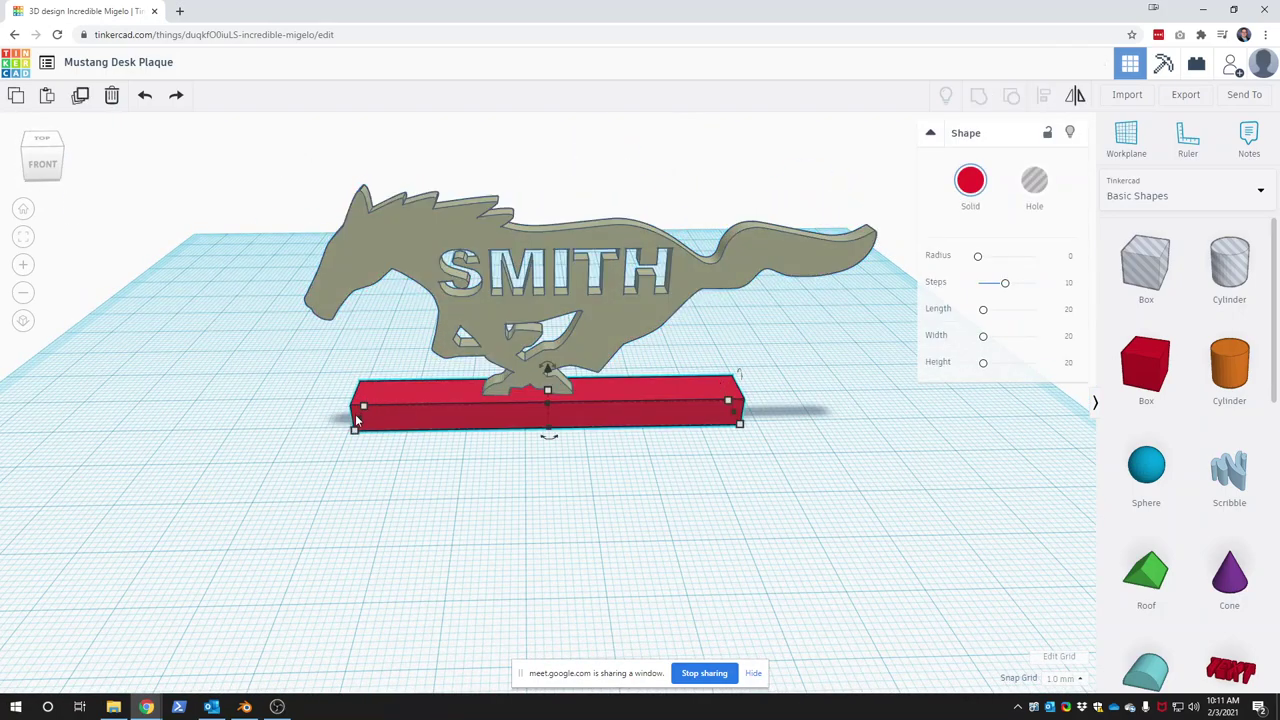
{"action": "left_click_drag", "start_coordinate": [355, 437], "coordinate": [381, 435]}
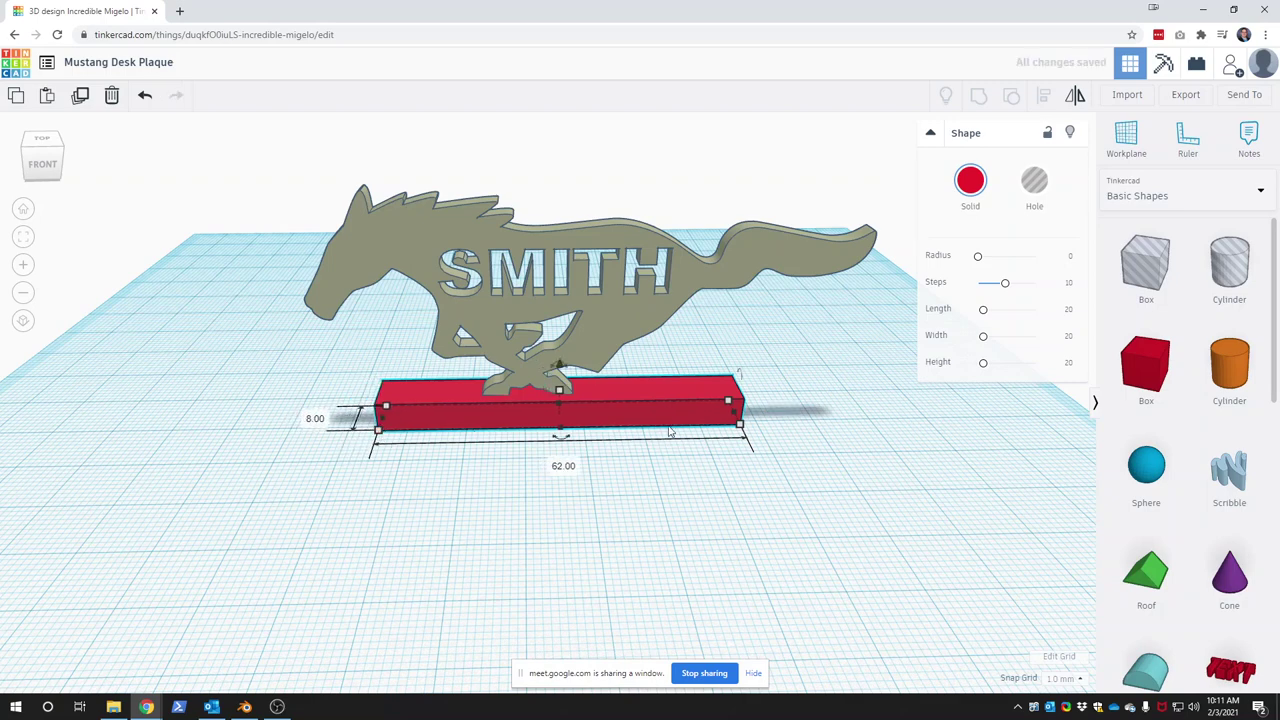
{"action": "left_click_drag", "start_coordinate": [674, 416], "coordinate": [648, 416]}
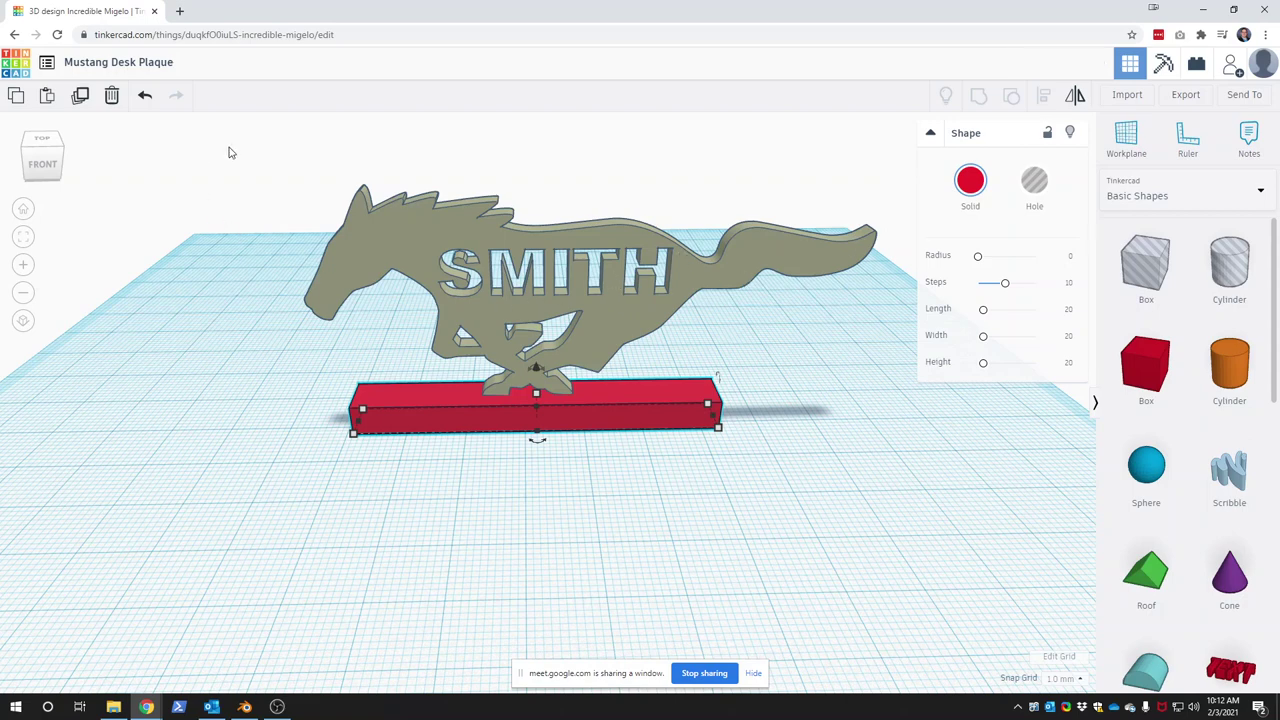
- Use Align's middle depth handle in Right view to center mustang and base front-to-back
{"action": "left_click_drag", "start_coordinate": [229, 148], "coordinate": [910, 340]}
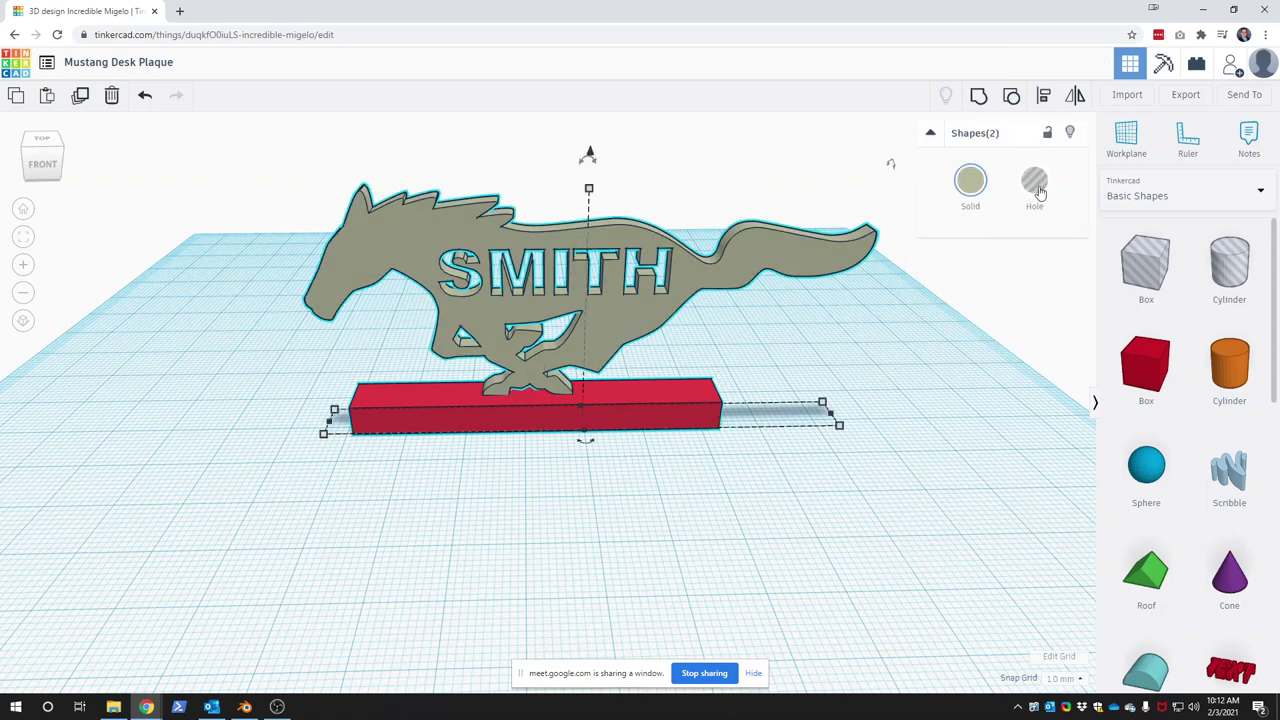
{"action": "left_click", "coordinate": [1043, 95]}
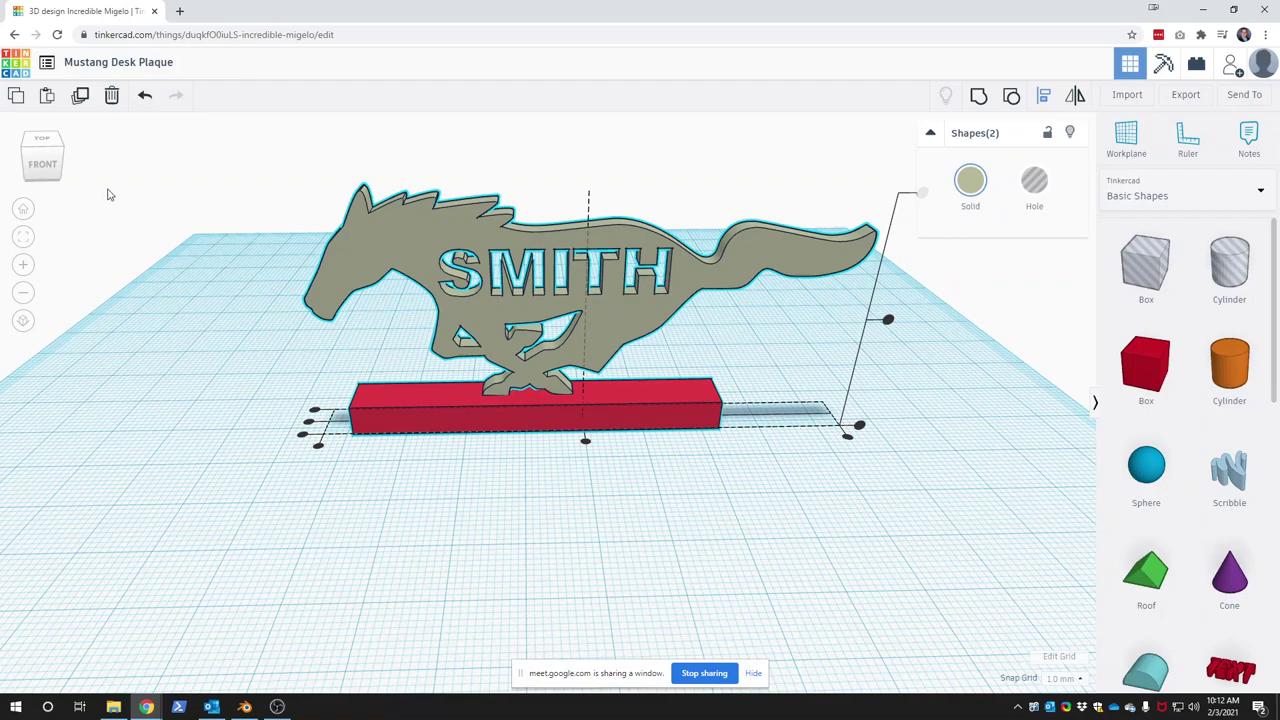
{"action": "left_click", "coordinate": [55, 180]}
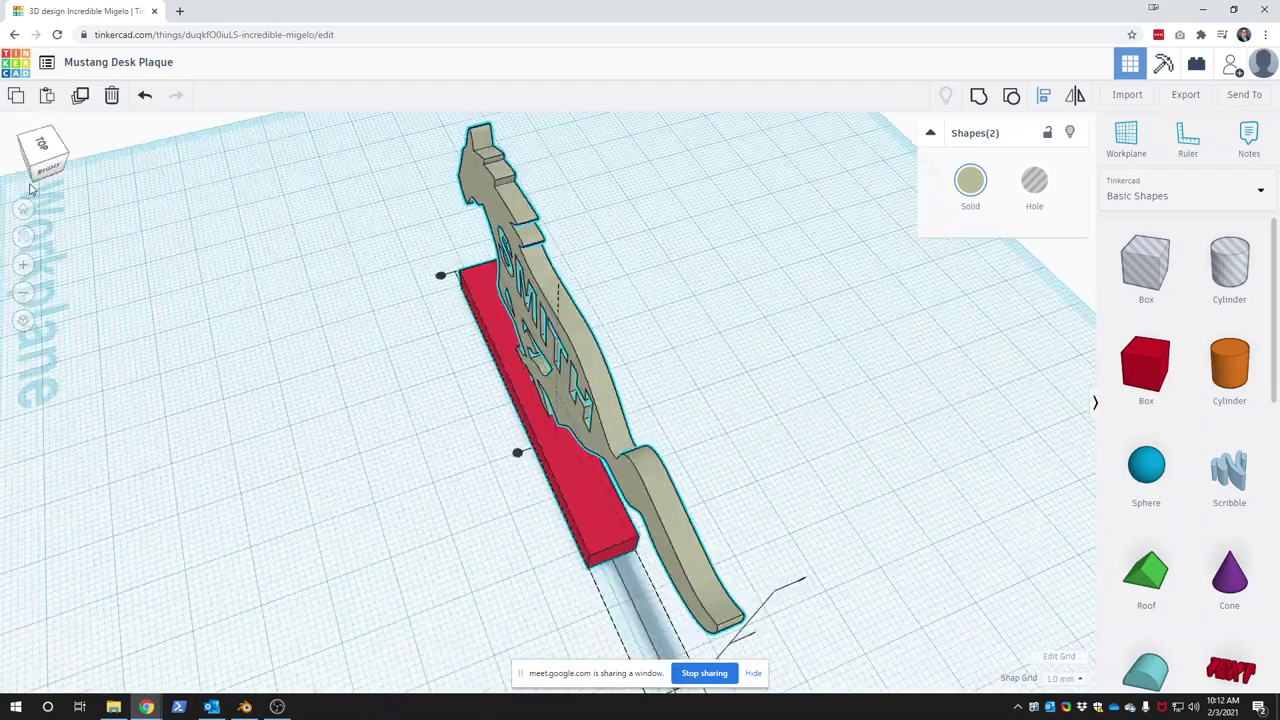
{"action": "scroll", "coordinate": [285, 420], "scroll_direction": "down", "scroll_amount": 3}
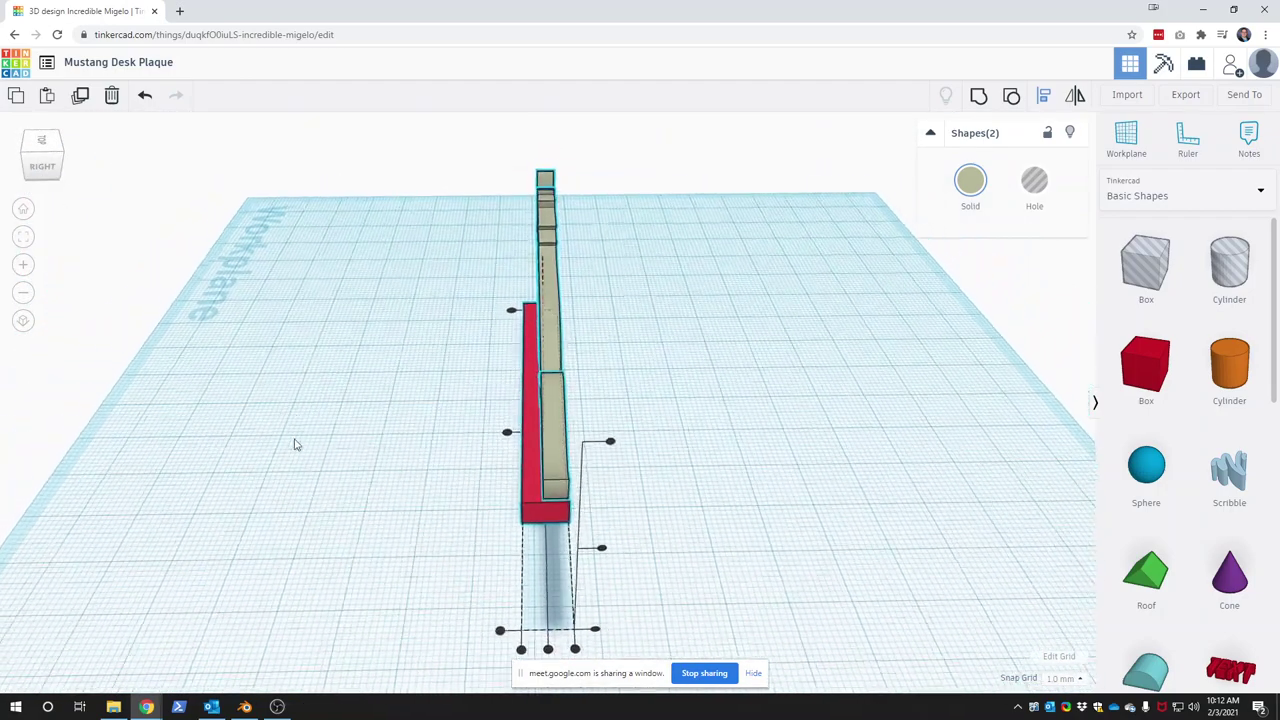
{"action": "left_click", "coordinate": [547, 609]}
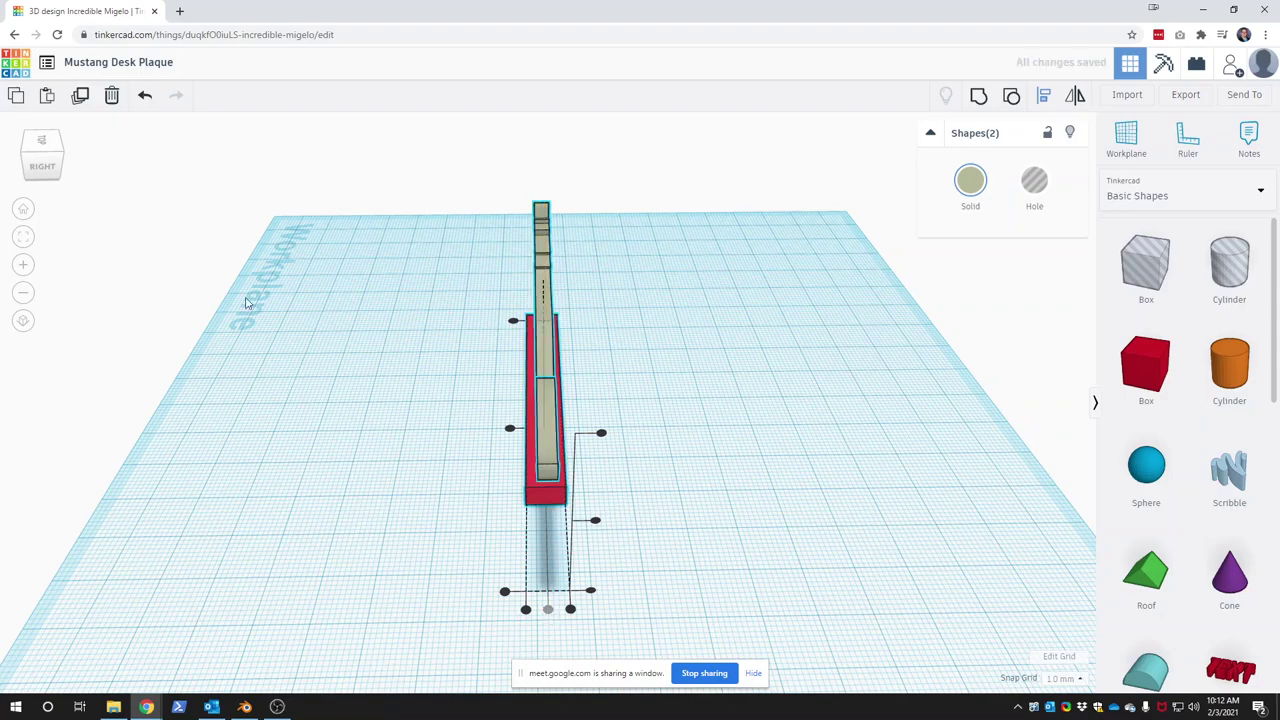
{"action": "left_click", "coordinate": [60, 178]}
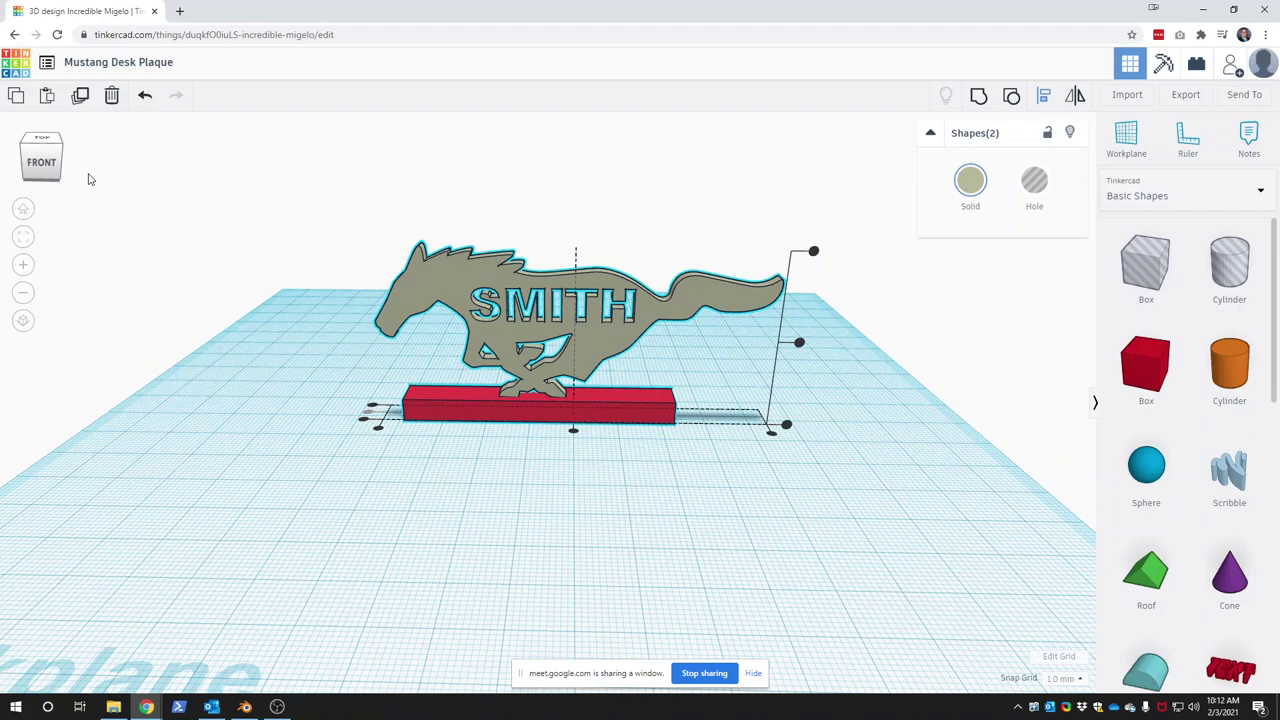
{"action": "scroll", "coordinate": [88, 179], "scroll_direction": "up", "scroll_amount": 5}
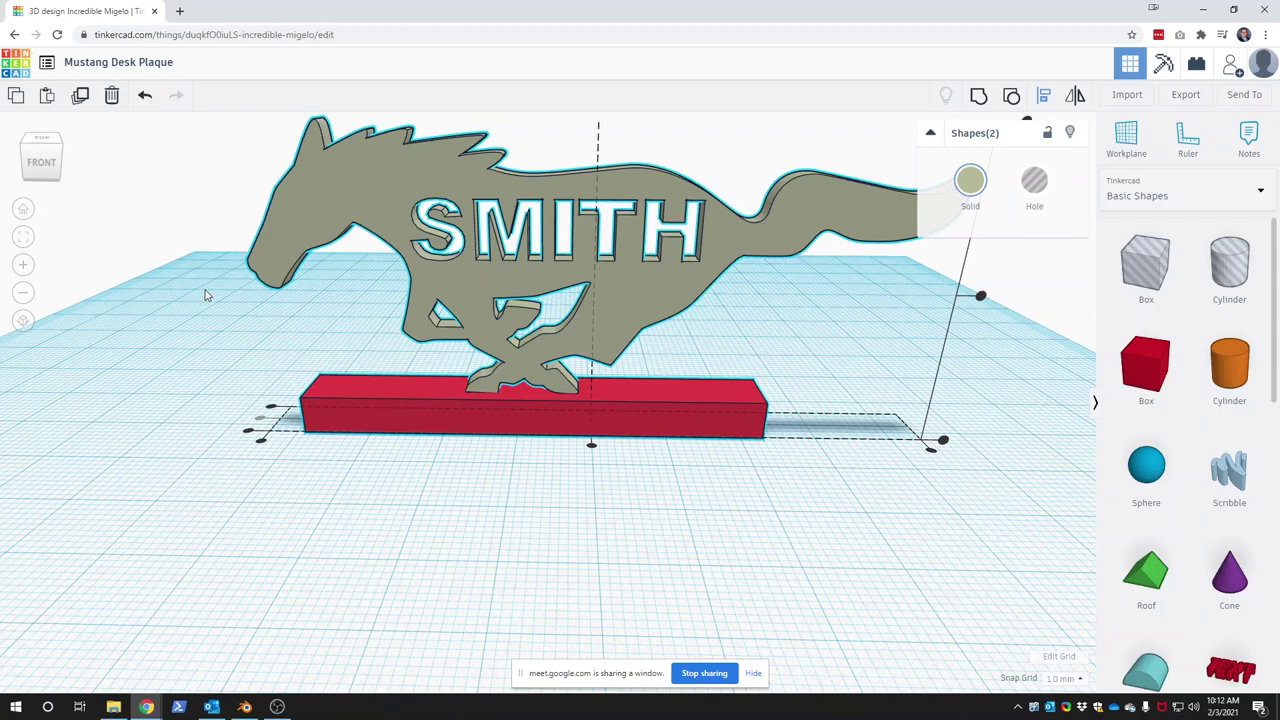
{"action": "scroll", "coordinate": [314, 349], "scroll_direction": "down", "scroll_amount": 3}
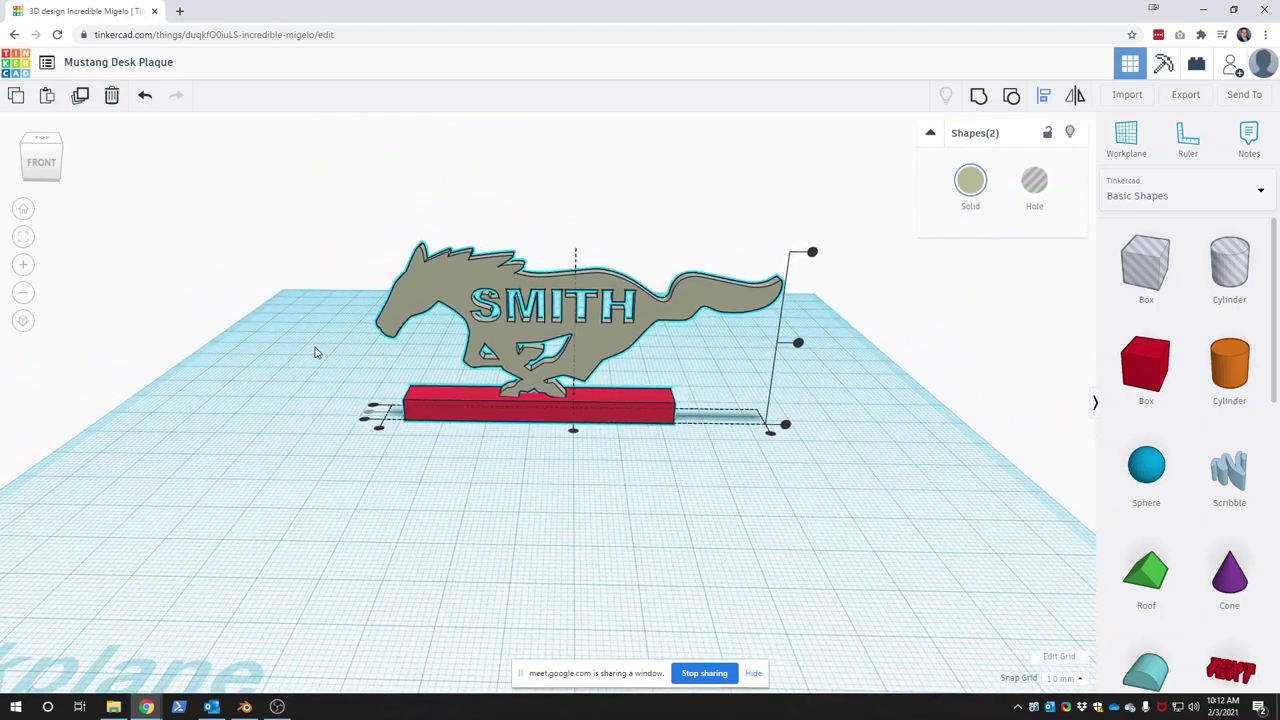